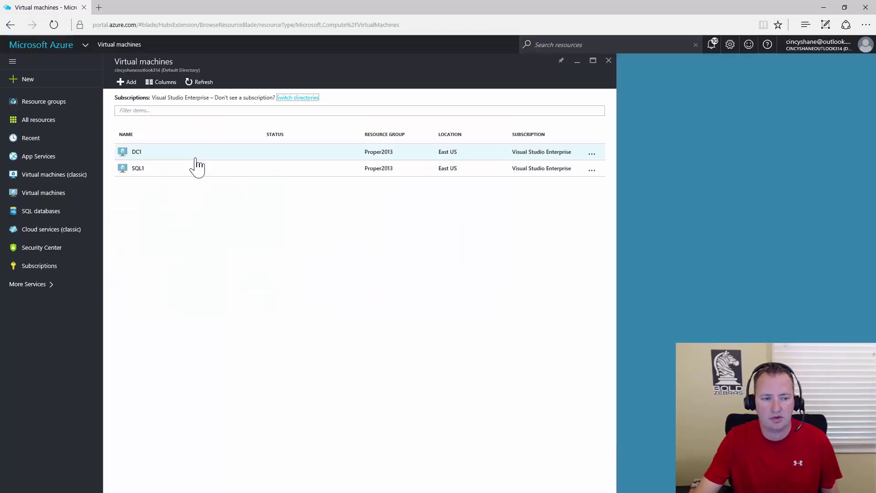
# Open the DC1 VM's overview (Standard DS2 v2, East US, Proper2013).
pyautogui.click(199, 160)
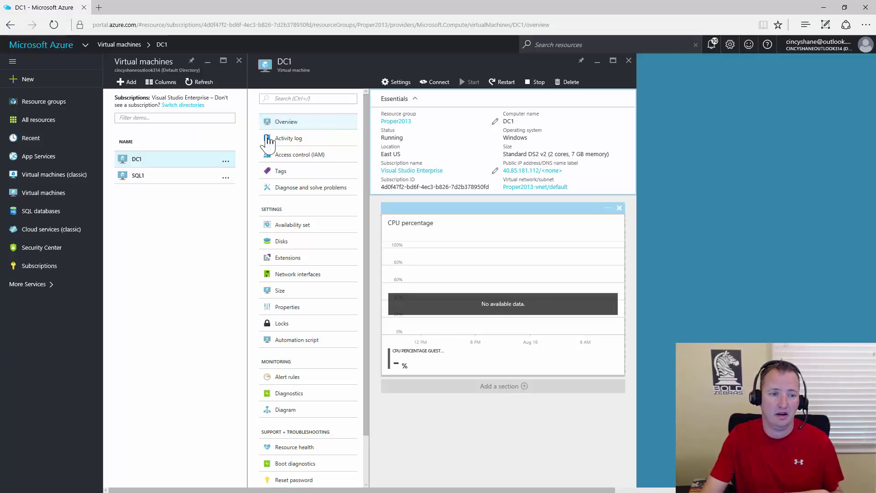
# Look over the SQL1 VM's details, then open the Virtual Machines marketplace gallery.
pyautogui.click(138, 178)
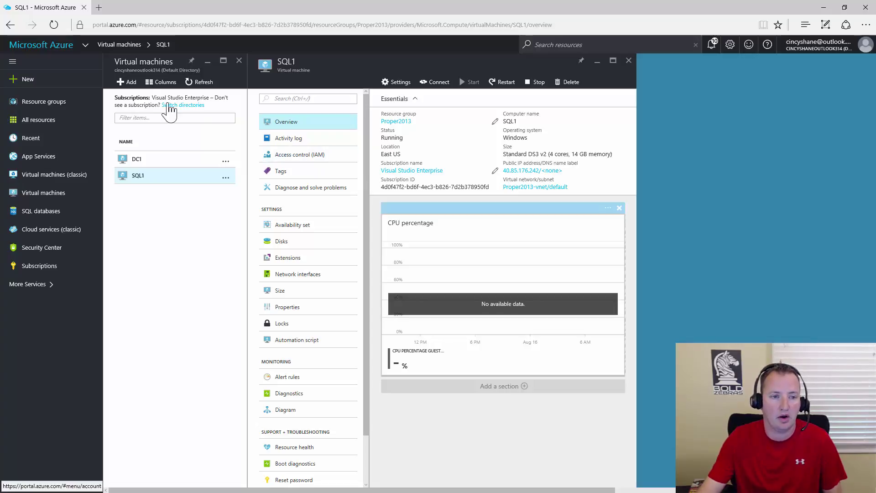
pyautogui.click(130, 86)
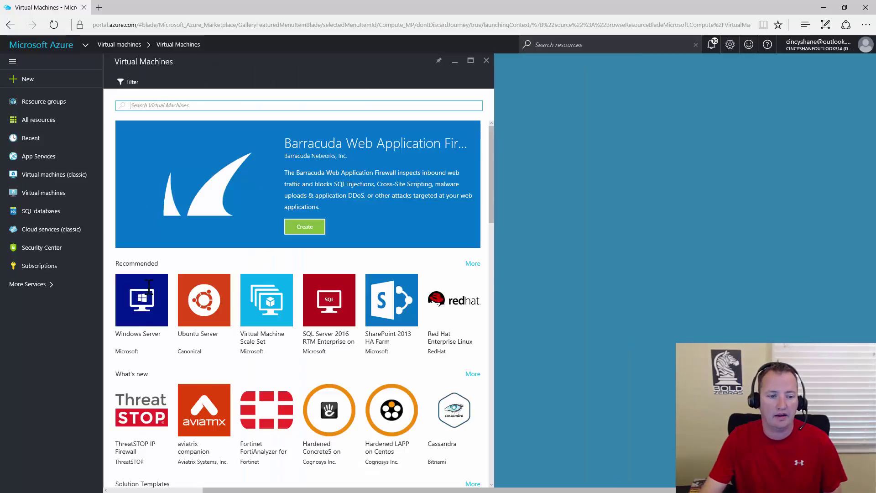
# Choose the Windows Server 2012 Datacenter image and begin creating a VM from it.
pyautogui.click(150, 312)
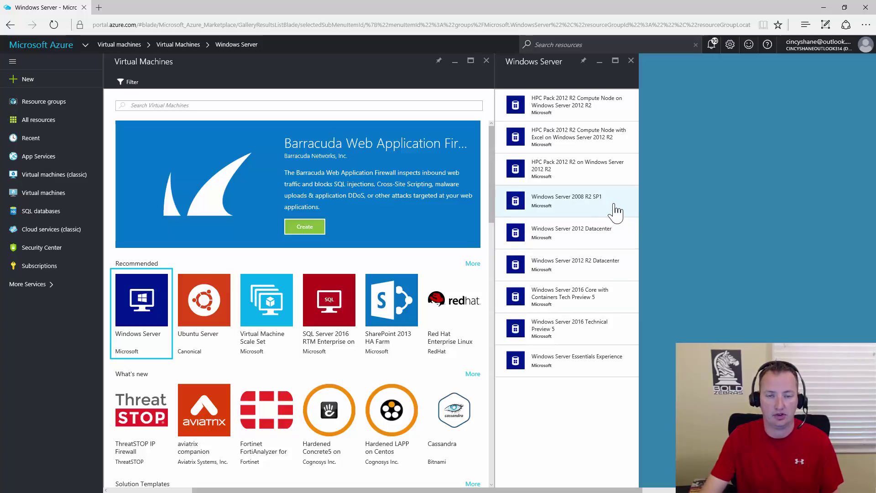
pyautogui.click(623, 242)
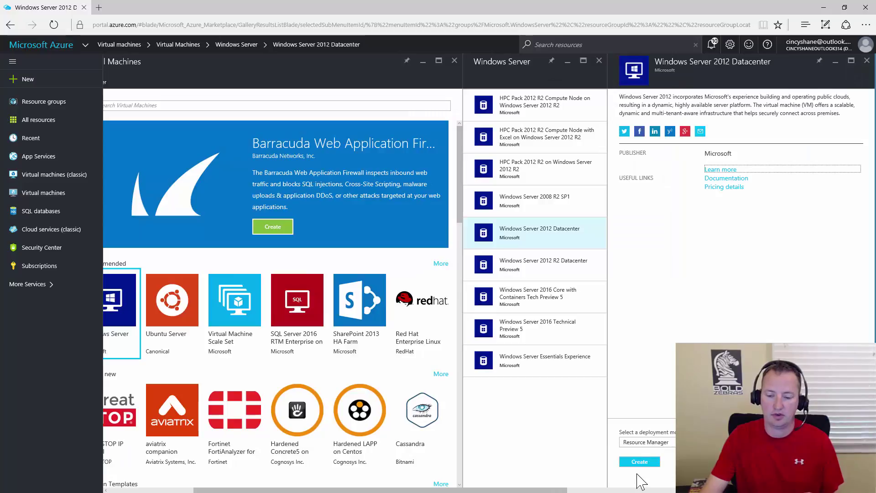
pyautogui.click(640, 462)
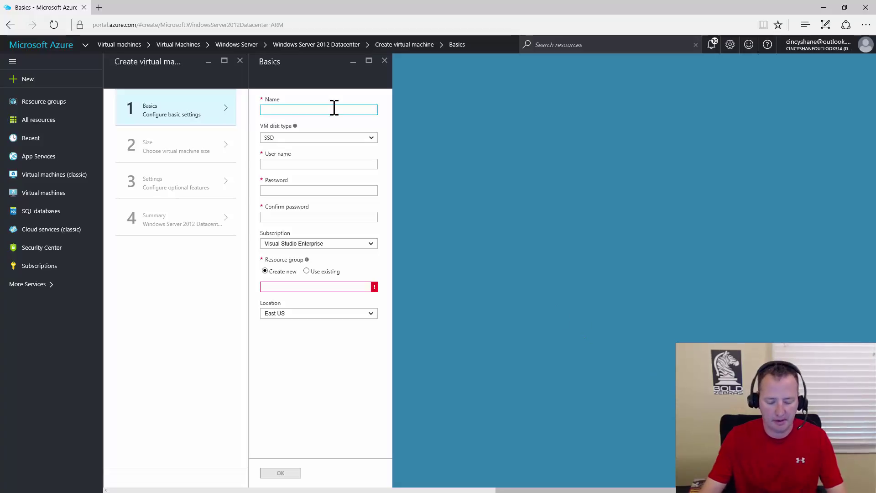
# Name the VM SP1 and enter the administrator user name and password with confirmation.
pyautogui.write('SP1')
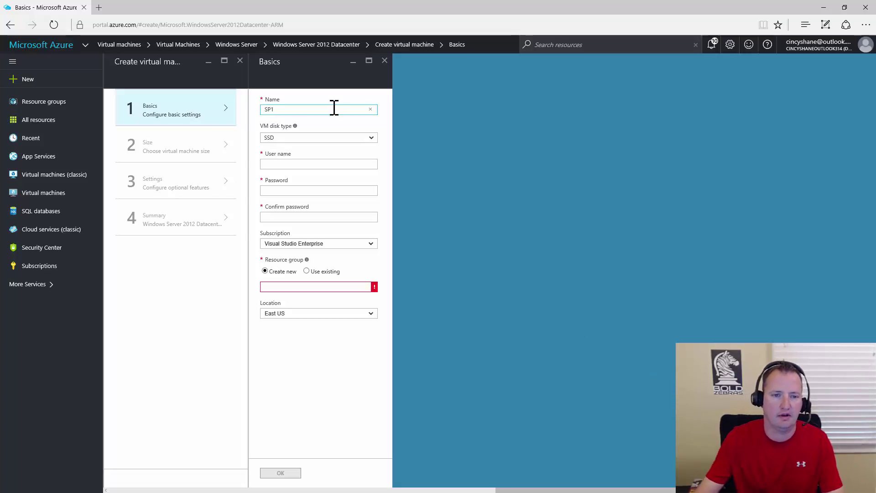
pyautogui.click(308, 166)
pyautogui.write('Shane')
pyautogui.press('Tab')
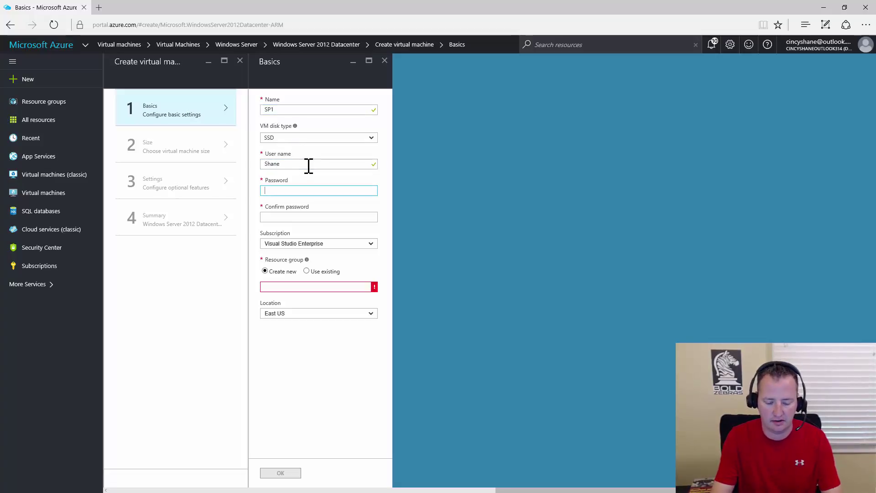
pyautogui.hotkey('ctrl', 'v')
pyautogui.click(303, 214)
pyautogui.hotkey('ctrl', 'v')
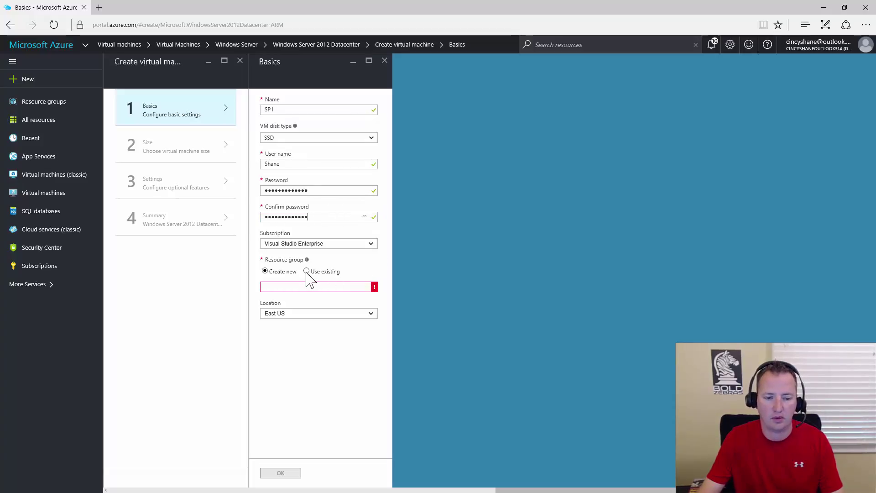
# Place the VM in the existing Proper2013 resource group and confirm the Basics.
pyautogui.click(306, 272)
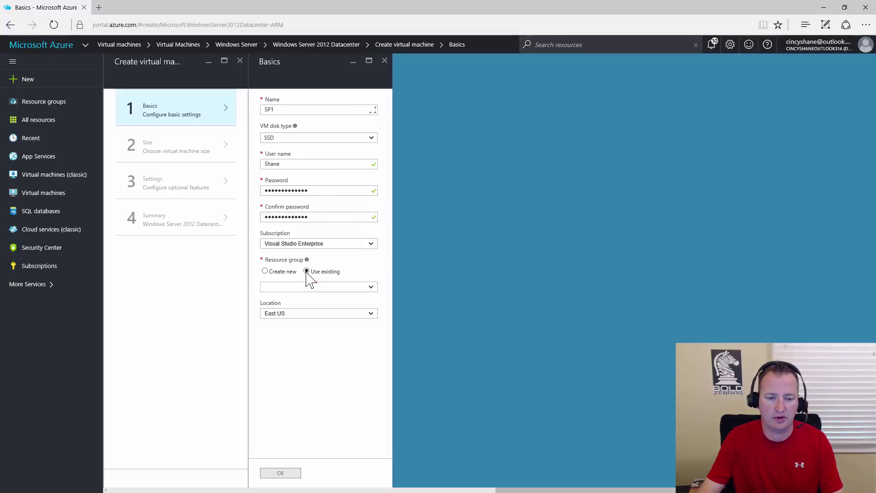
pyautogui.click(357, 287)
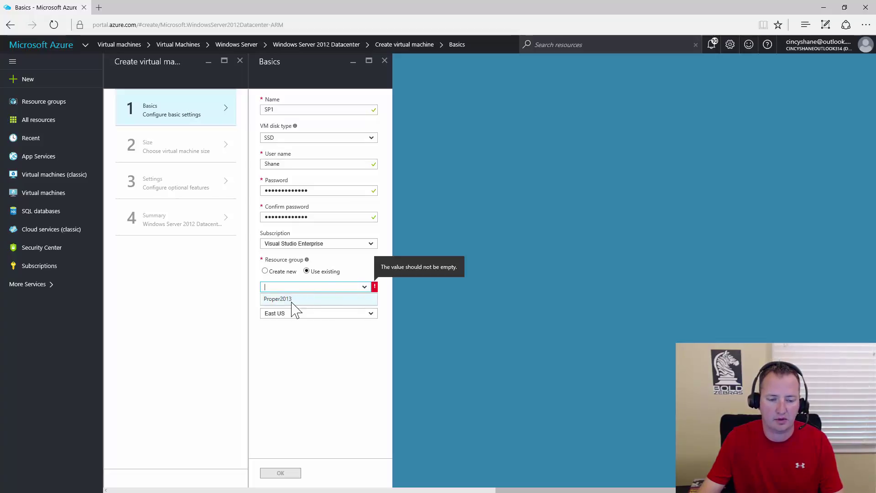
pyautogui.click(315, 299)
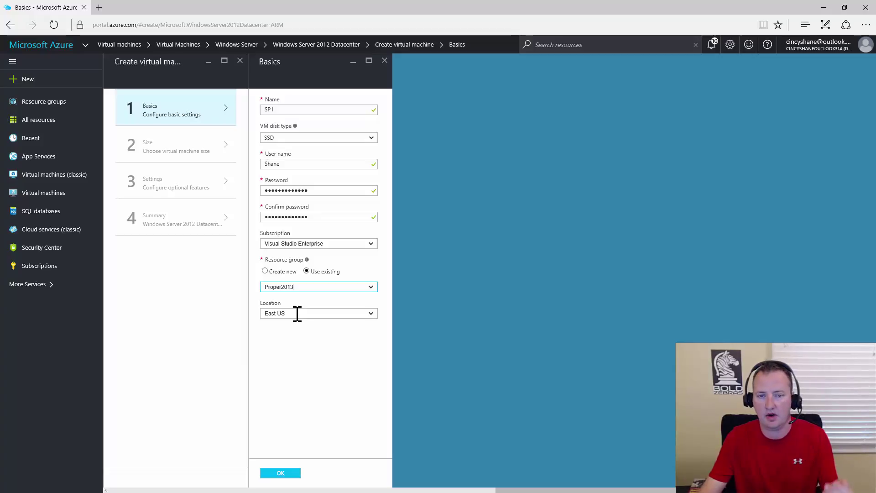
pyautogui.click(281, 473)
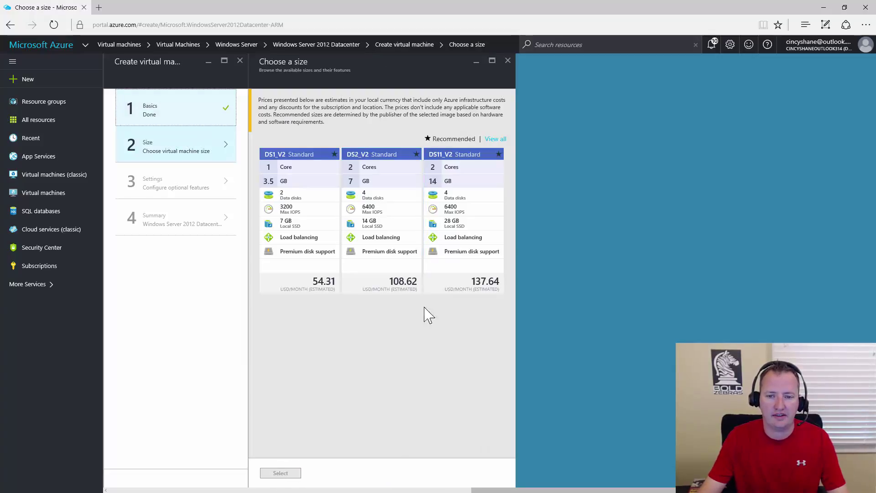
# Browse all sizes and select the DS3_V2 Standard size.
pyautogui.click(497, 139)
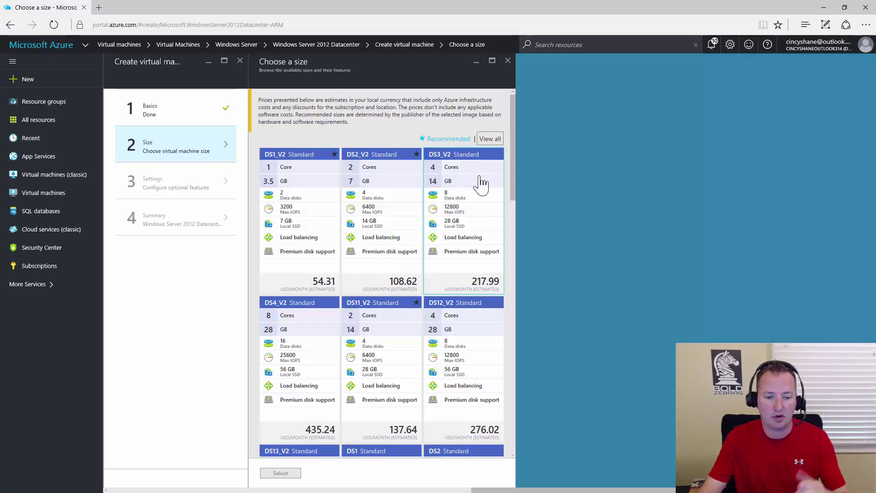
pyautogui.click(479, 180)
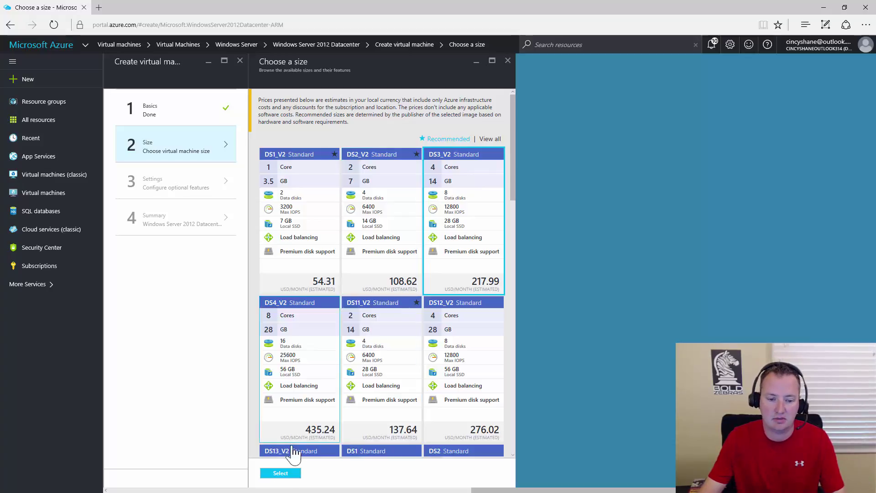
pyautogui.click(280, 473)
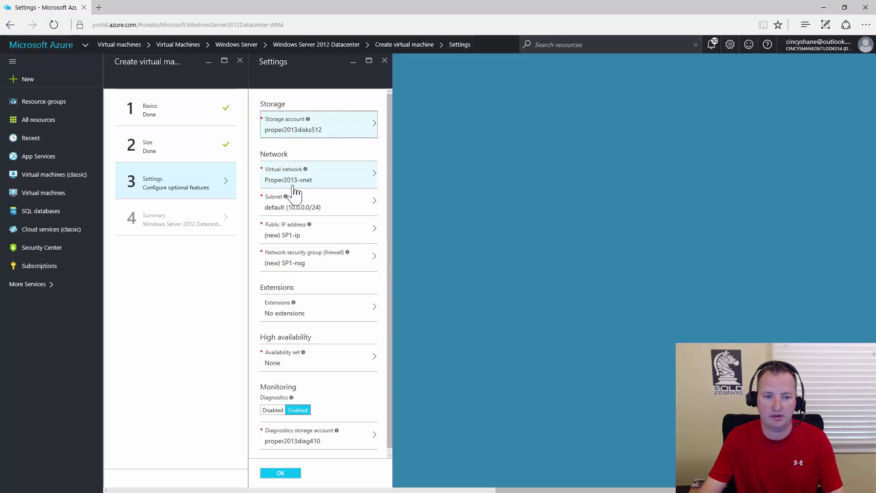
# Use the existing DC1-nsg security group and confirm Settings to reach the validated Summary.
pyautogui.click(372, 264)
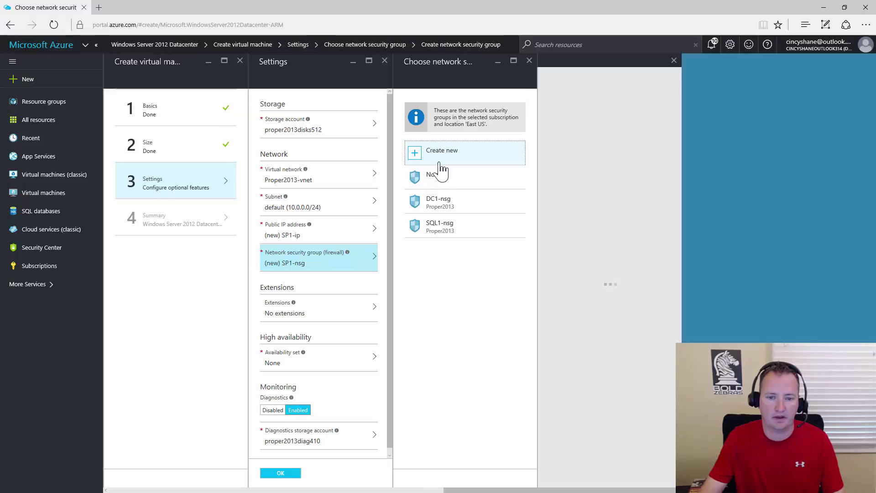
pyautogui.click(439, 203)
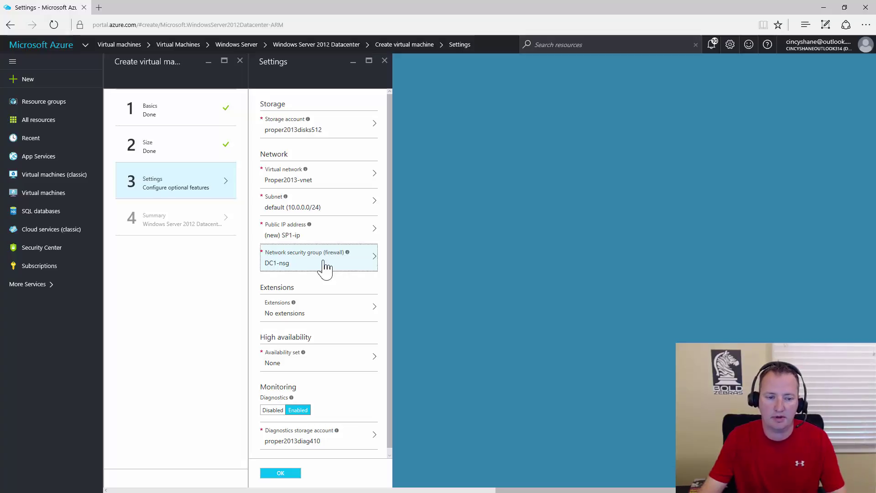
pyautogui.scroll(-1, 342, 292)
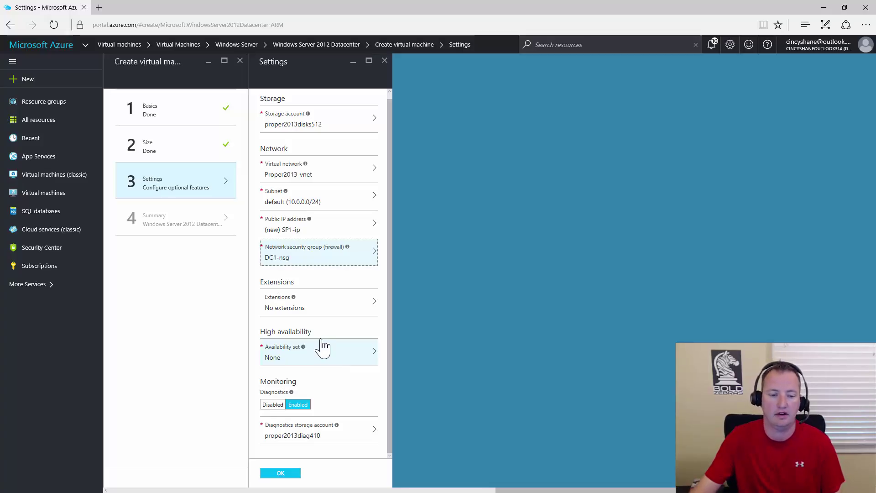
pyautogui.click(280, 472)
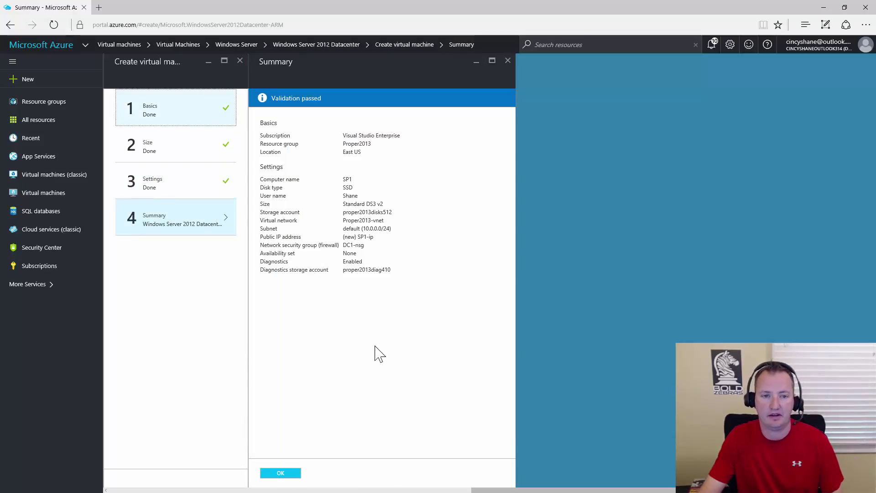
# Deploy the SP1 VM, then download its SP1.rdp connection file using Save as.
pyautogui.click(286, 475)
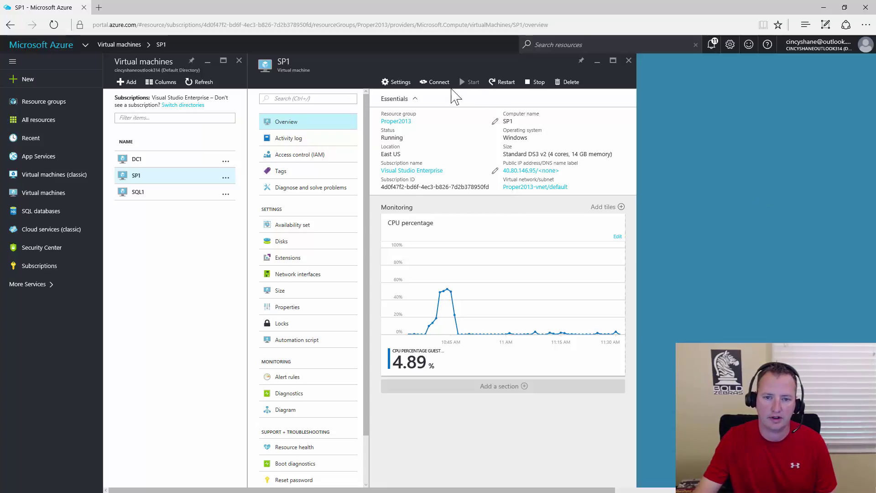
pyautogui.click(438, 83)
pyautogui.click(550, 479)
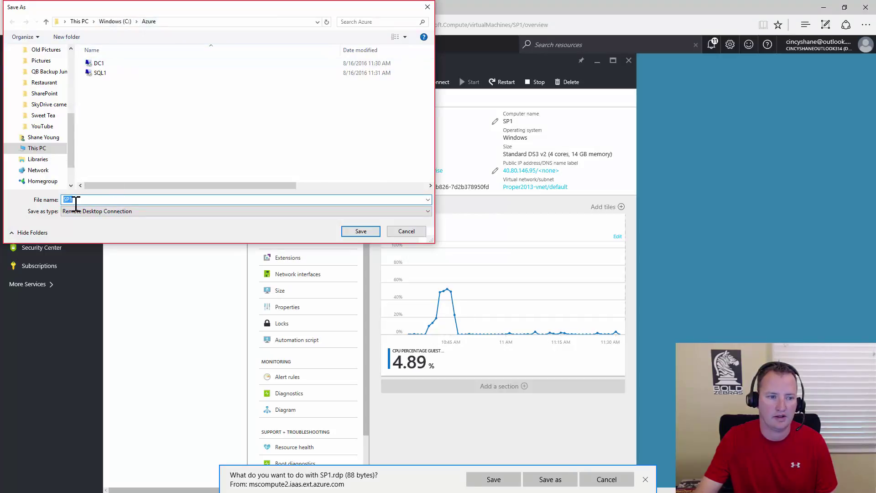
# Save SP1.rdp into the Azure folder and show it in File Explorer.
pyautogui.click(364, 234)
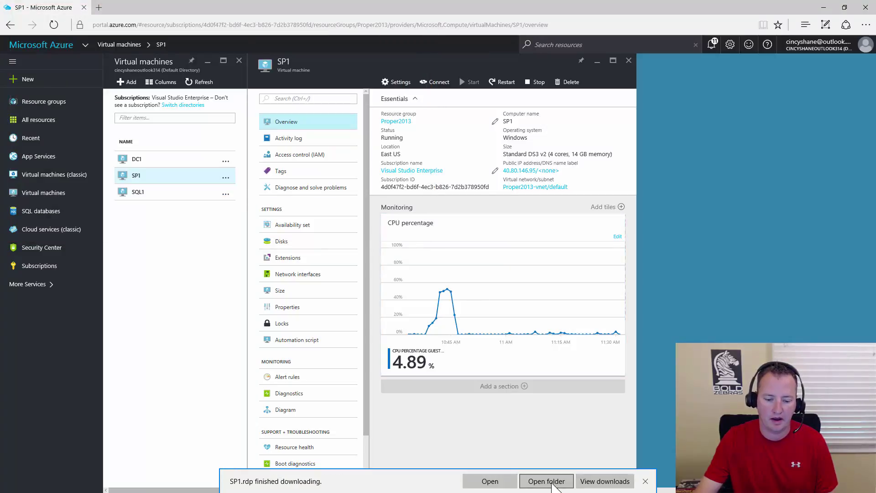
pyautogui.click(548, 482)
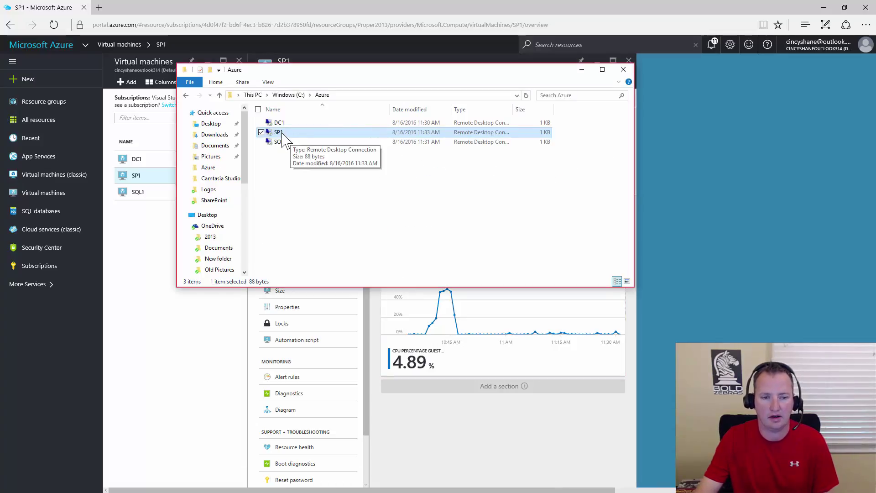
# Edit the SP1.rdp connection to use a 1920 by 1080 remote desktop size.
pyautogui.rightClick(282, 133)
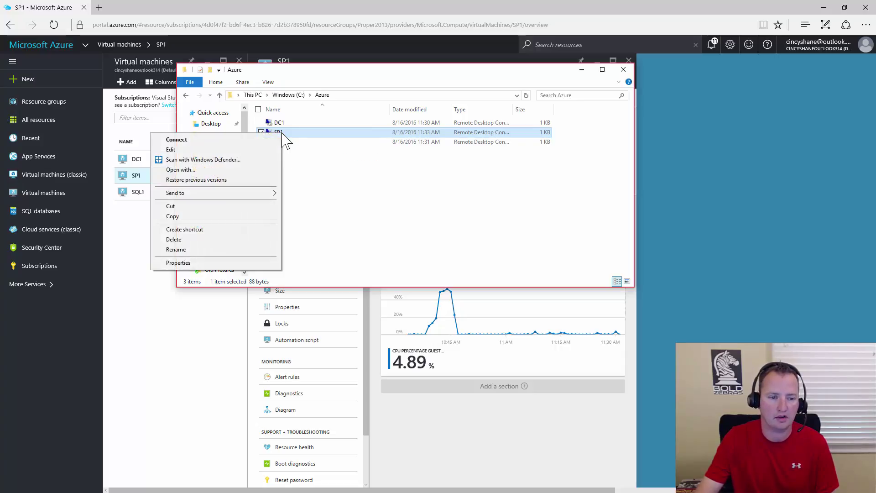
pyautogui.click(173, 149)
pyautogui.click(328, 128)
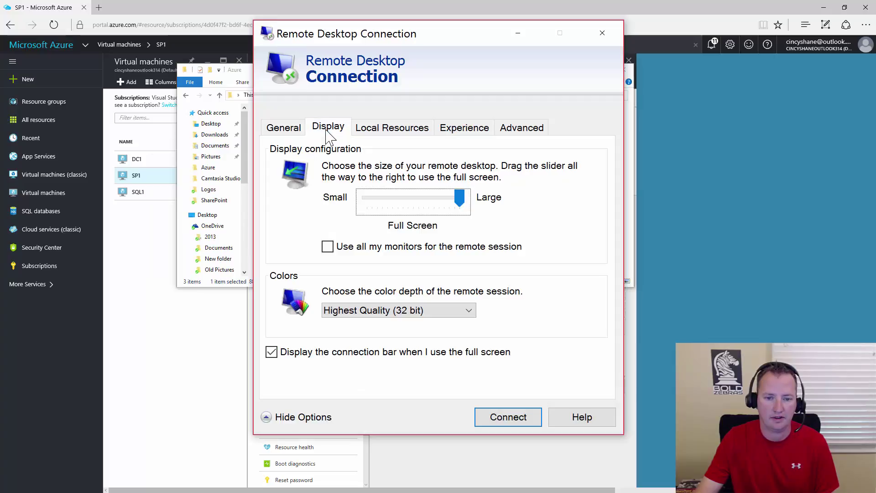
pyautogui.moveTo(458, 202); pyautogui.dragTo(423, 197)
pyautogui.click(438, 199)
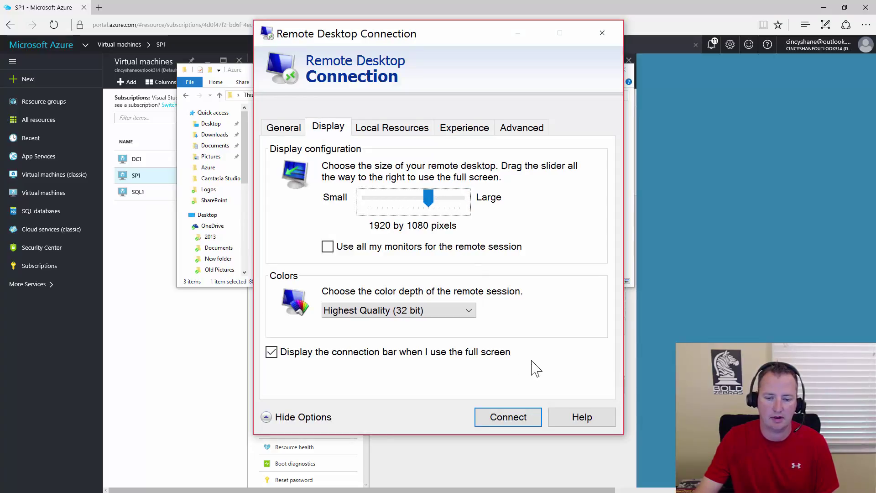
pyautogui.click(282, 128)
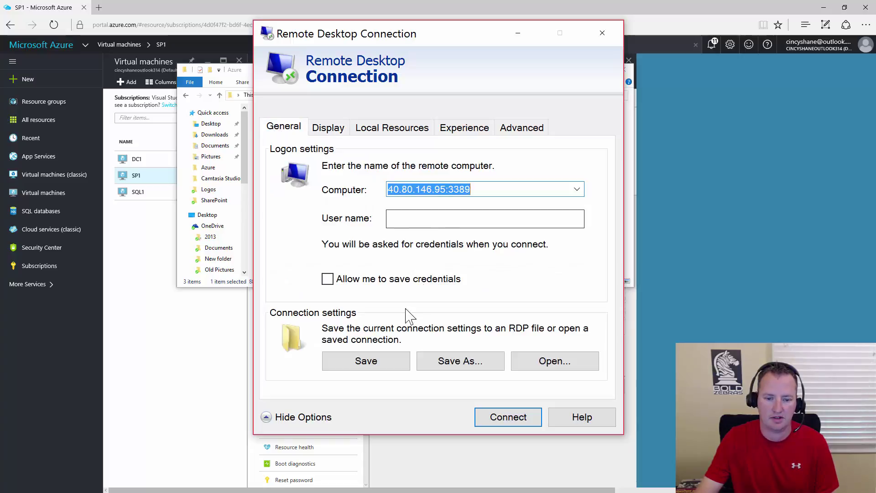
pyautogui.click(392, 362)
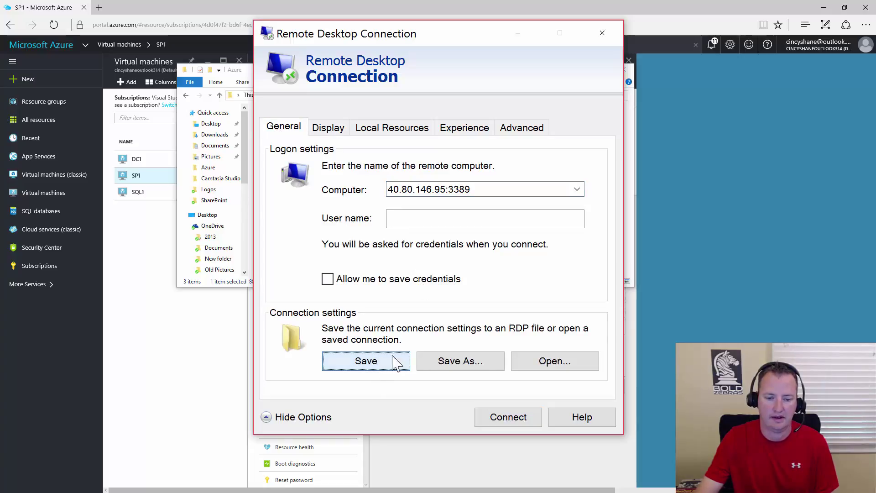
# Connect to SP1 with its local administrator account and show the Local Server properties.
pyautogui.click(525, 422)
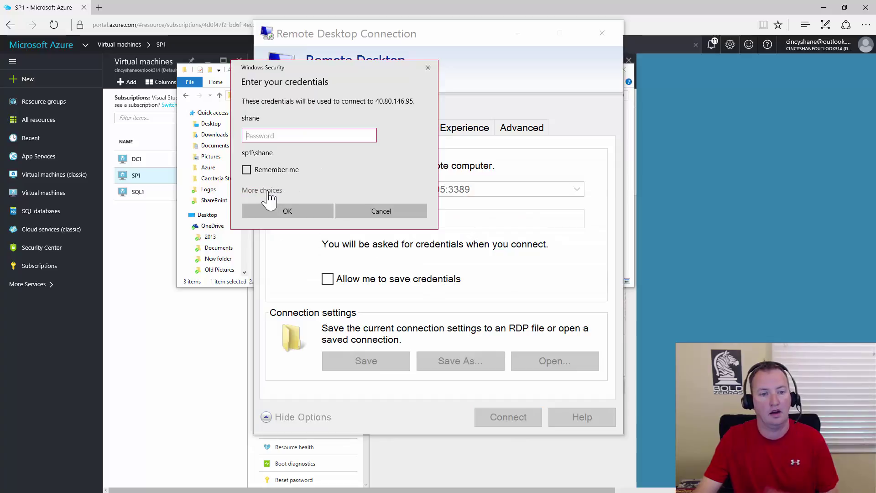
pyautogui.click(268, 191)
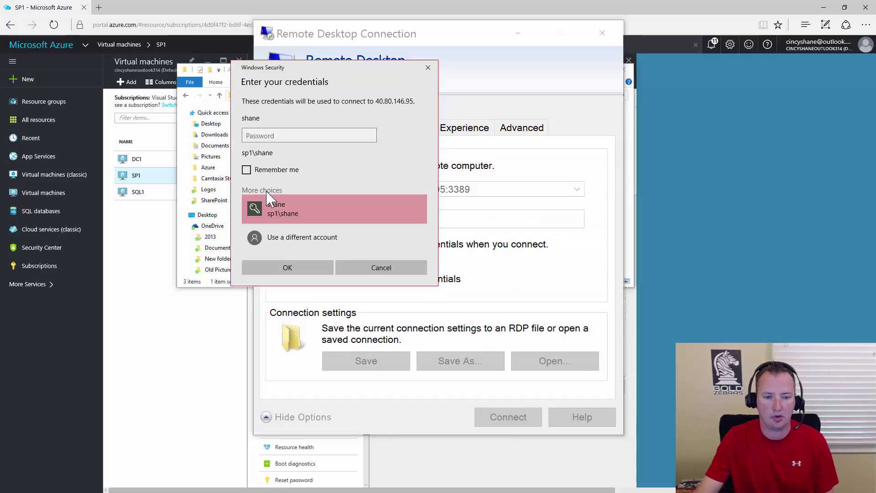
pyautogui.click(301, 240)
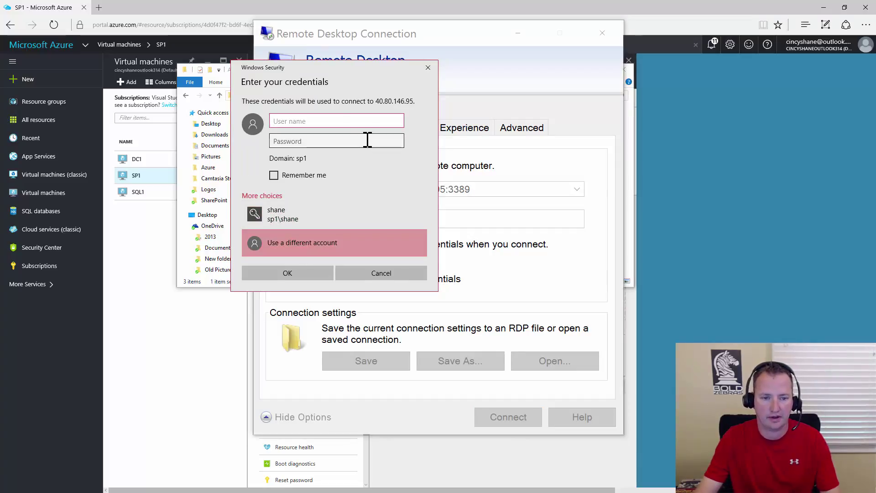
pyautogui.write('sp1')
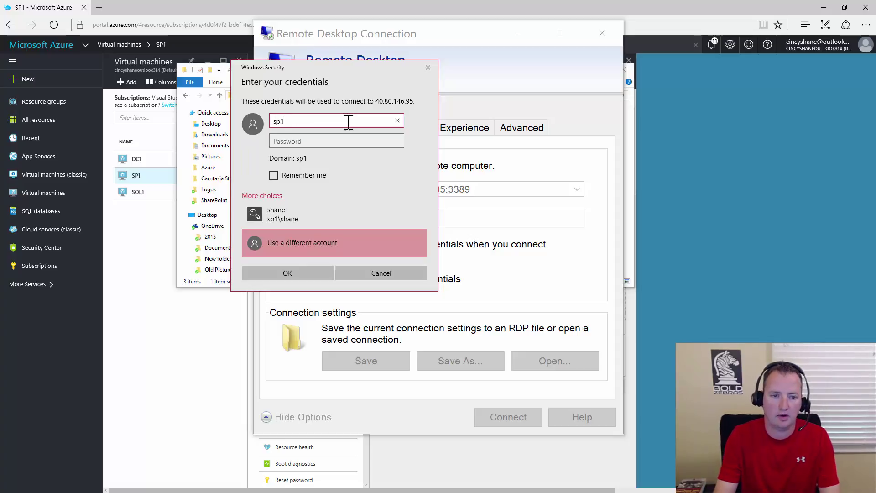
pyautogui.write('\\shane')
pyautogui.press('Tab')
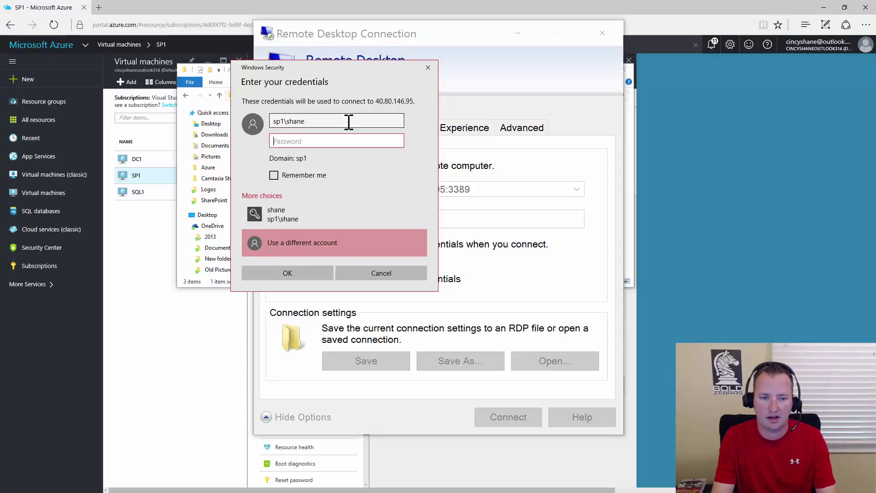
pyautogui.write('•••••••••••••')
pyautogui.press('Return')
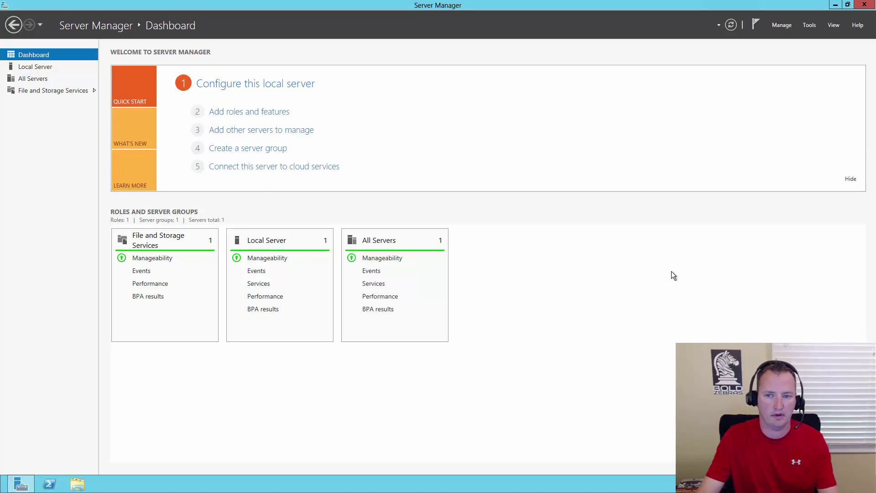
pyautogui.click(293, 86)
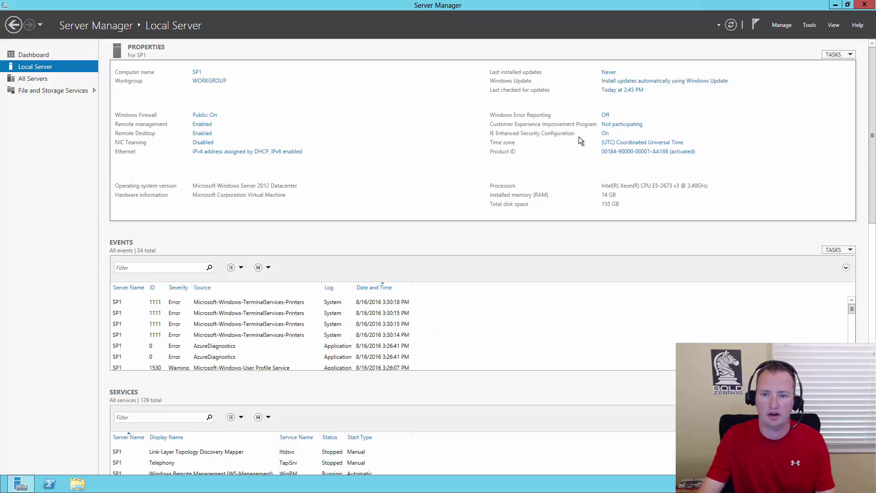
# Set IE Enhanced Security Configuration to Off for Administrators, leaving Users On.
pyautogui.click(605, 135)
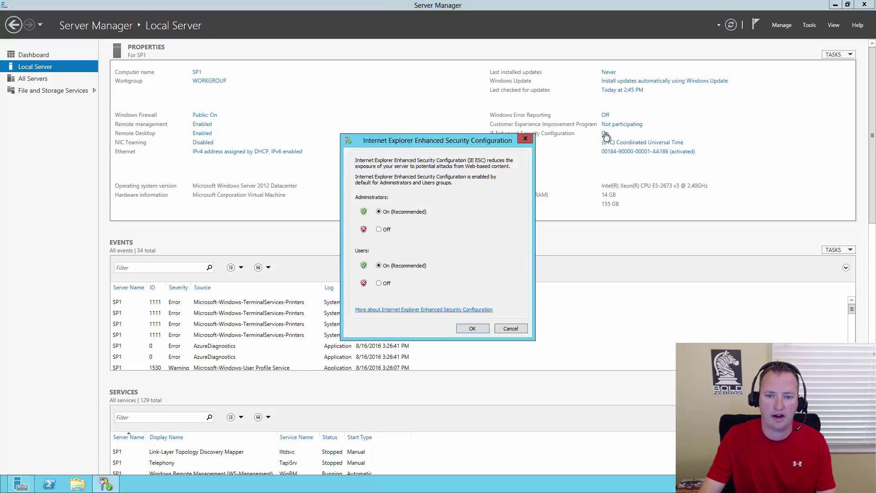
pyautogui.click(379, 229)
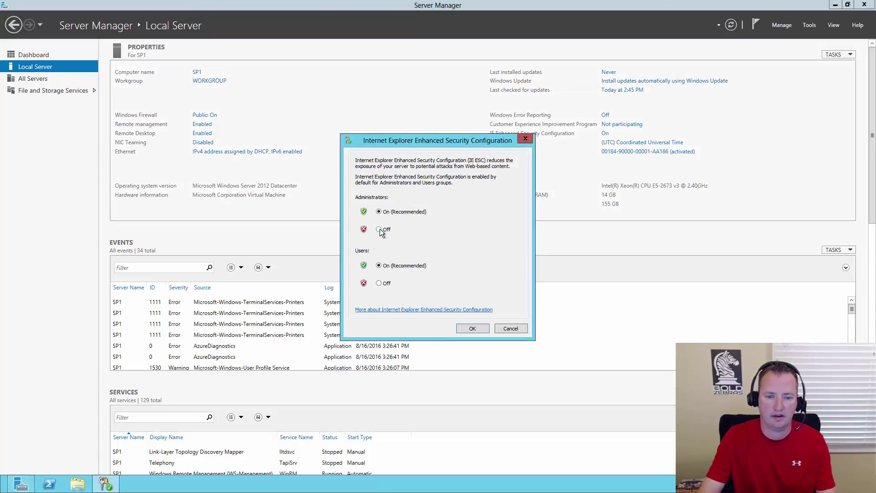
pyautogui.click(475, 329)
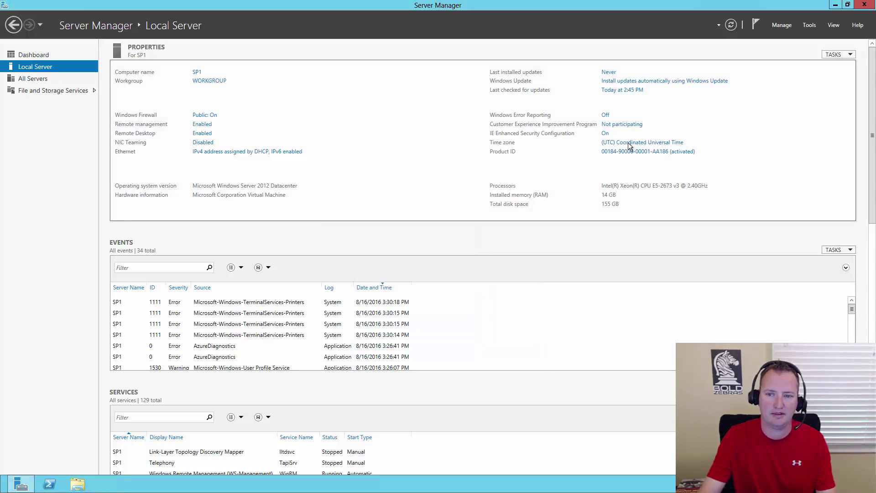
# Change SP1's membership from WORKGROUP to the contoso.com domain.
pyautogui.click(220, 82)
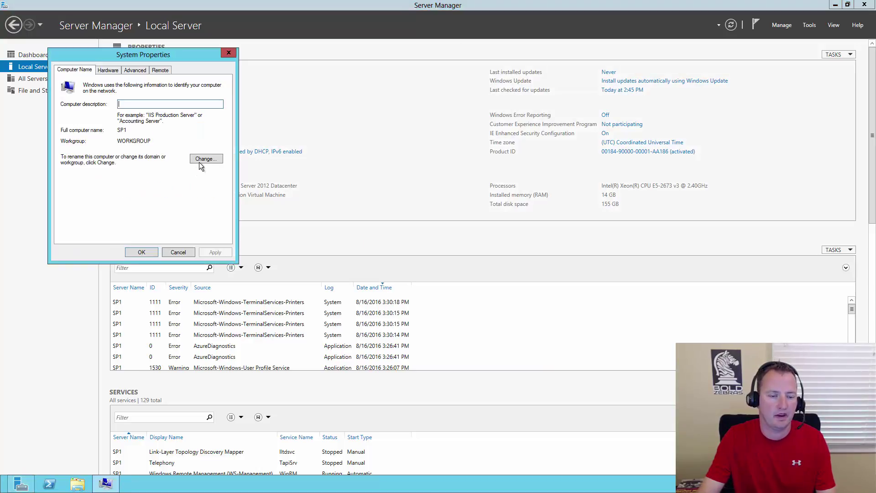
pyautogui.click(206, 158)
pyautogui.click(85, 178)
pyautogui.click(110, 189)
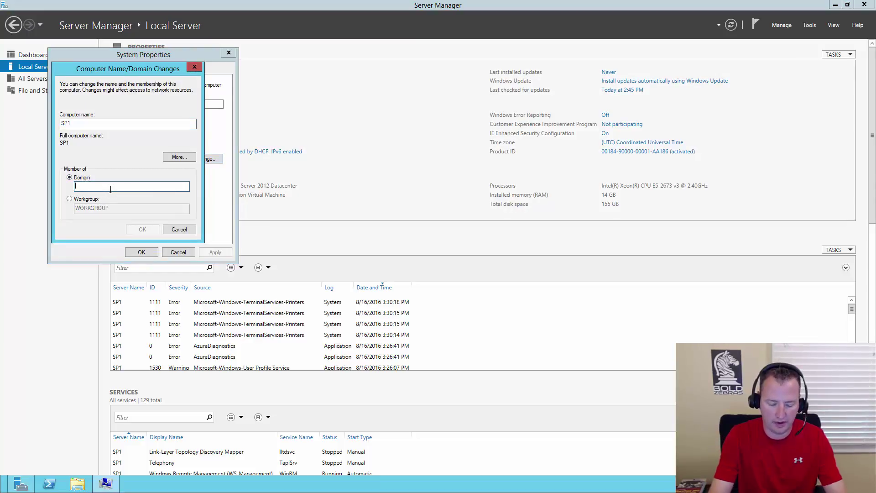
pyautogui.write('contoso.com')
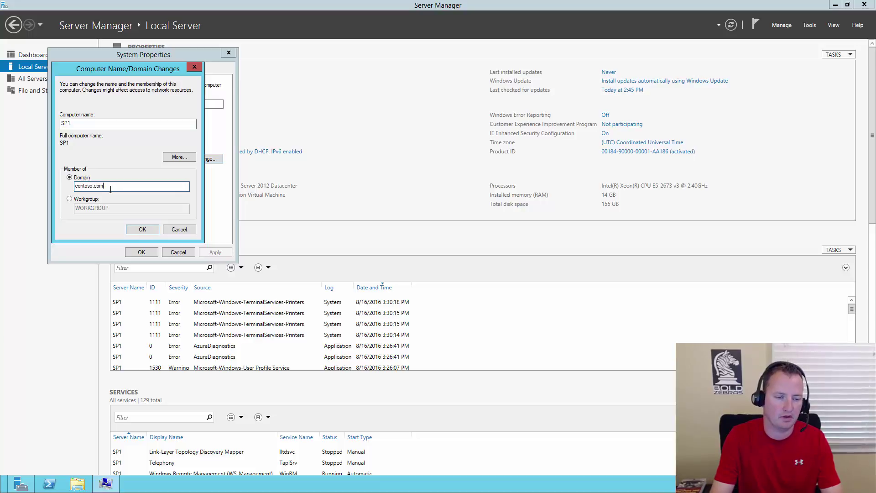
pyautogui.press('Return')
# Authenticate with a domain account's username and password, then acknowledge the welcome and restart messages.
pyautogui.write('shane')
pyautogui.press('Tab')
pyautogui.write('•••••••••••••')
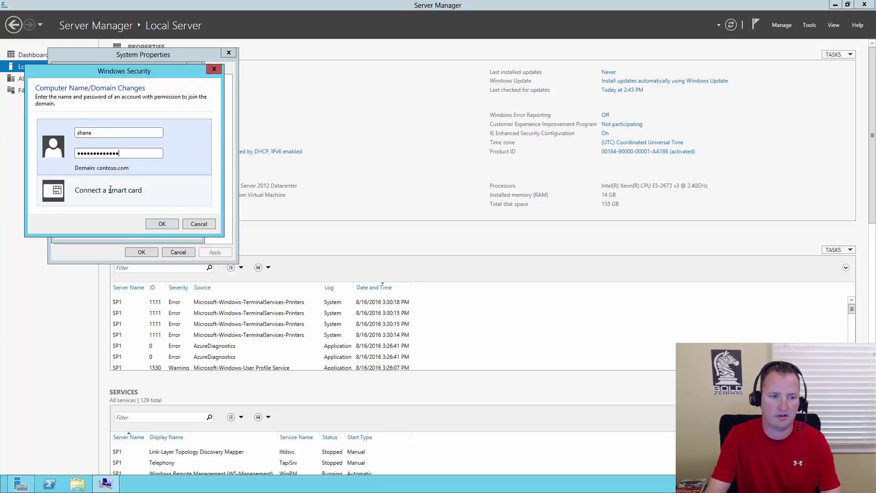
pyautogui.click(172, 227)
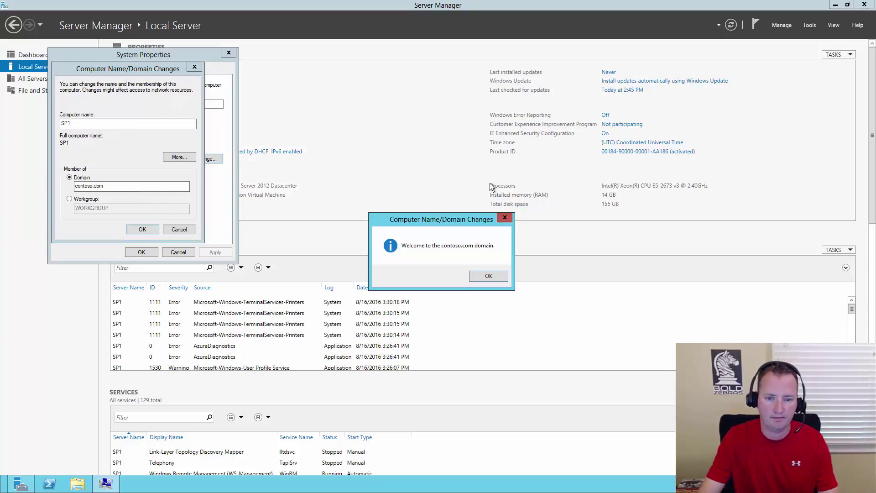
pyautogui.click(488, 276)
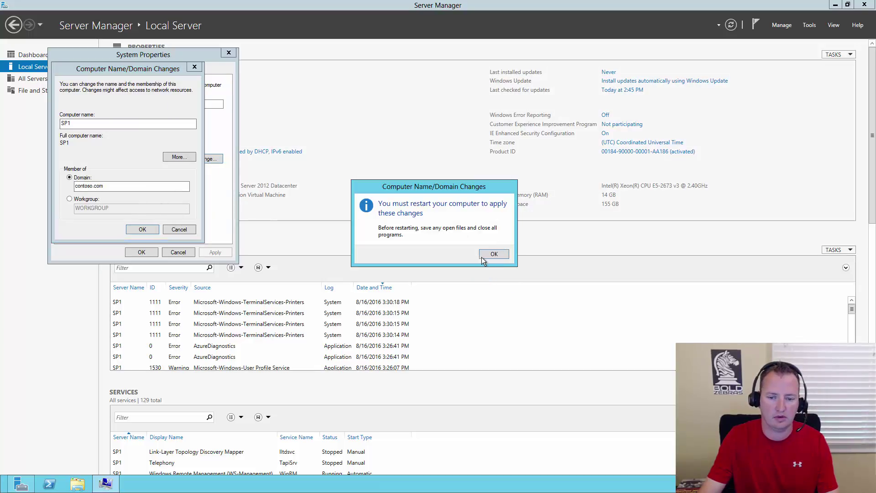
pyautogui.click(482, 256)
pyautogui.click(140, 250)
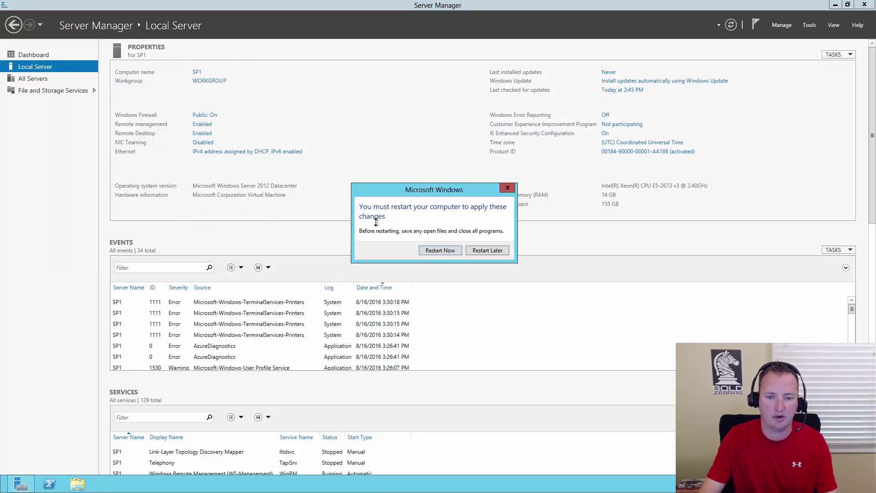
# Restart SP1 now, open the DC1 remote session, and show Server Manager's Tools list.
pyautogui.click(437, 250)
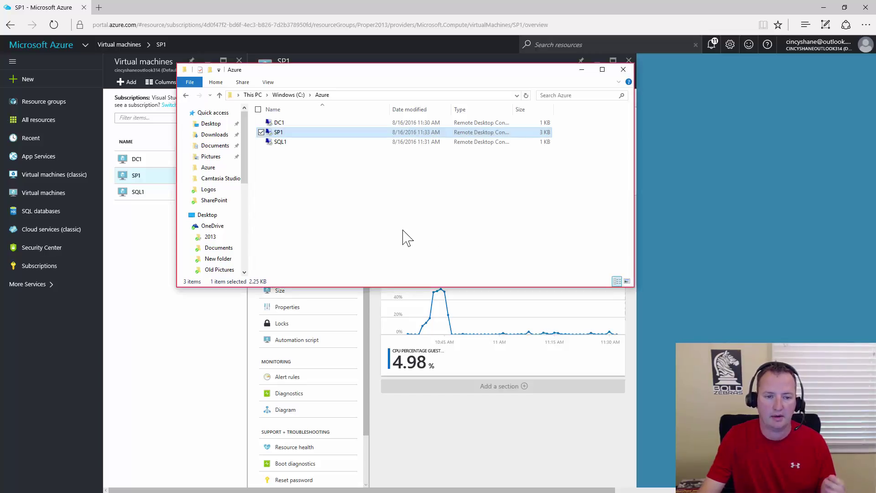
pyautogui.doubleClick(288, 123)
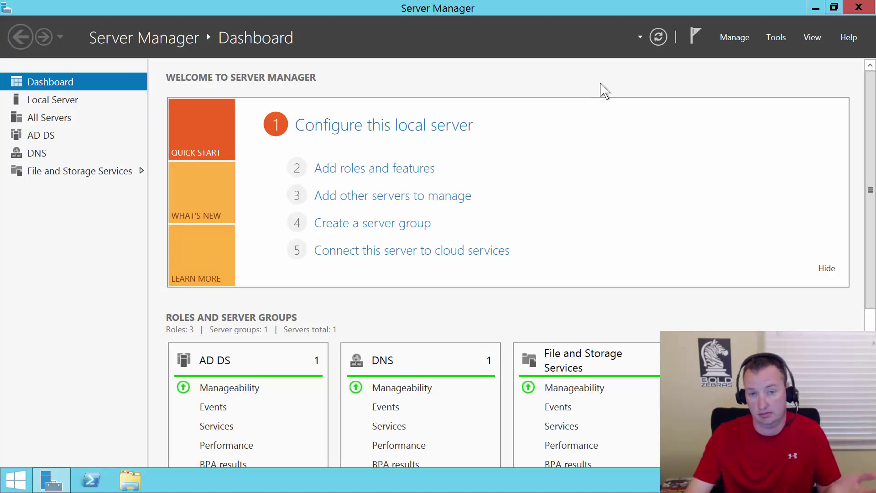
pyautogui.click(775, 37)
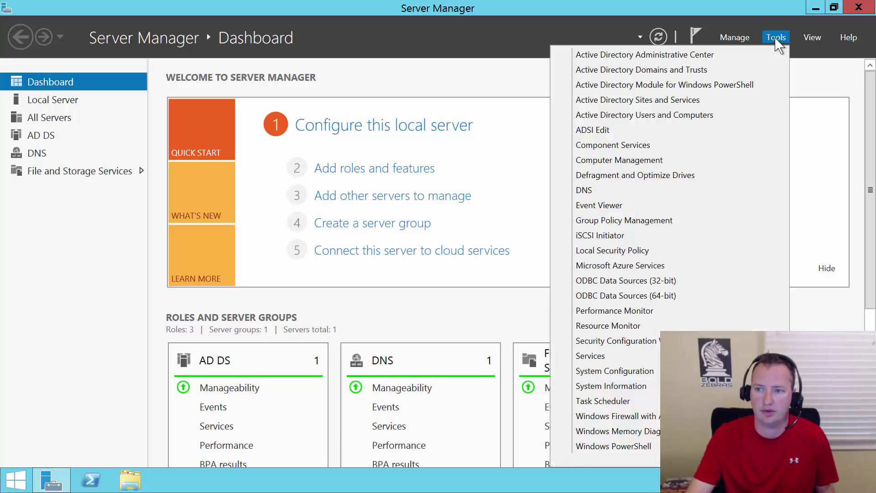
# In Active Directory Users and Computers, start a new user SharePoint Install with logon sp_install.
pyautogui.click(680, 115)
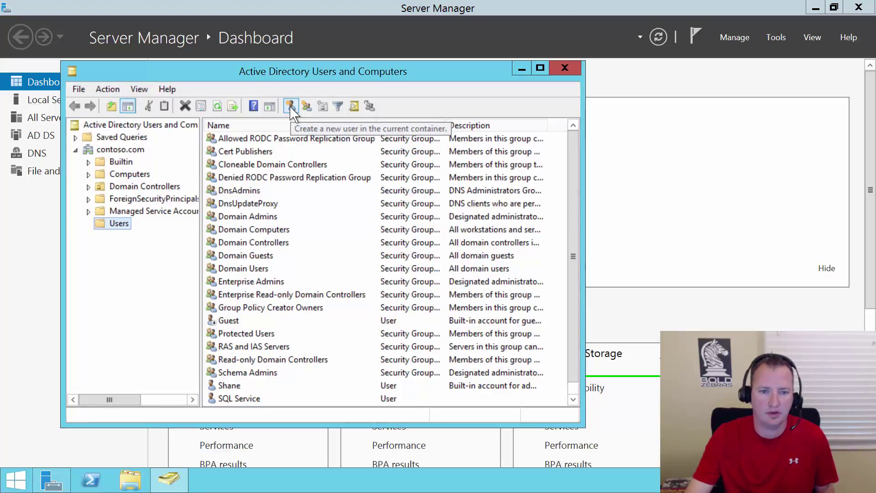
pyautogui.click(291, 106)
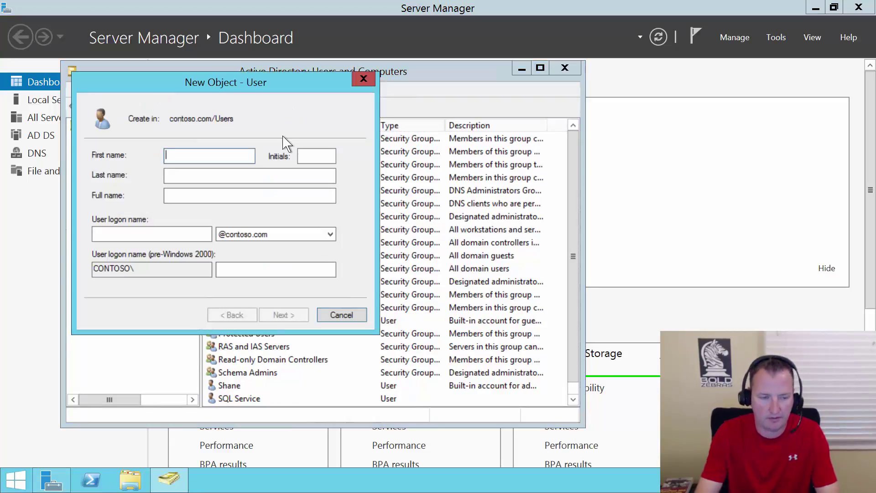
pyautogui.write('SharePoint')
pyautogui.press('Tab')
pyautogui.press('Tab')
pyautogui.write('Install')
pyautogui.press('Tab')
pyautogui.press('Tab')
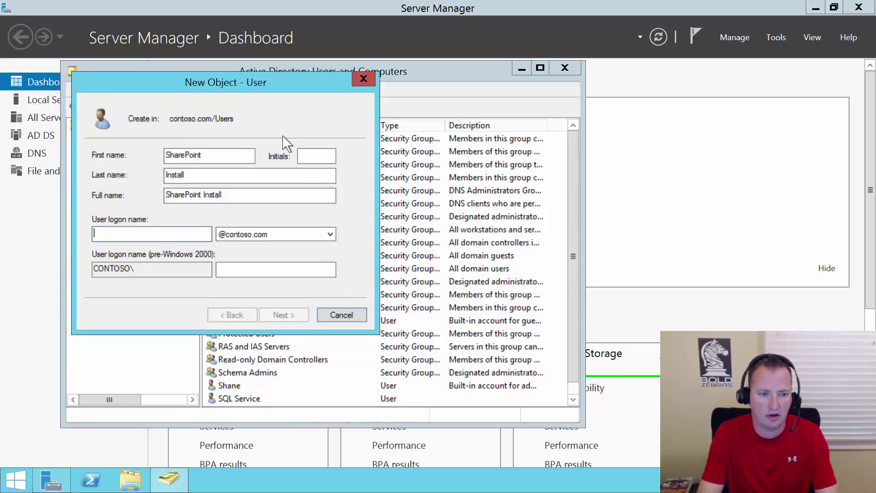
pyautogui.write('sp_install')
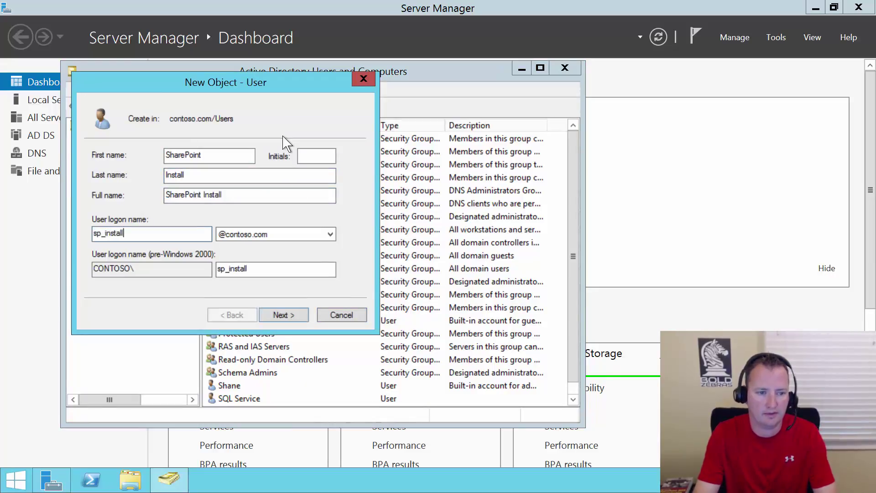
pyautogui.press('Return')
# Set its password as unchangeable and never expiring, with no change at next logon, and finish.
pyautogui.write('•••••••••••••')
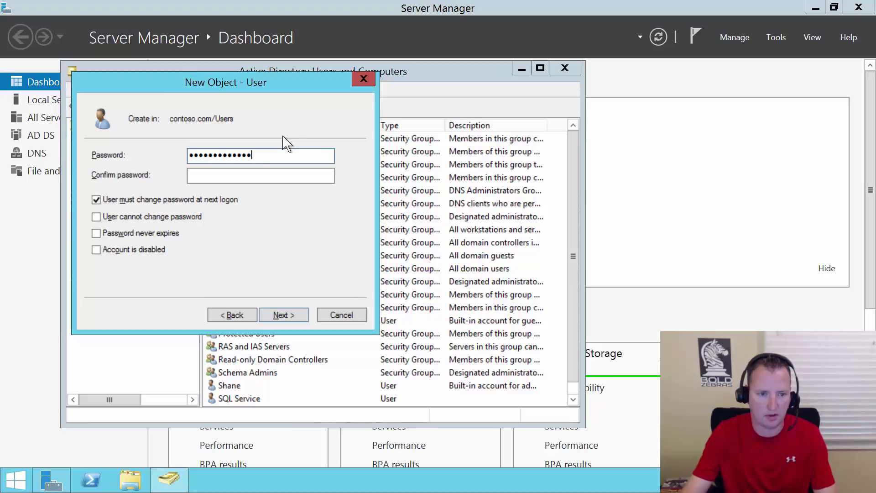
pyautogui.click(248, 176)
pyautogui.write('•••••••••••••')
pyautogui.click(190, 199)
pyautogui.click(172, 216)
pyautogui.click(160, 233)
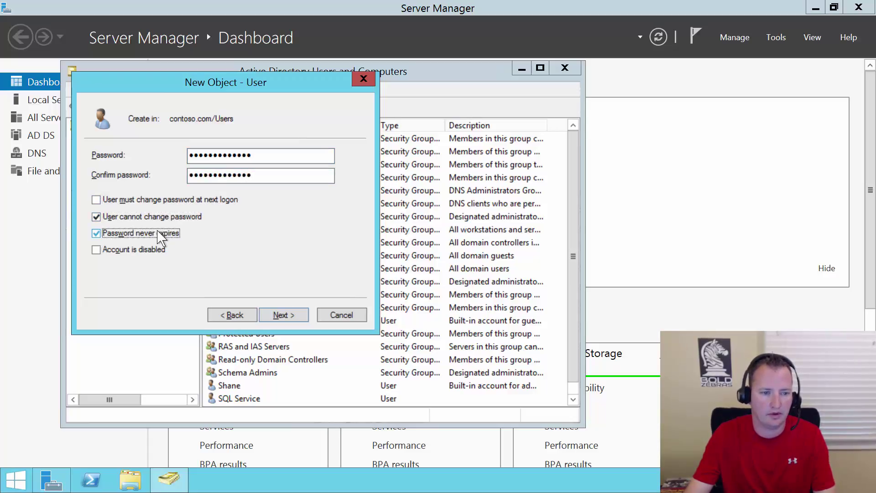
pyautogui.click(282, 317)
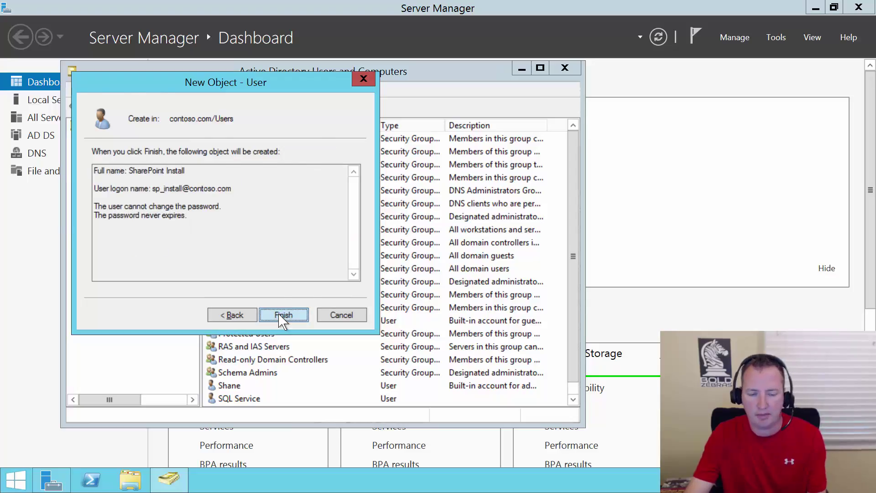
pyautogui.click(282, 316)
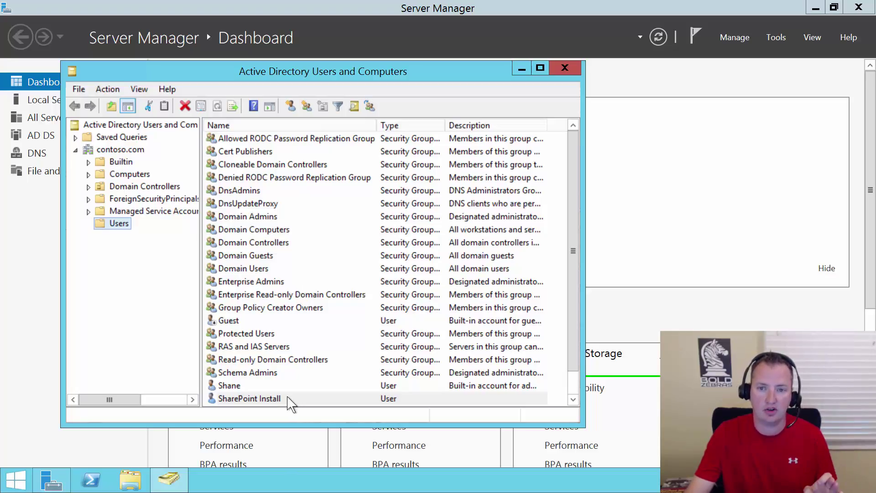
# Minimize the current remote session and open the SQL1 RDP file from the Azure folder.
pyautogui.click(547, 8)
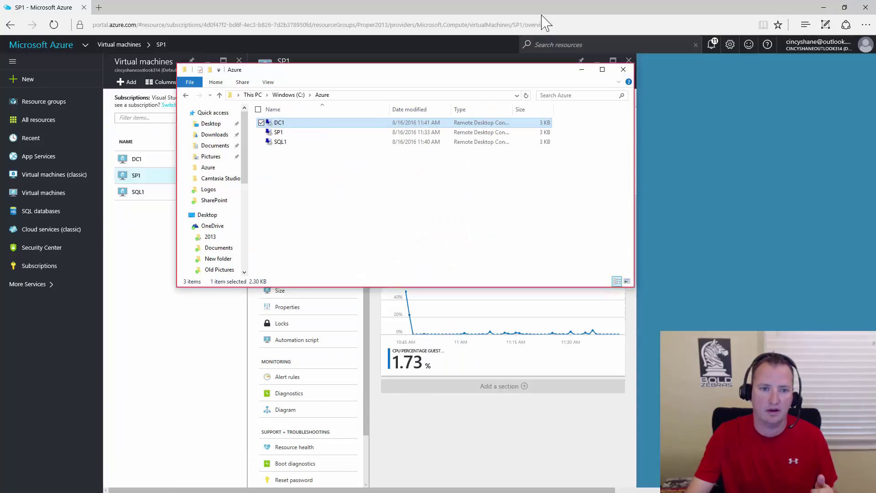
pyautogui.doubleClick(290, 143)
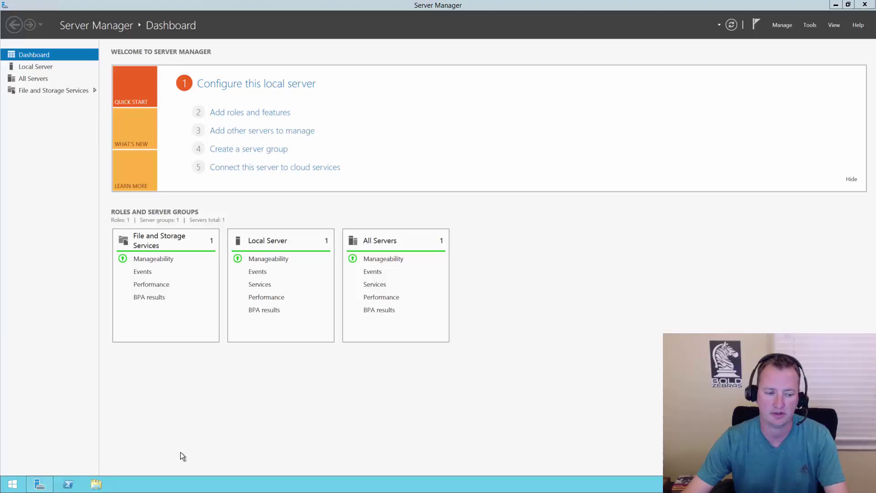
# Launch SQL Server 2014 Management Studio, connect to SQL1, and bring up the Security > Logins actions.
pyautogui.click(14, 484)
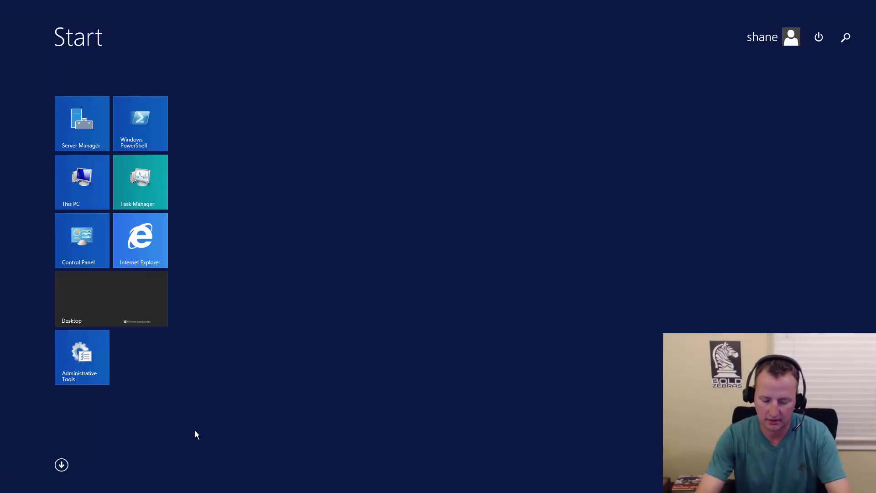
pyautogui.write('manager')
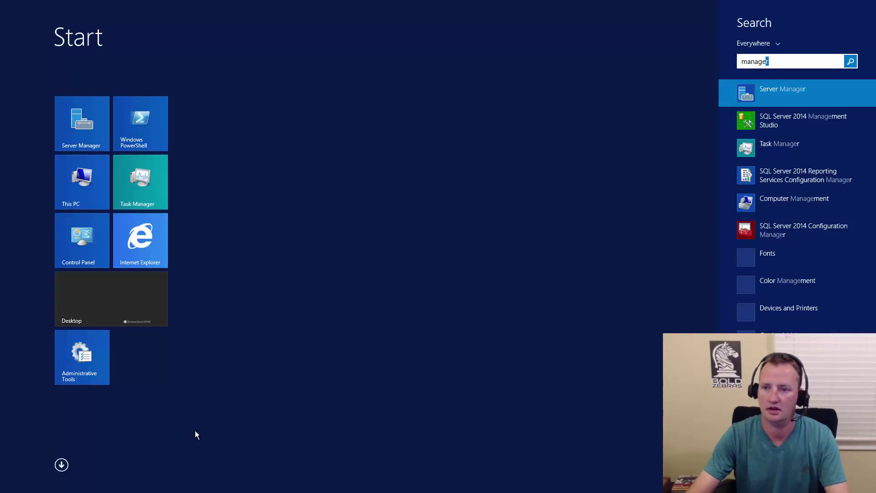
pyautogui.click(801, 120)
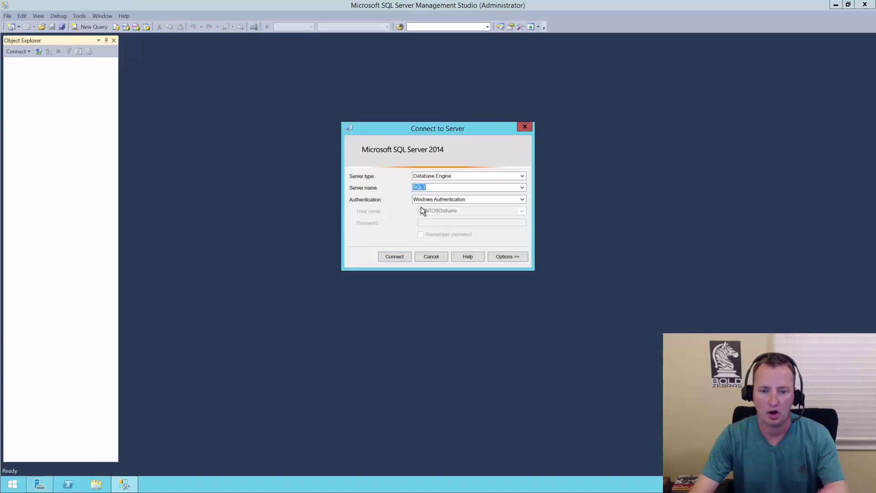
pyautogui.click(394, 257)
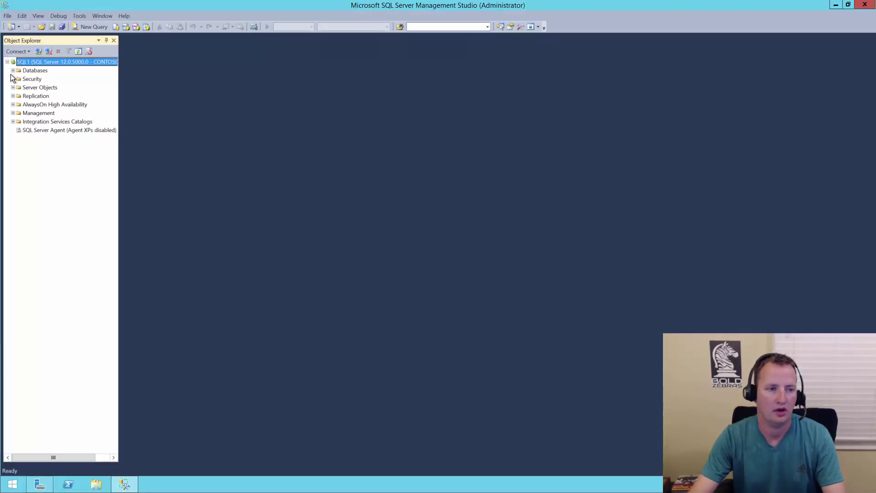
pyautogui.click(13, 79)
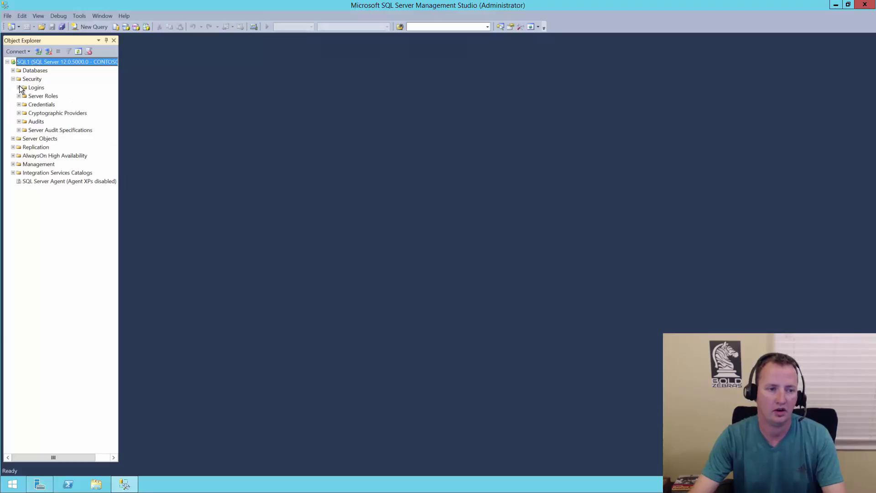
pyautogui.click(34, 87)
pyautogui.rightClick(34, 87)
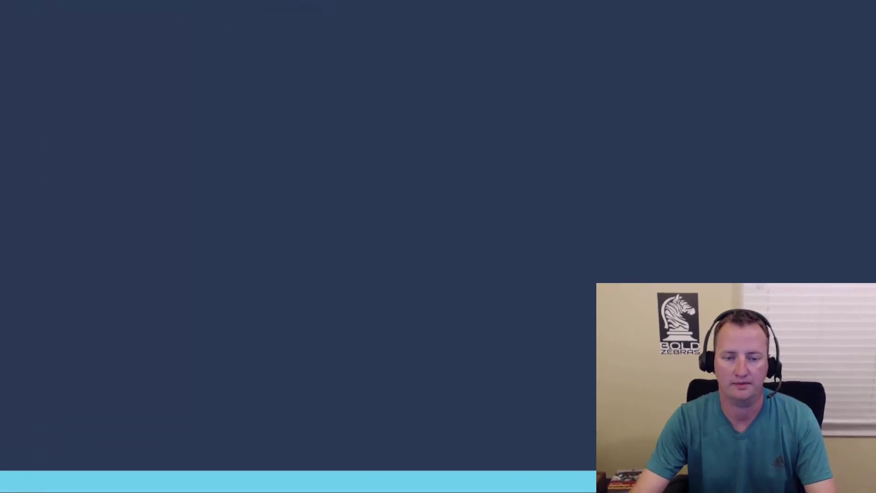
# Create the Windows login contoso\sp_install with the dbcreator and securityadmin server roles.
pyautogui.click(56, 89)
pyautogui.write('contoso\\')
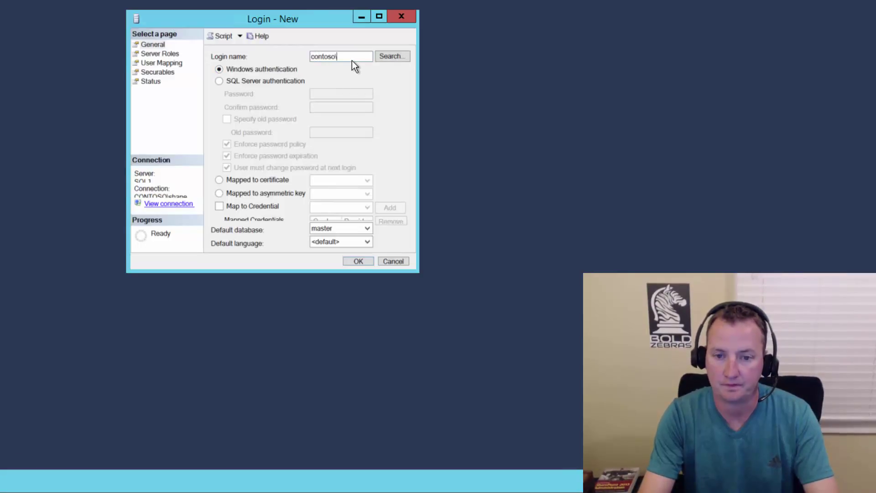
pyautogui.write('sp_install')
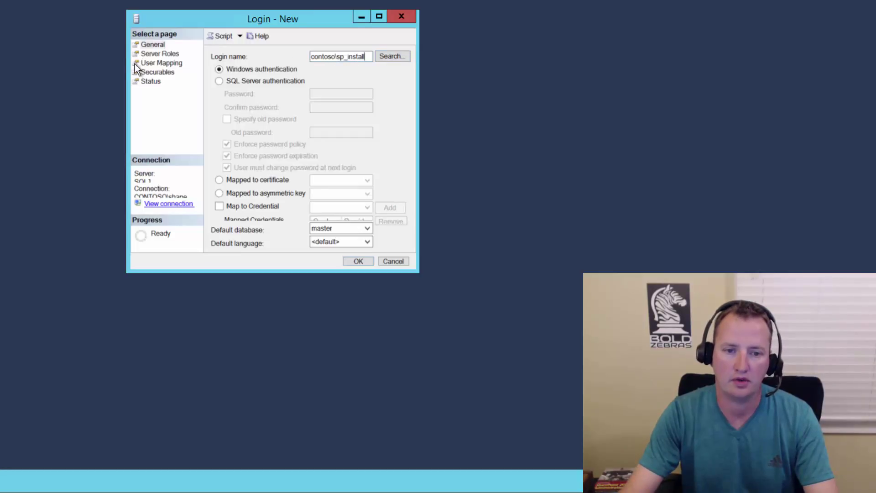
pyautogui.click(146, 52)
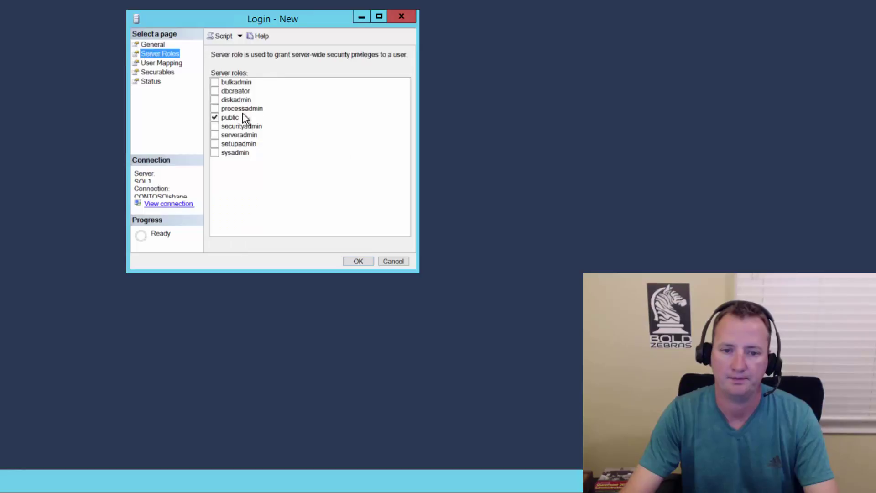
pyautogui.click(214, 90)
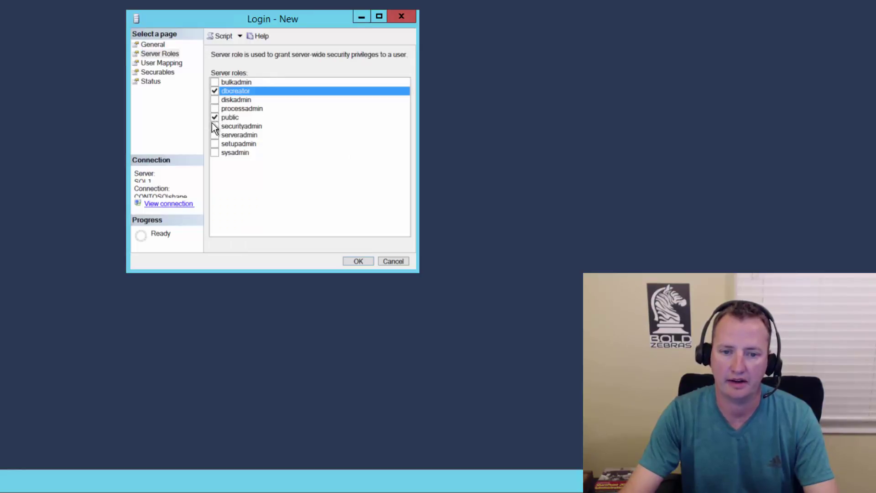
pyautogui.click(214, 125)
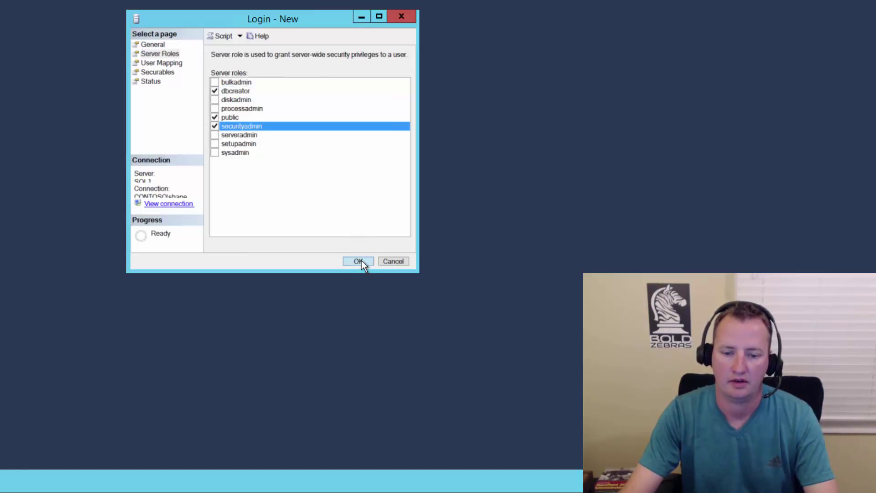
pyautogui.click(358, 261)
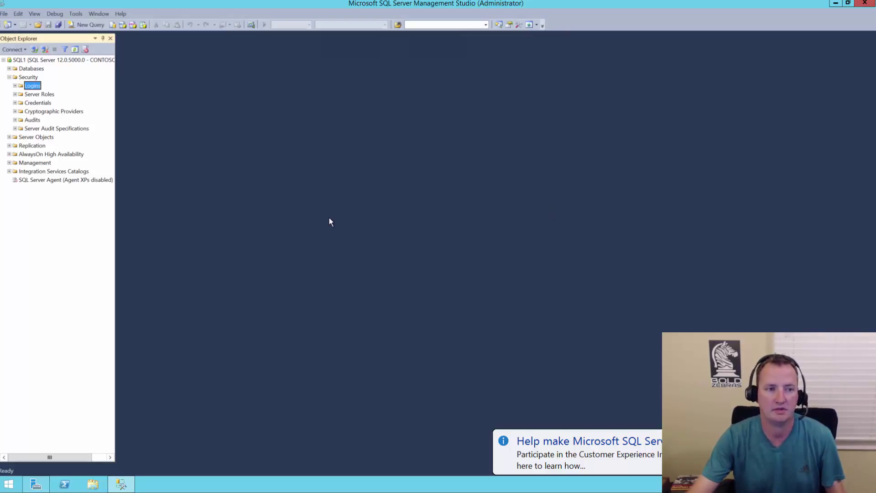
# Set Max Degree of Parallelism to 1 in SQL1's Advanced server properties and save.
pyautogui.rightClick(53, 59)
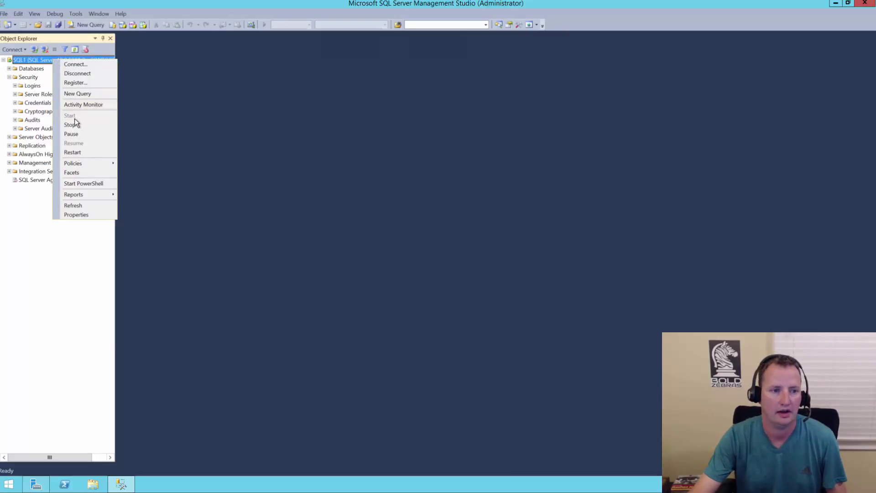
pyautogui.click(77, 214)
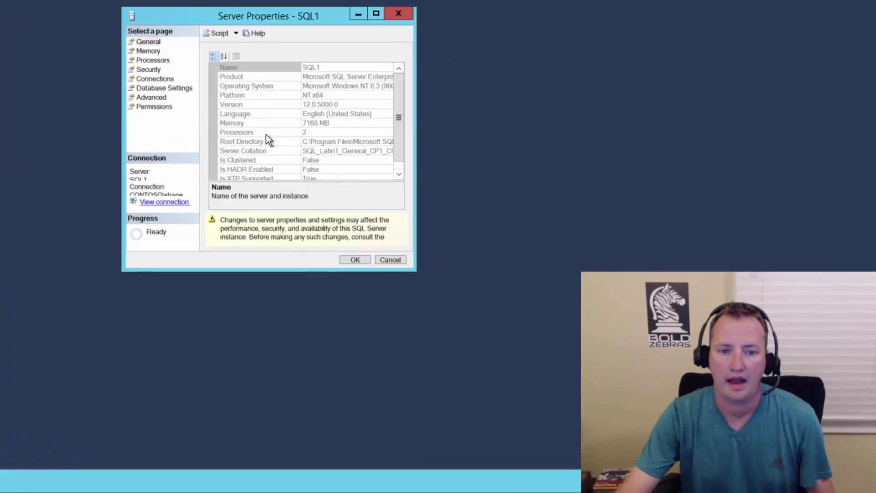
pyautogui.click(157, 97)
pyautogui.moveTo(399, 119); pyautogui.dragTo(398, 190)
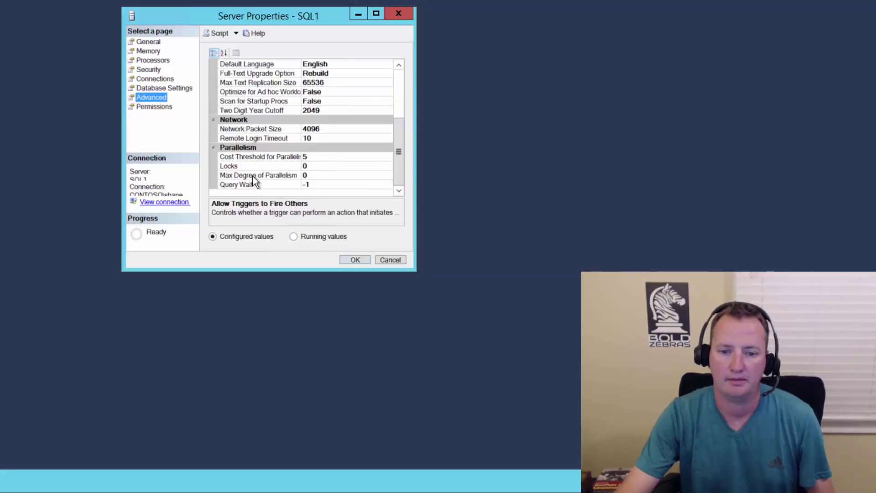
pyautogui.click(314, 174)
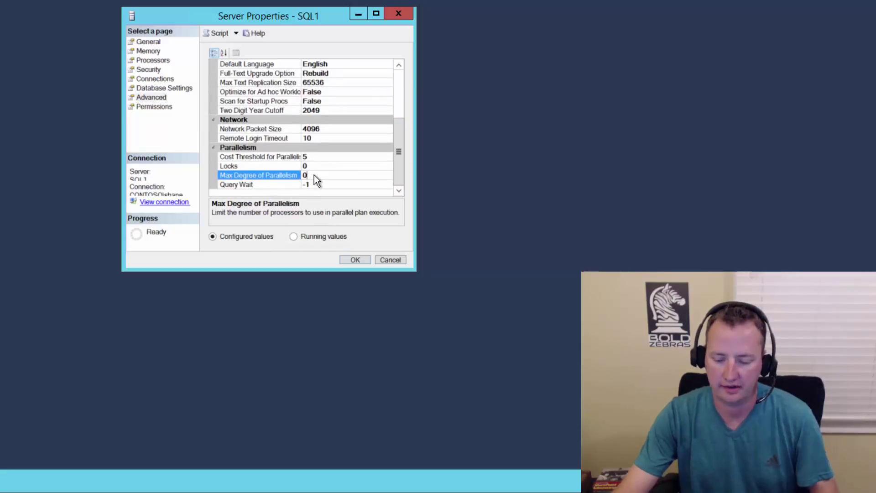
pyautogui.write('1')
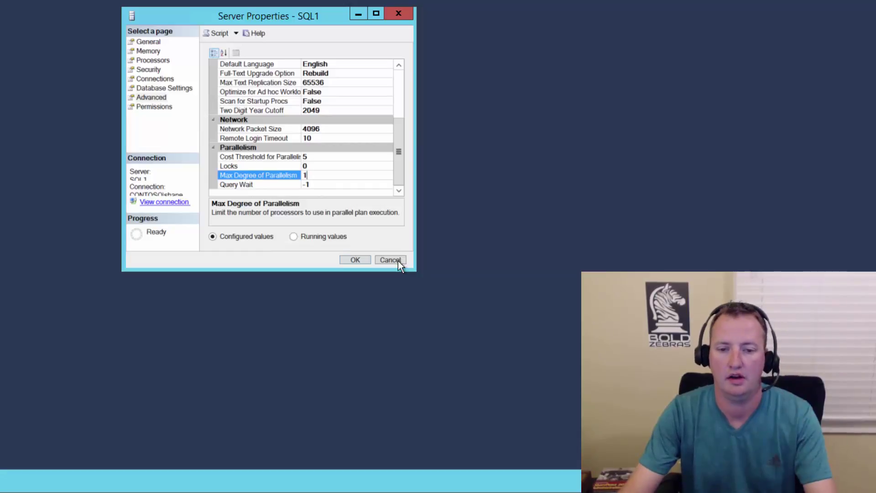
pyautogui.click(355, 260)
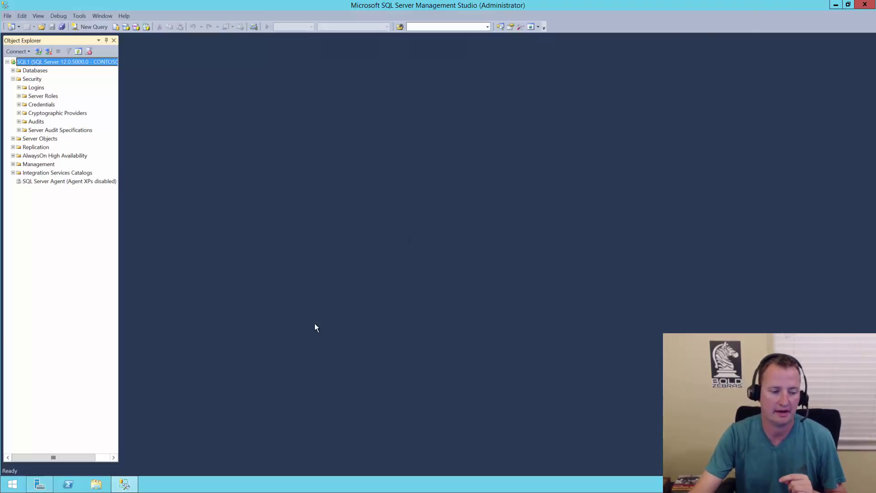
# Launch Windows Firewall with Advanced Security and begin a new inbound rule.
pyautogui.click(13, 485)
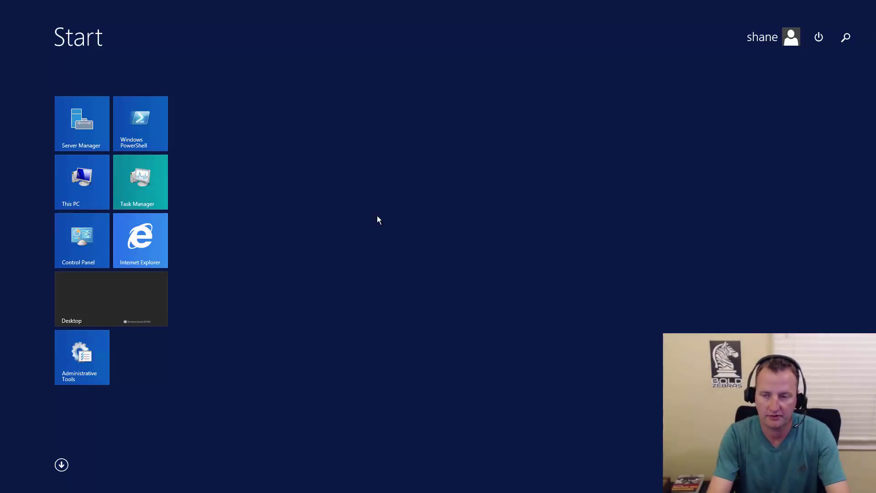
pyautogui.write('firewall with Advanced Security')
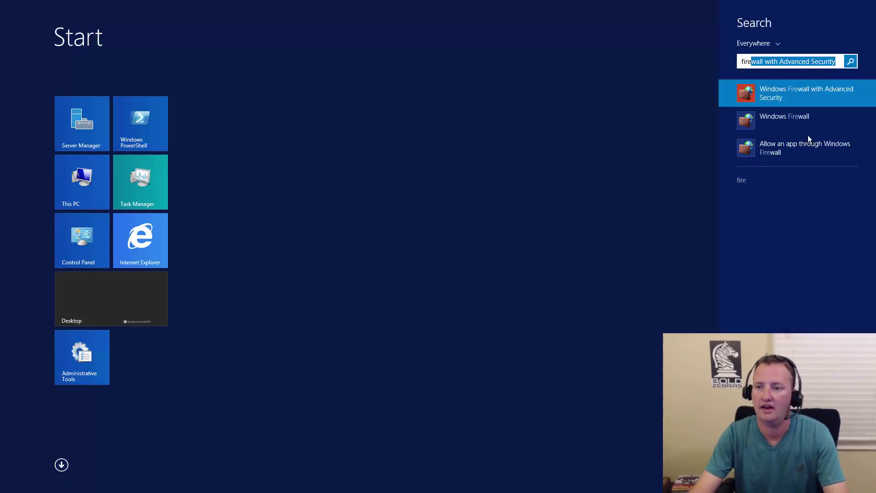
pyautogui.click(793, 92)
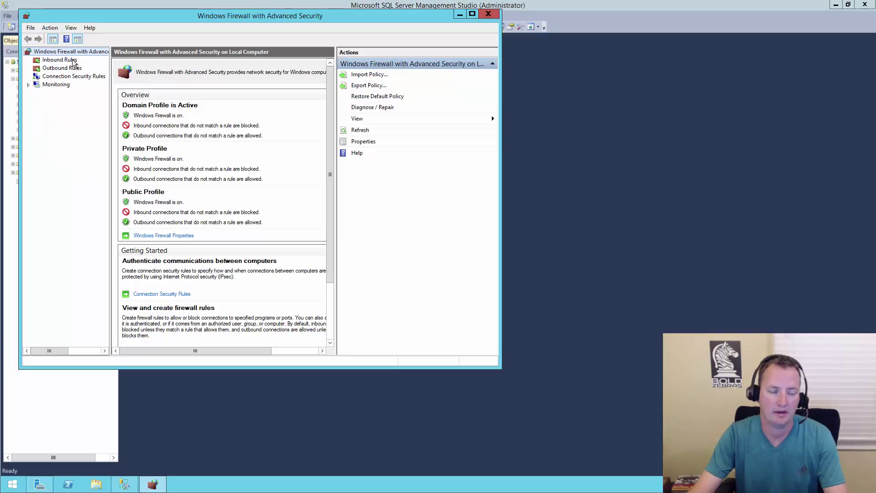
pyautogui.click(73, 62)
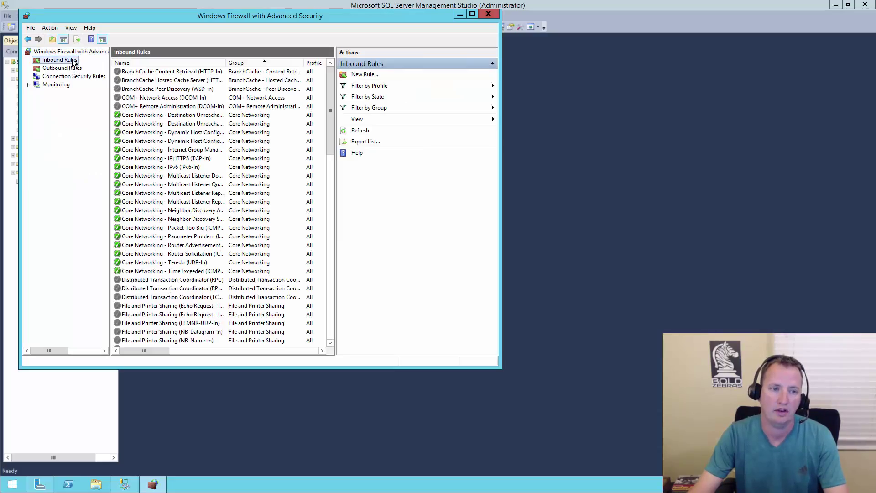
pyautogui.click(361, 74)
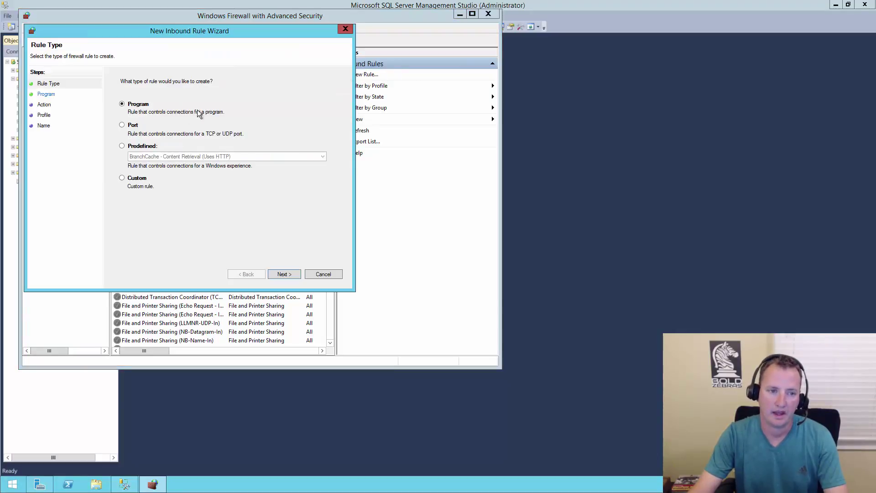
# Make it a port rule allowing port 1433 on all profiles, named 'SQL Port 1433'.
pyautogui.click(131, 132)
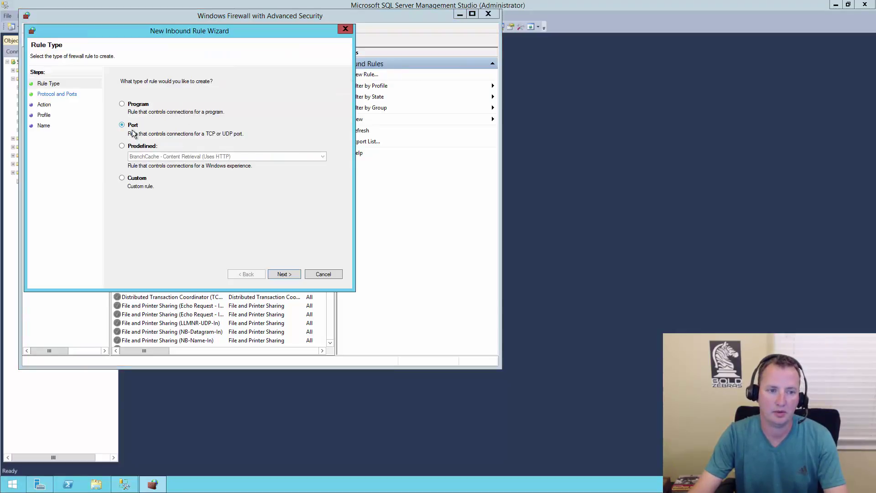
pyautogui.click(290, 275)
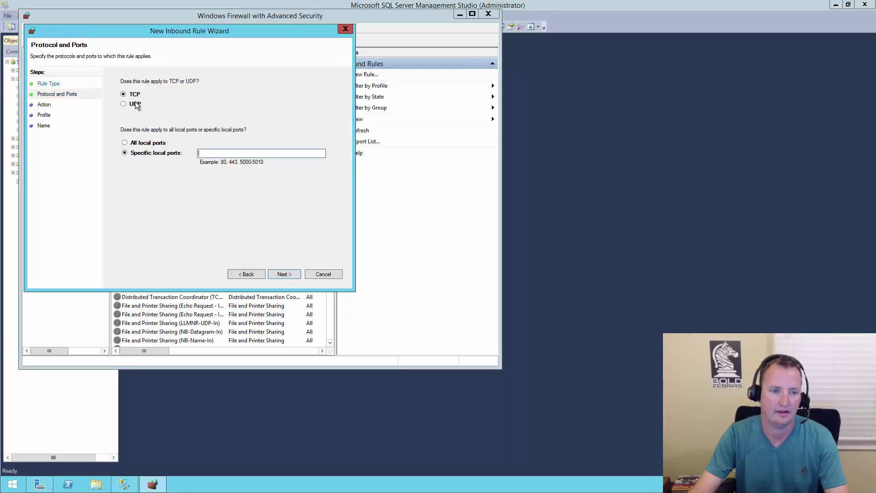
pyautogui.write('1433')
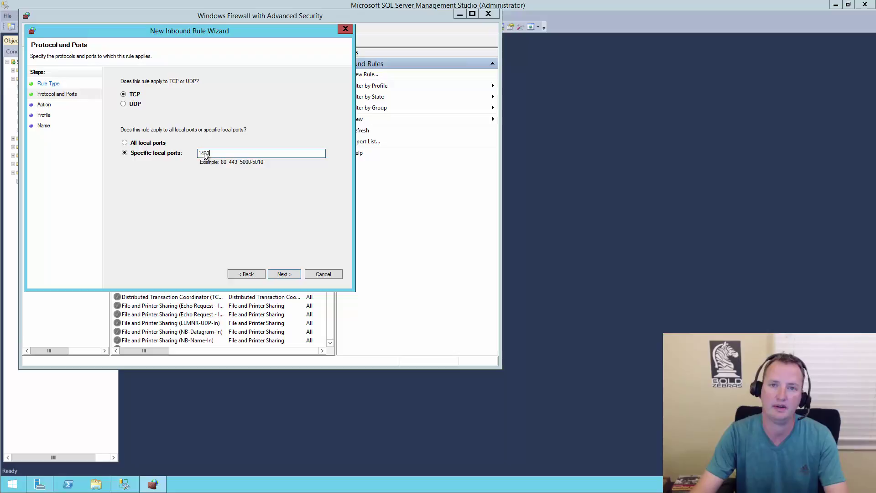
pyautogui.click(290, 276)
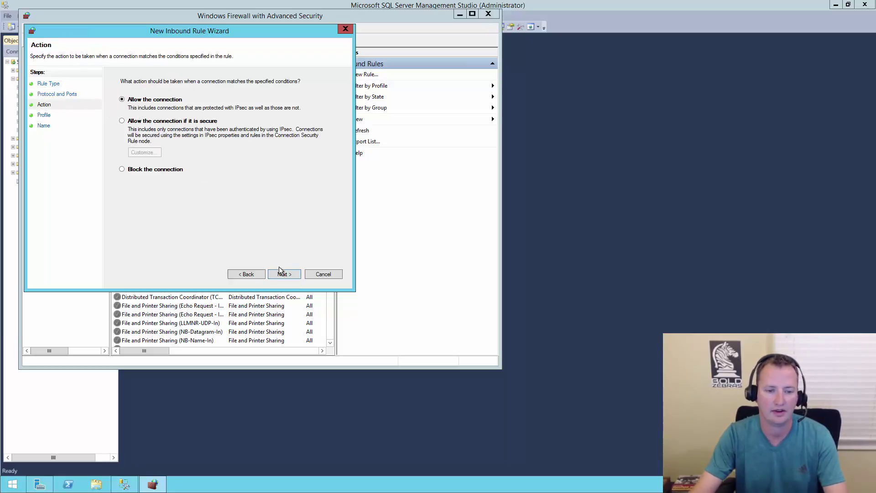
pyautogui.click(282, 276)
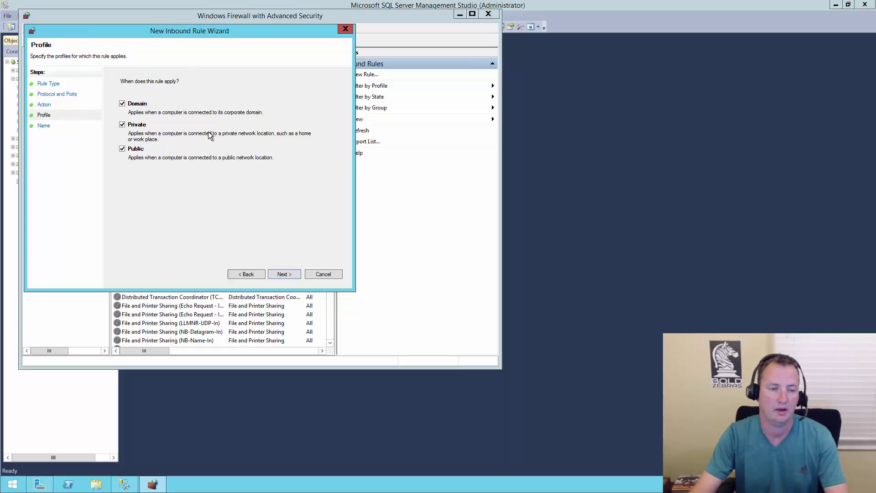
pyautogui.click(291, 275)
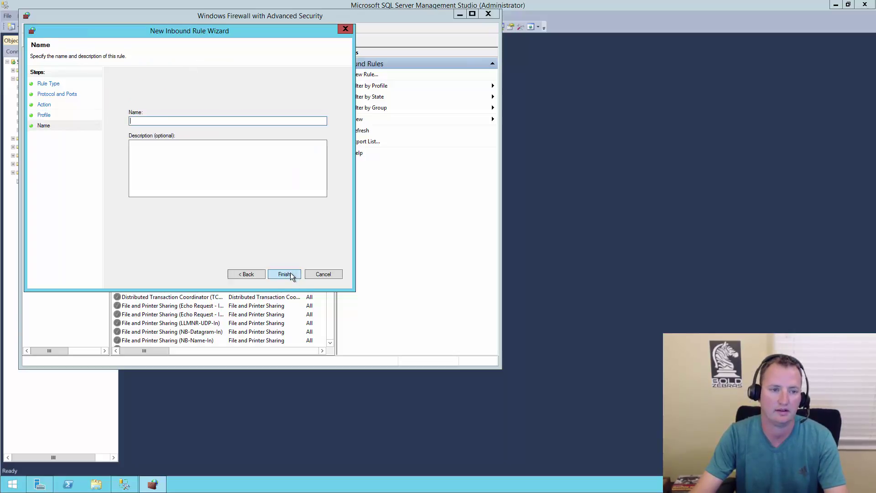
pyautogui.write('SQL Port 14')
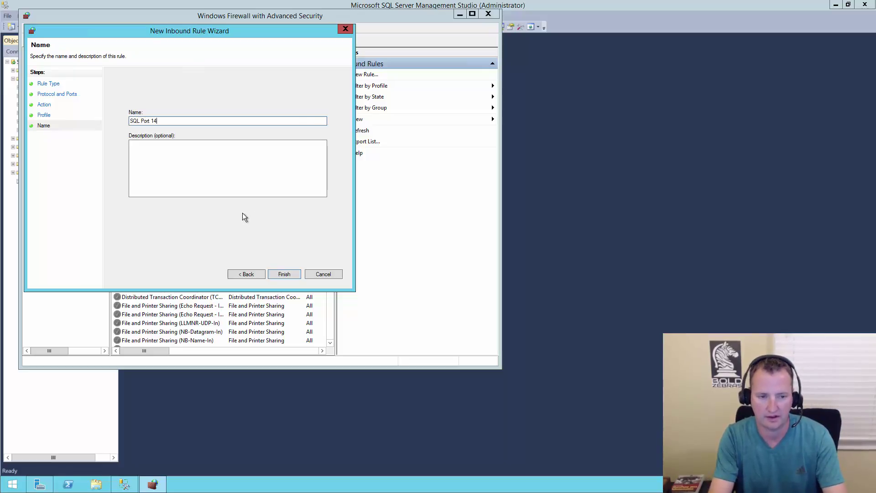
pyautogui.write('33')
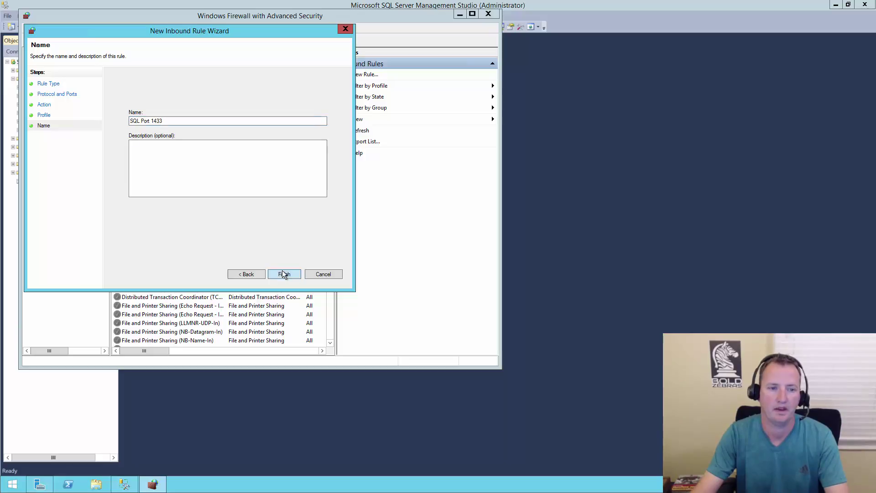
pyautogui.click(283, 273)
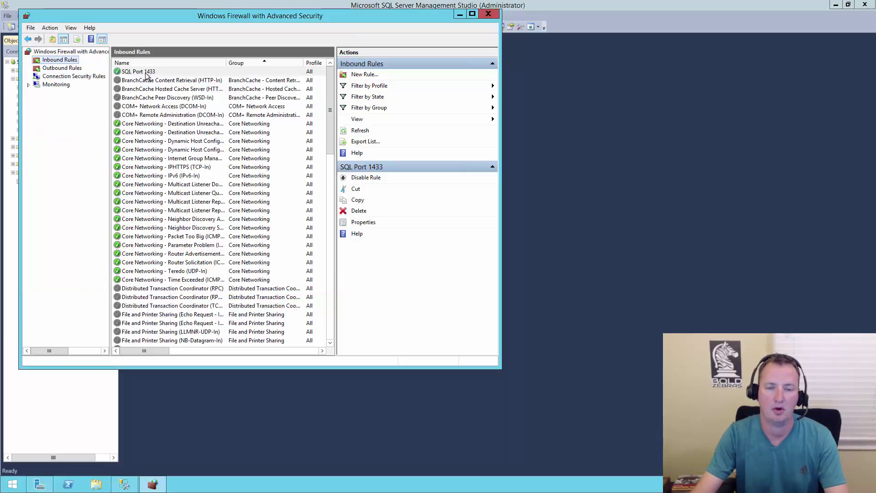
# Close the firewall console, minimize SQL1, and connect to SP1 using a contoso domain account's credentials.
pyautogui.click(488, 15)
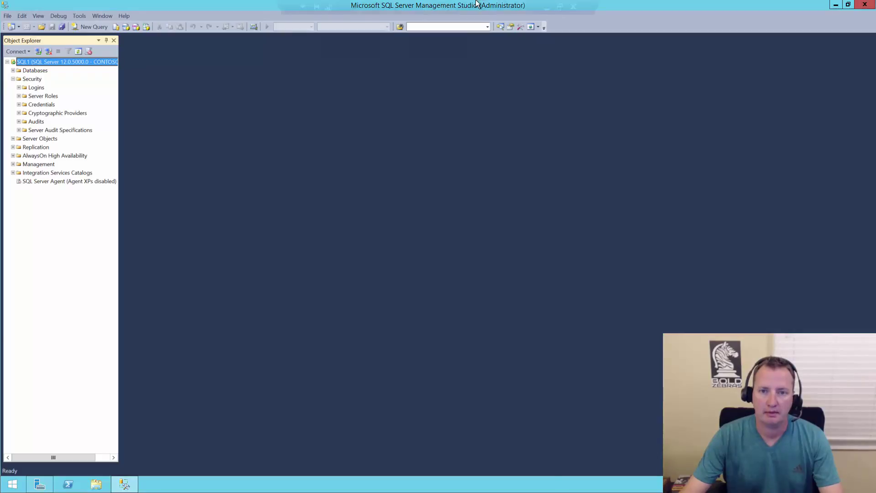
pyautogui.click(547, 8)
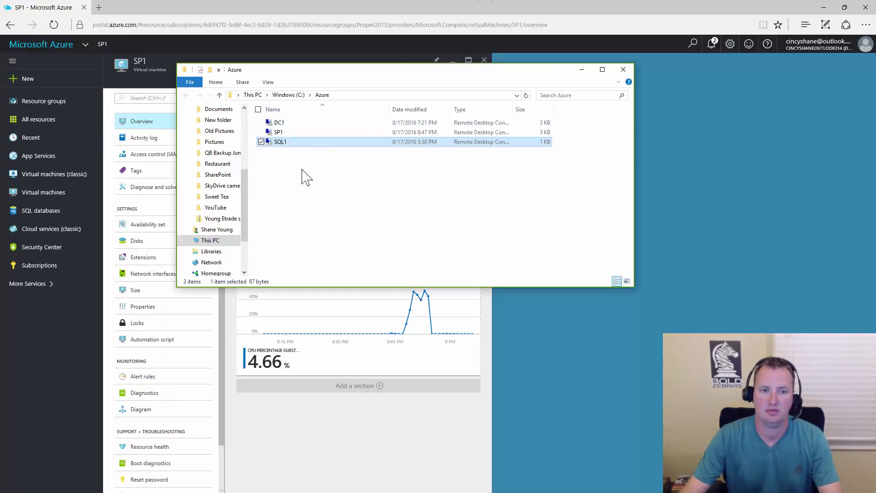
pyautogui.doubleClick(293, 133)
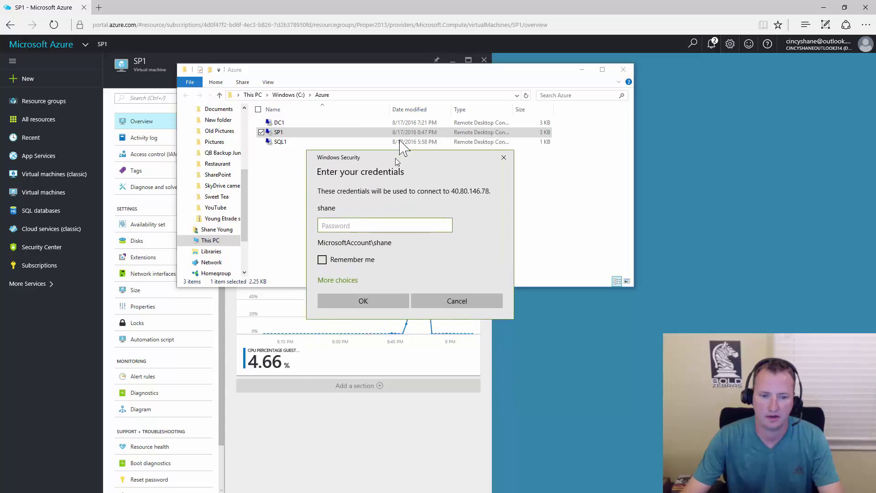
pyautogui.click(349, 258)
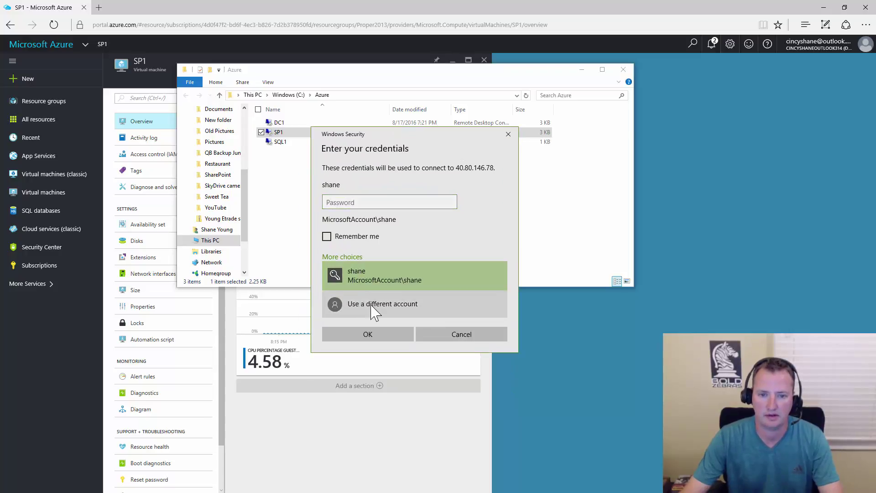
pyautogui.click(370, 308)
pyautogui.write('contoso\\shane')
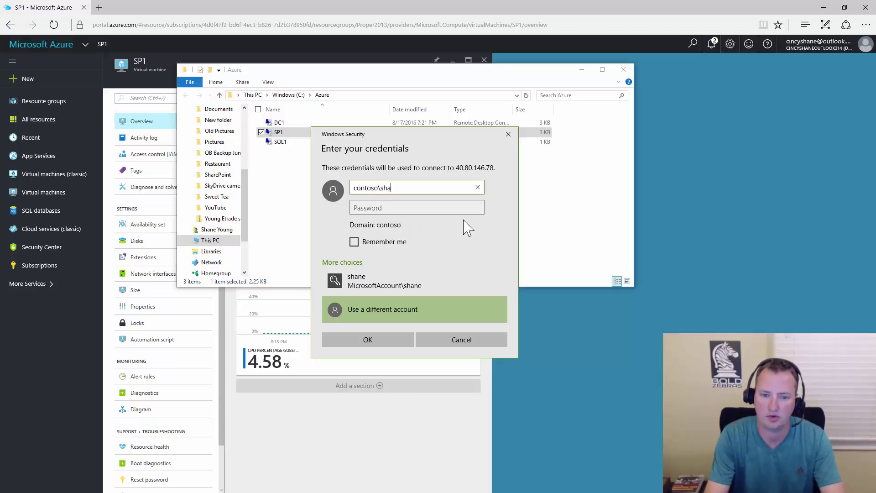
pyautogui.press('Tab')
pyautogui.write('•••••••••••••')
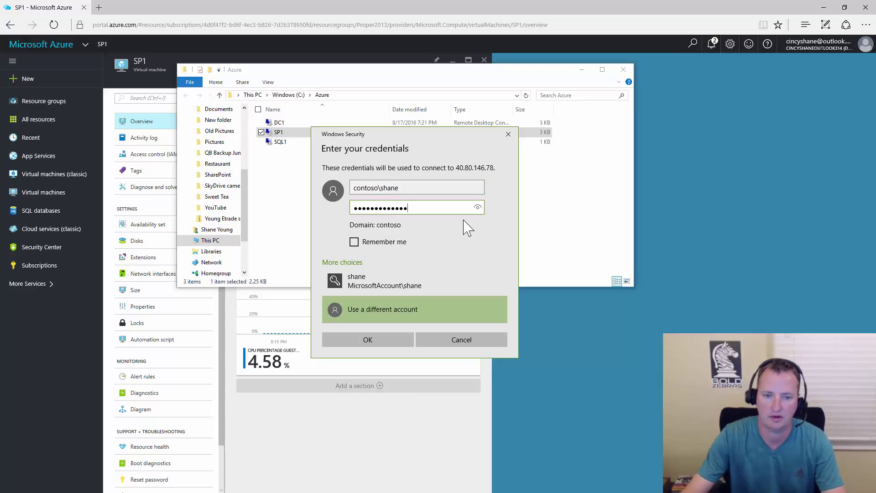
pyautogui.click(366, 339)
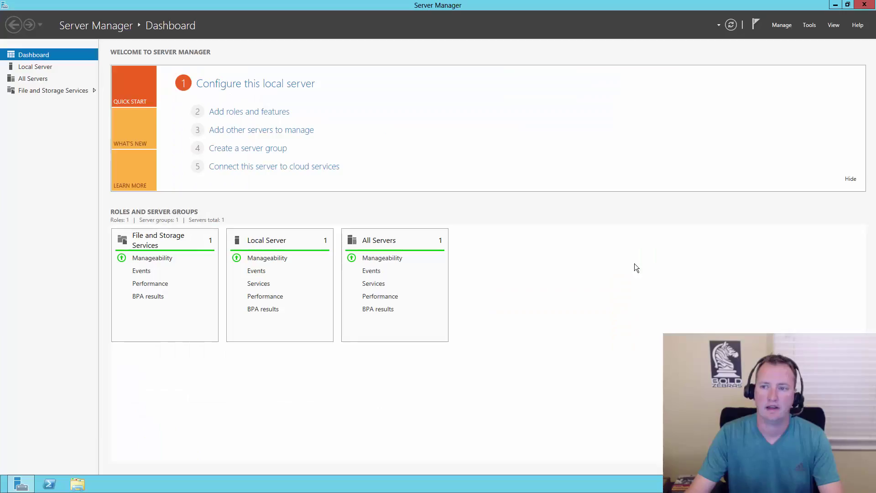
# In Computer Management, add sp_install to SP1's local Administrators group.
pyautogui.click(815, 25)
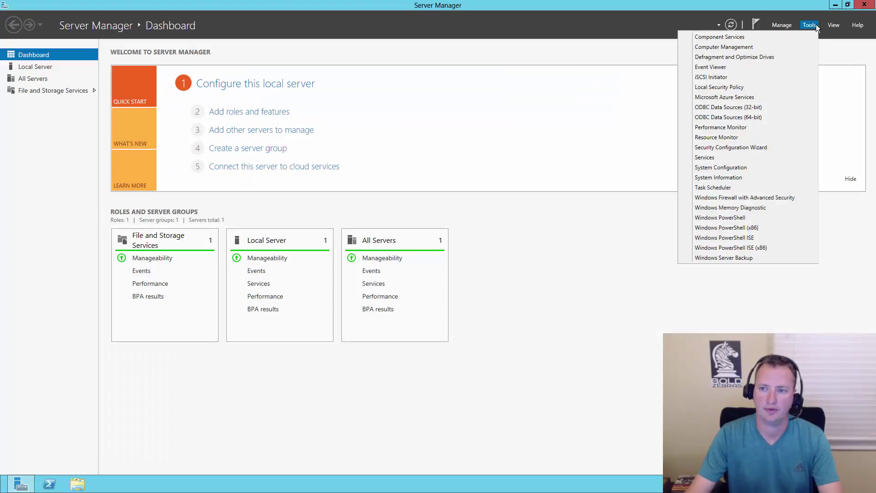
pyautogui.click(741, 48)
pyautogui.doubleClick(78, 94)
pyautogui.click(57, 109)
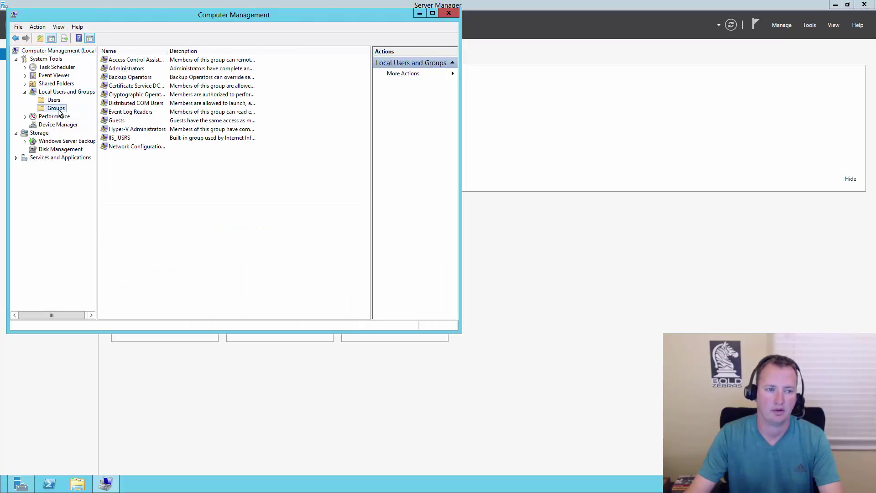
pyautogui.doubleClick(133, 70)
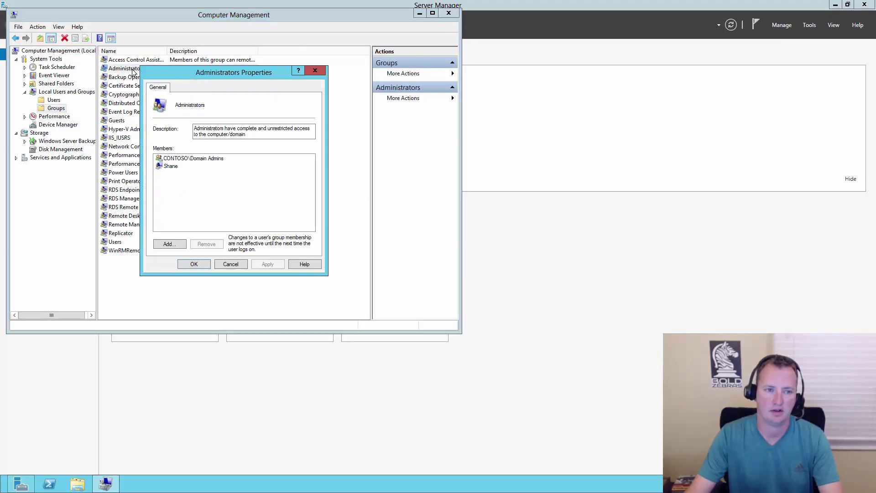
pyautogui.click(167, 244)
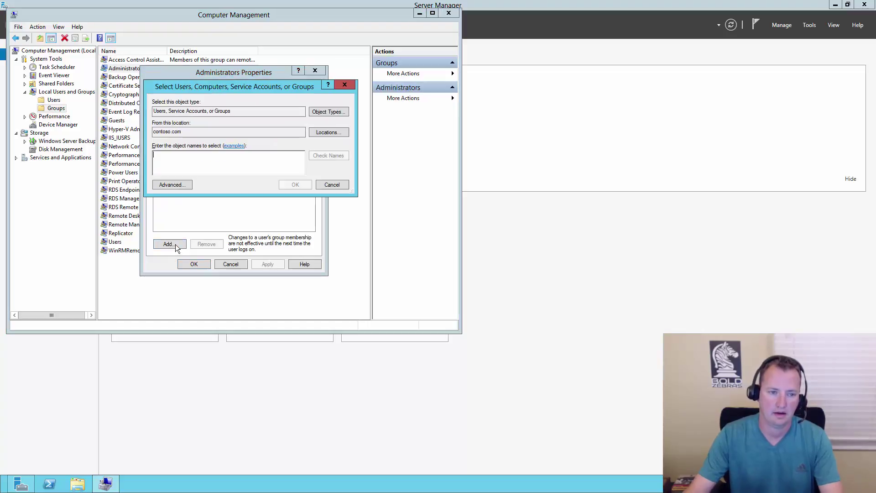
pyautogui.write('sp_install')
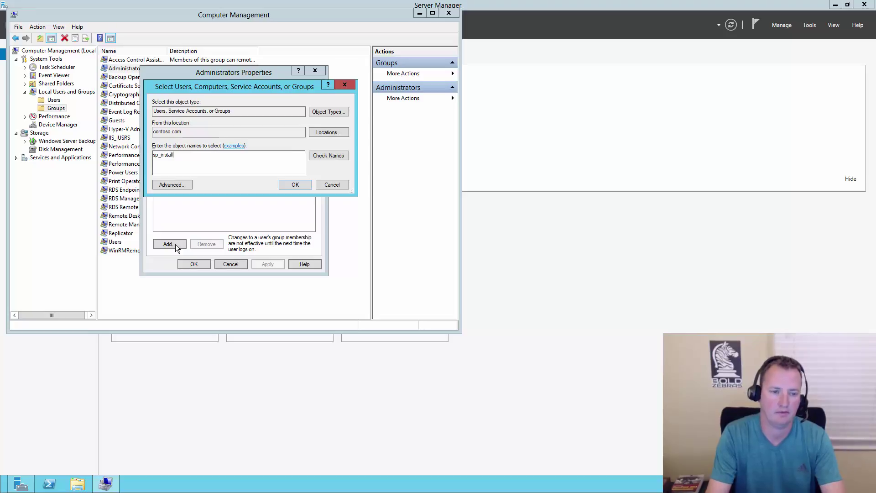
pyautogui.press('Return')
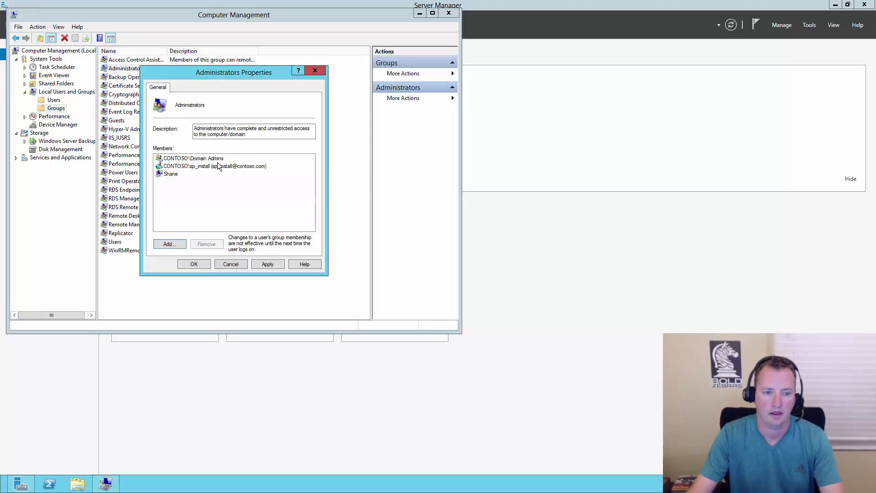
pyautogui.click(269, 262)
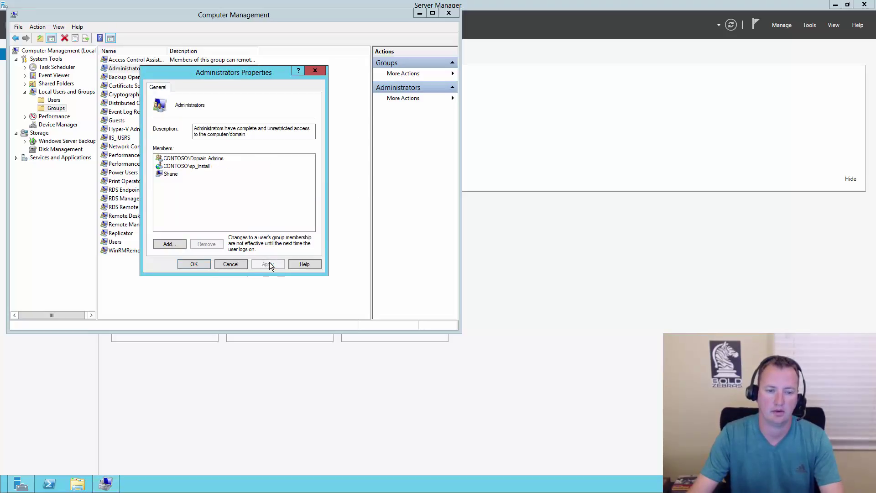
pyautogui.click(193, 265)
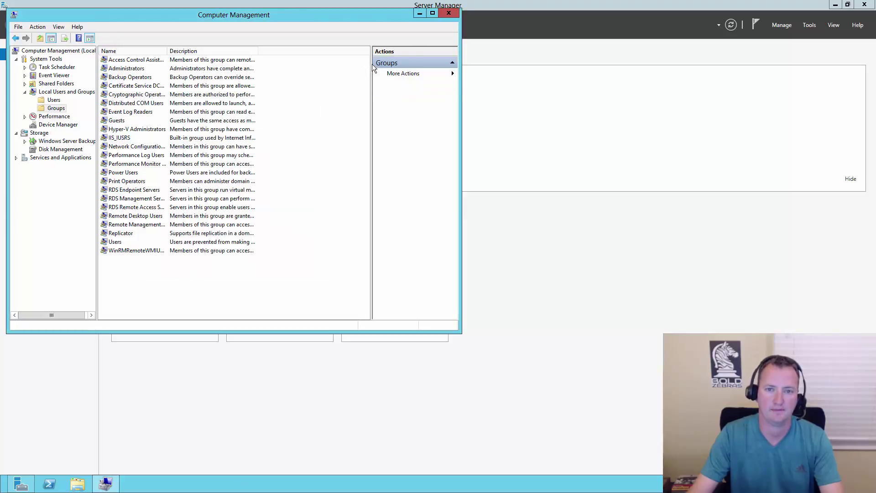
# Close Computer Management and Server Manager, then bring up the remote server's settings pane.
pyautogui.click(449, 14)
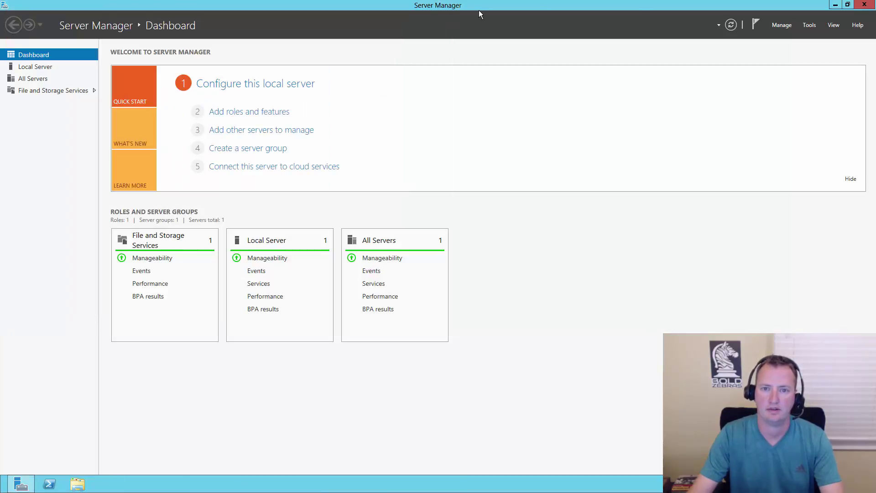
pyautogui.click(865, 5)
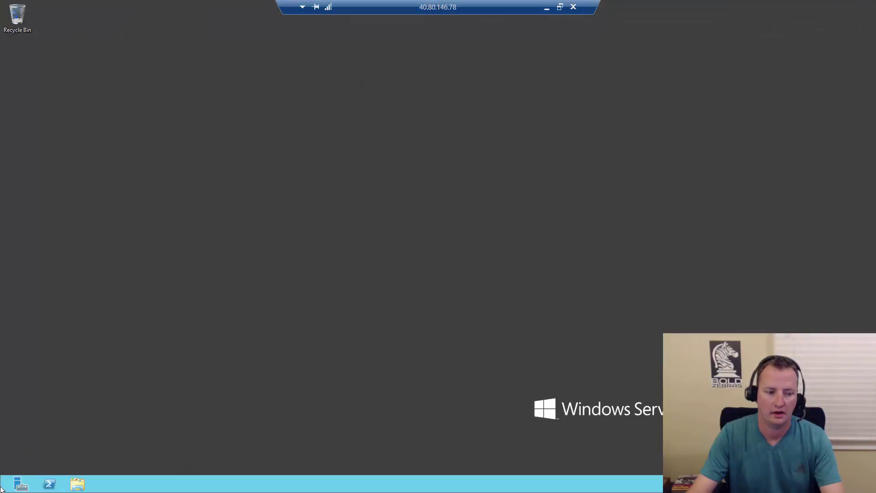
pyautogui.moveTo(875, 492)
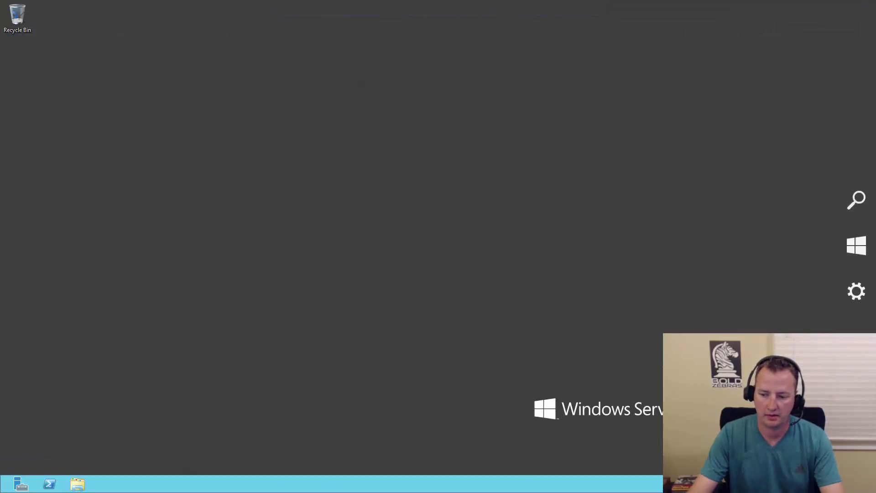
pyautogui.click(857, 294)
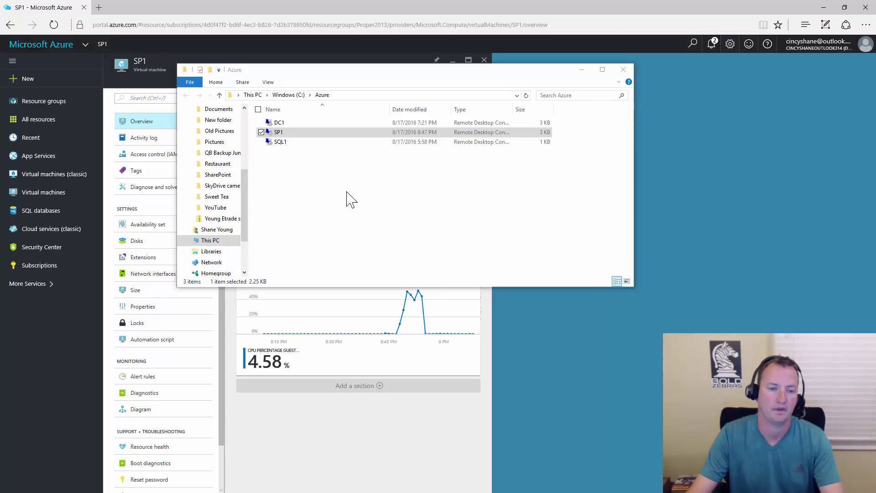
# Reconnect to SP1 as contoso\sp_install, entering the account password and remembering the credentials.
pyautogui.click(291, 162)
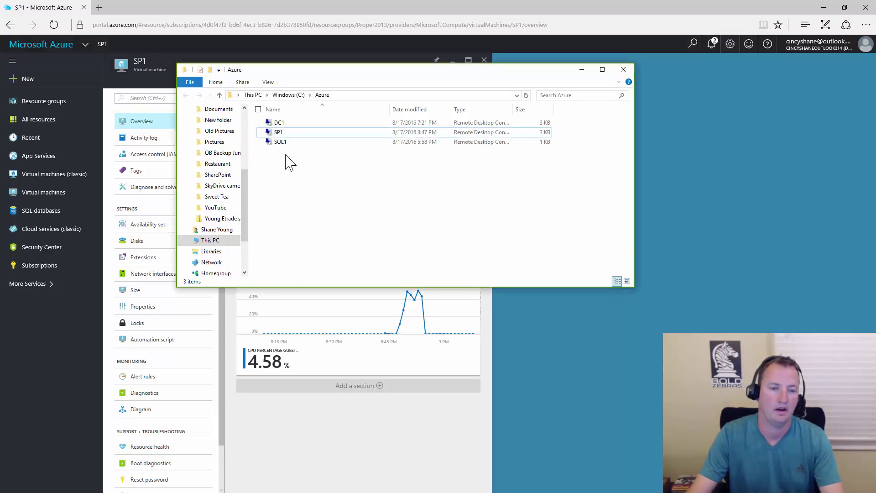
pyautogui.doubleClick(296, 134)
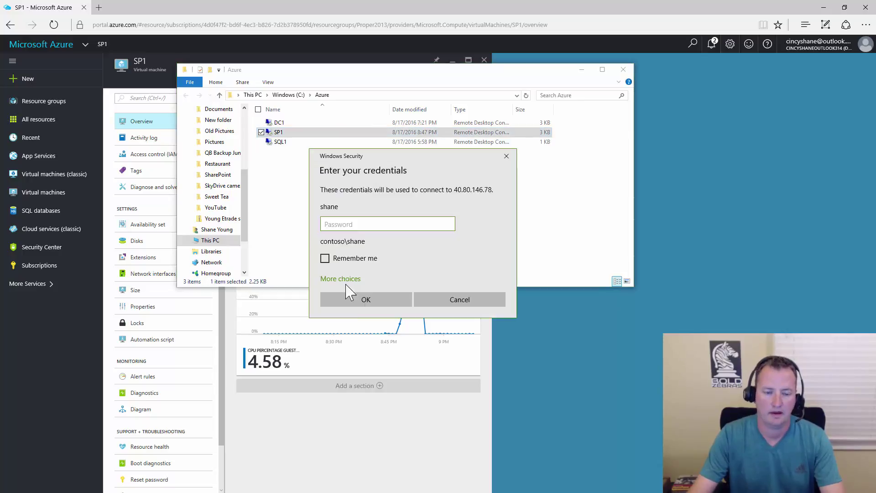
pyautogui.click(354, 279)
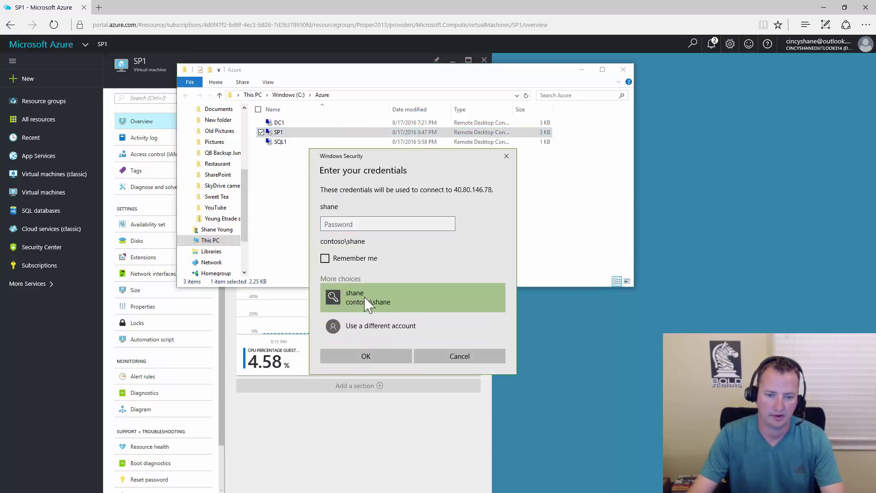
pyautogui.click(386, 327)
pyautogui.write('co')
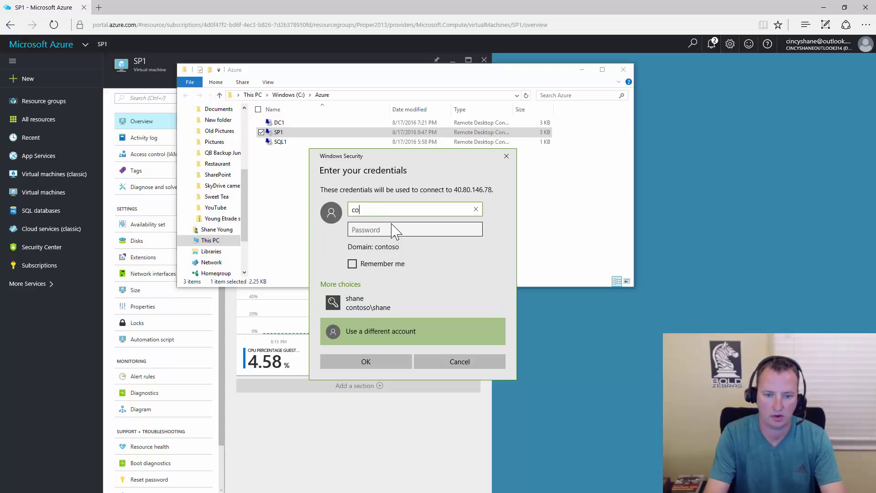
pyautogui.write('ntoso\\')
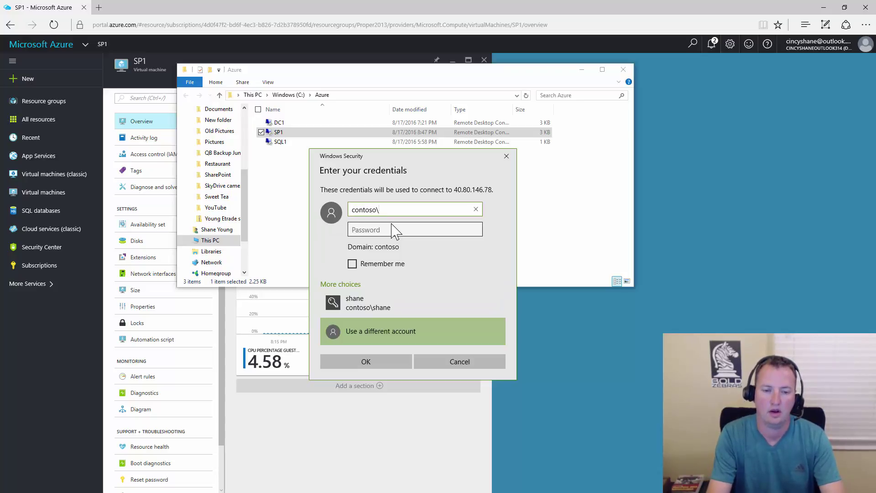
pyautogui.write('sp_install')
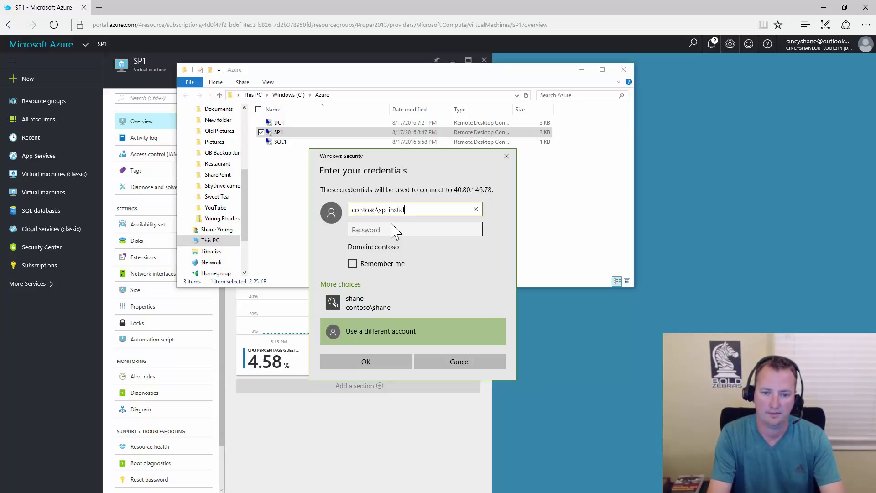
pyautogui.press('Tab')
pyautogui.write('*************')
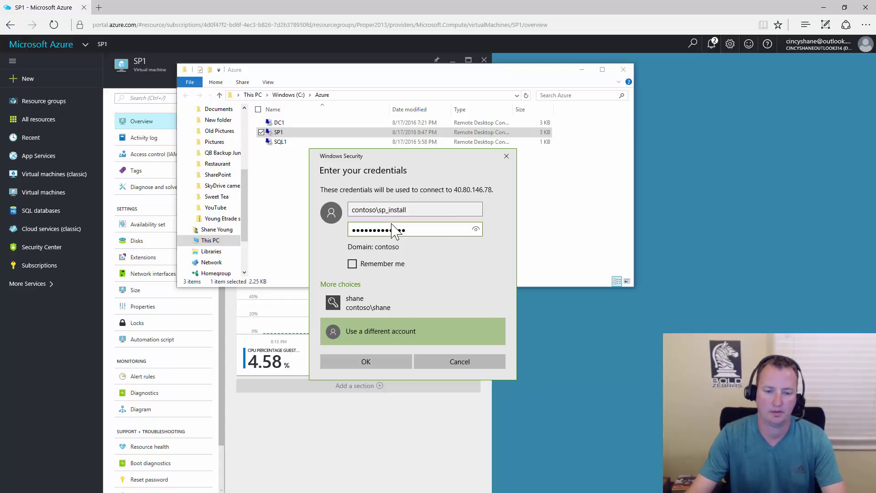
pyautogui.click(381, 266)
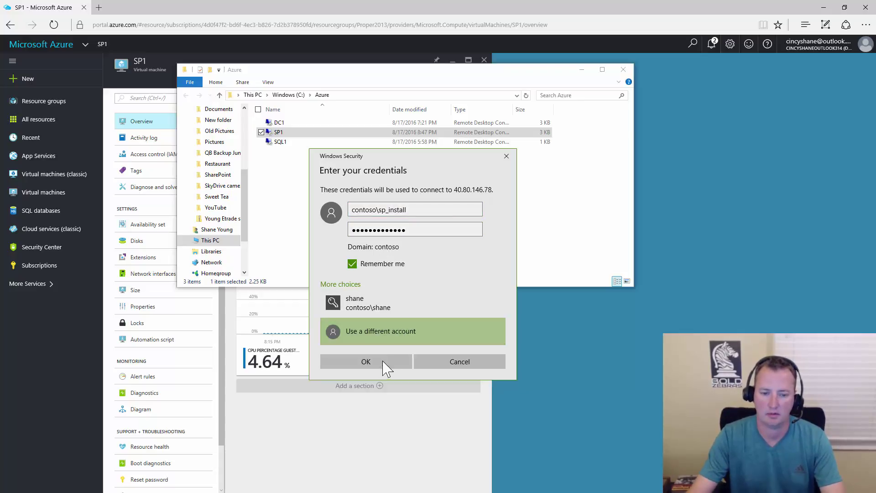
pyautogui.click(365, 361)
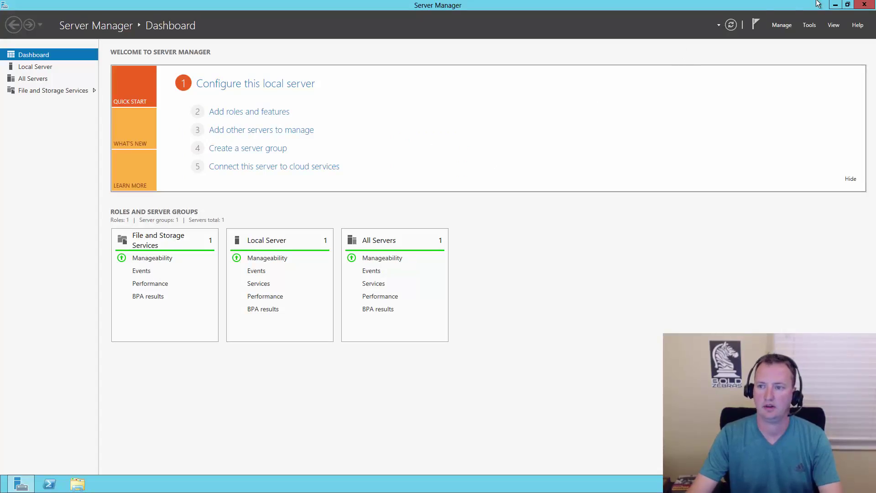
# Close Server Manager and launch Internet Explorer with recommended security and compatibility settings.
pyautogui.click(864, 6)
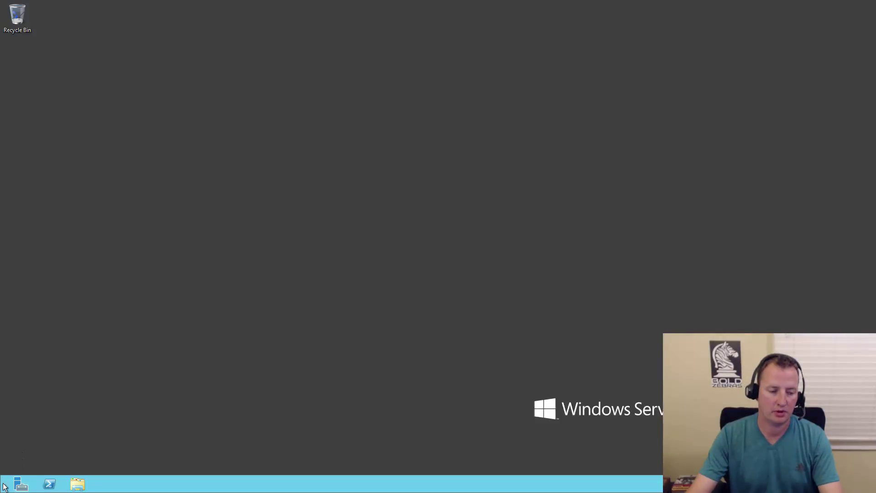
pyautogui.click(12, 488)
pyautogui.click(147, 232)
pyautogui.click(234, 143)
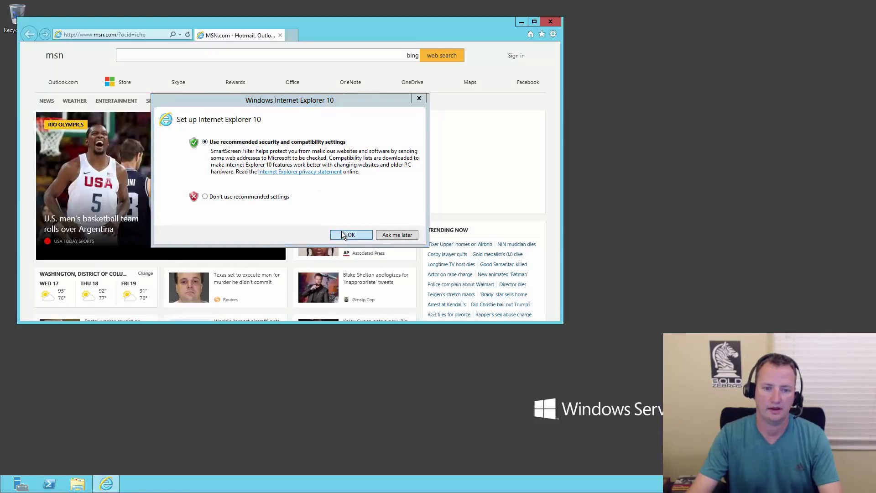
# Finish IE setup, then set File download to Enable in the Internet zone's custom security level.
pyautogui.click(350, 234)
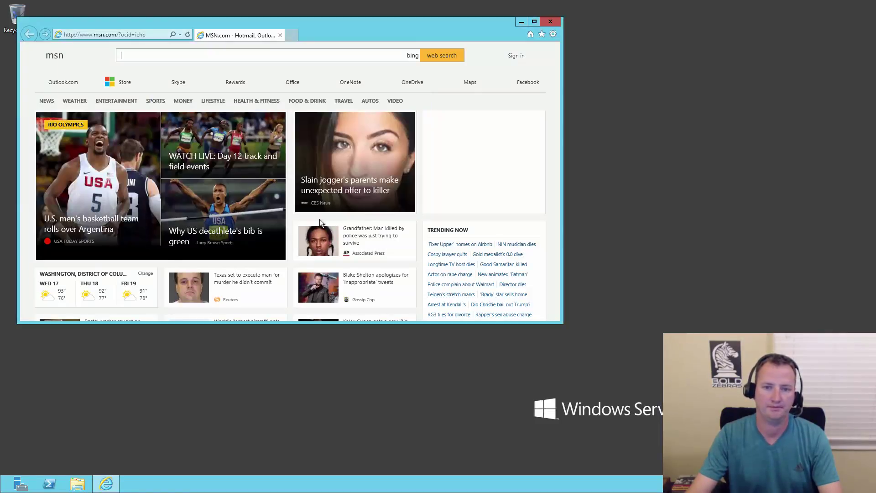
pyautogui.click(554, 35)
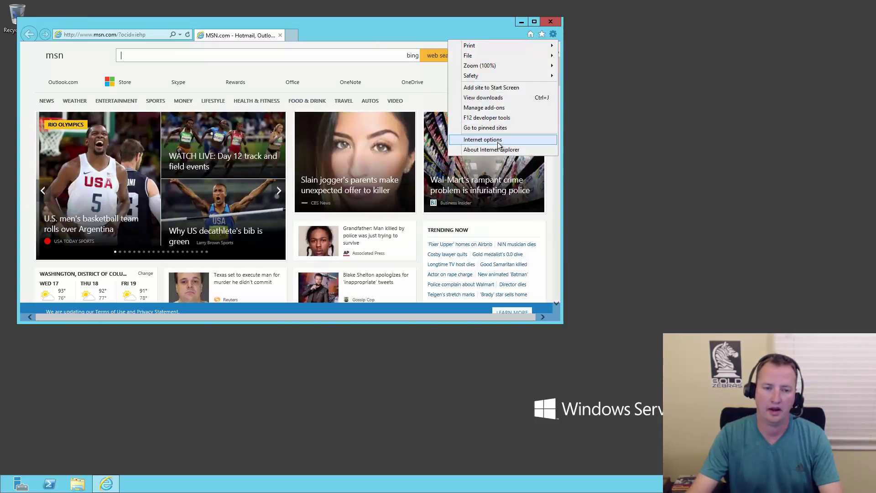
pyautogui.click(499, 145)
pyautogui.click(64, 47)
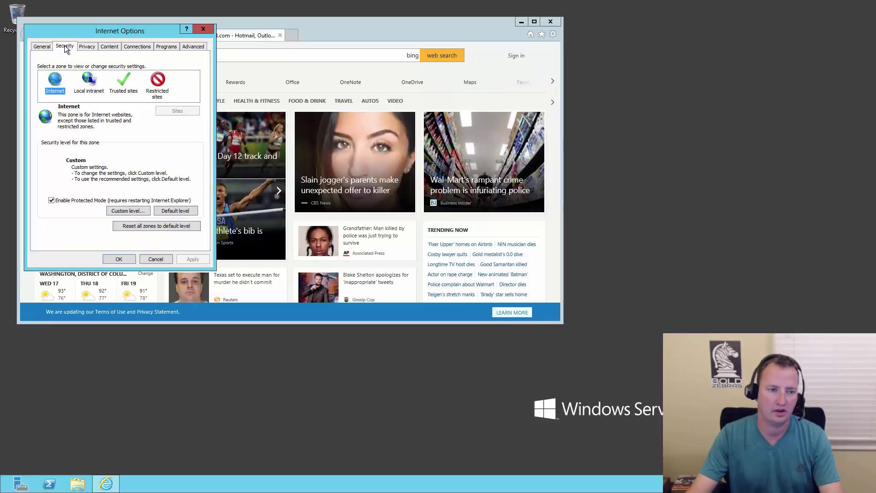
pyautogui.click(133, 211)
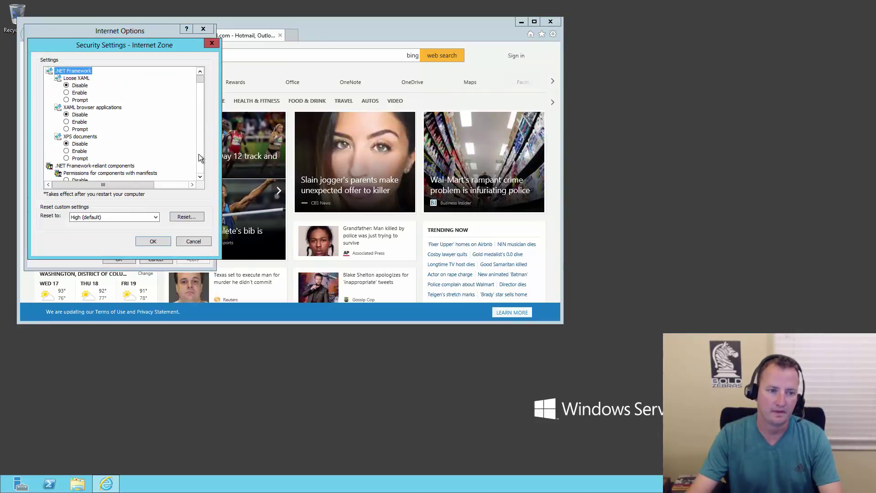
pyautogui.scroll(-10, 198, 157)
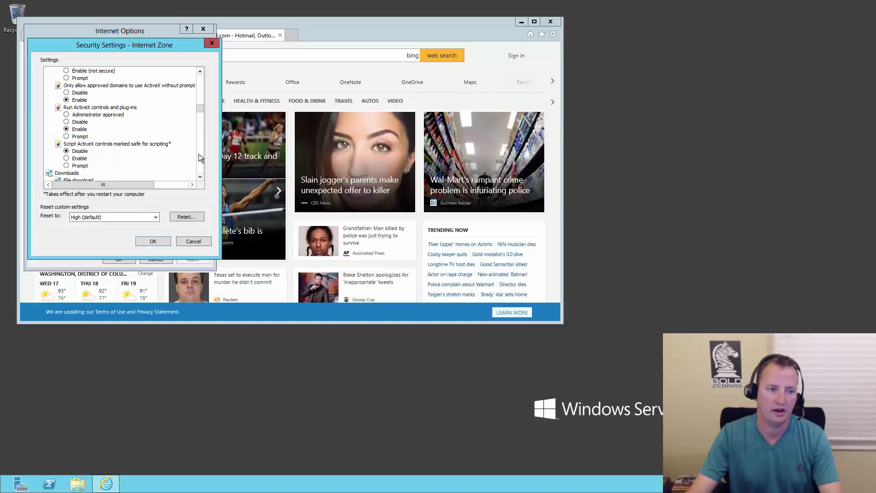
pyautogui.scroll(-5, 200, 157)
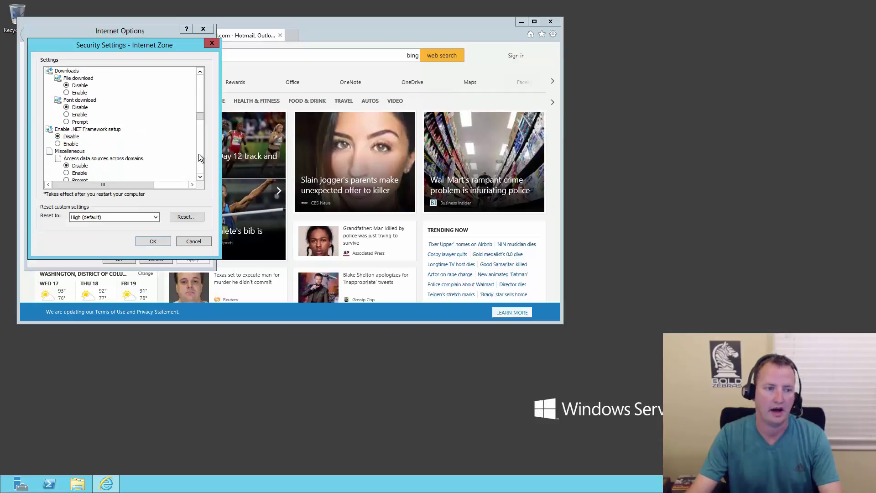
pyautogui.click(67, 93)
pyautogui.click(137, 242)
pyautogui.click(412, 251)
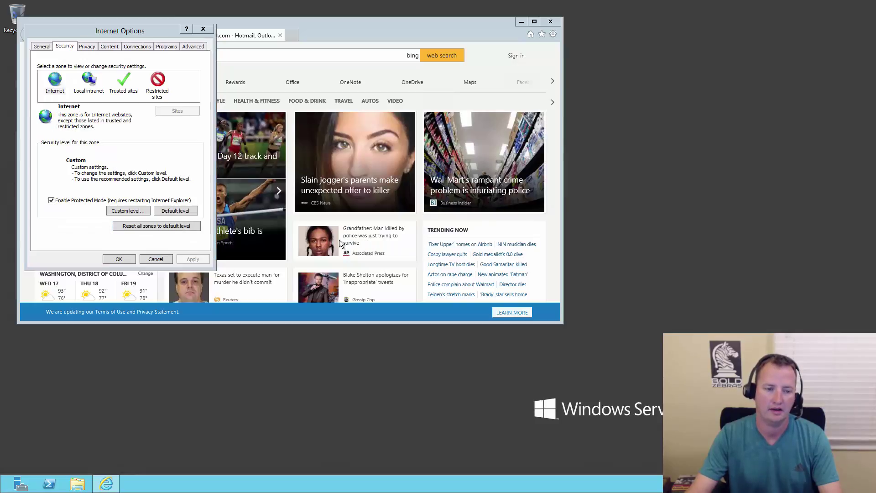
pyautogui.click(118, 259)
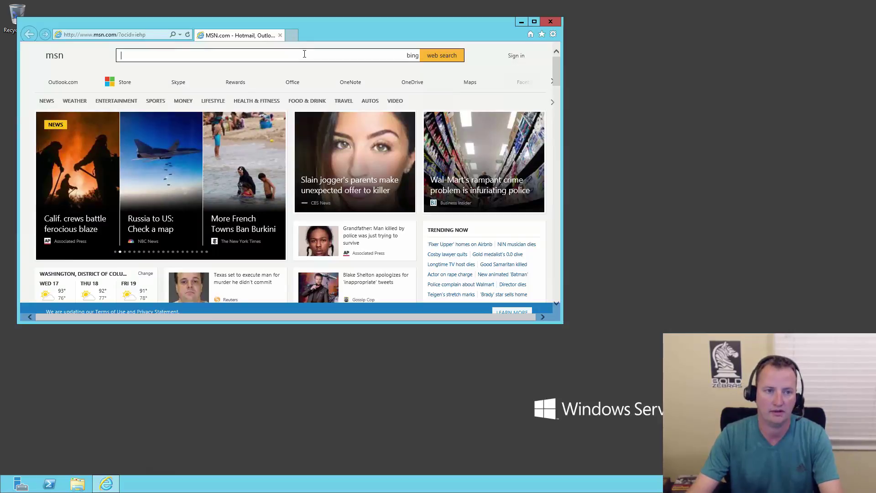
# Search Bing for technet evaluation center, open it, close the MSN tab and maximize the browser.
pyautogui.click(304, 54)
pyautogui.write('technet eval')
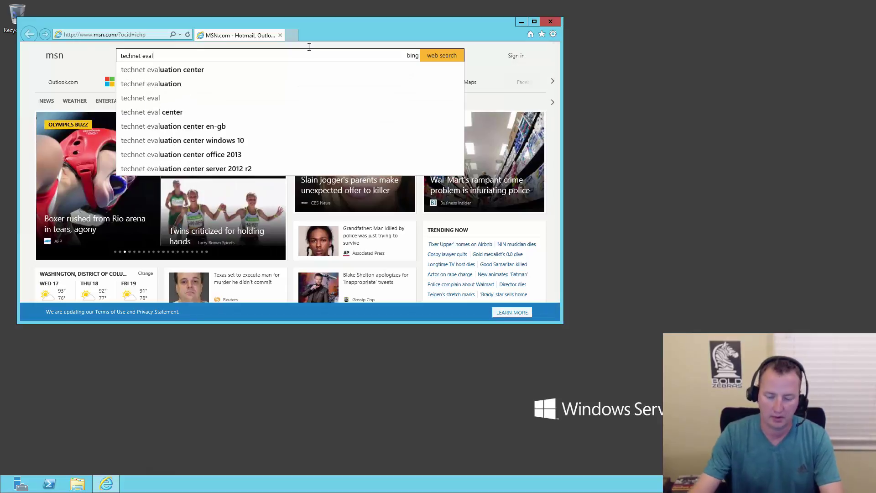
pyautogui.click(189, 75)
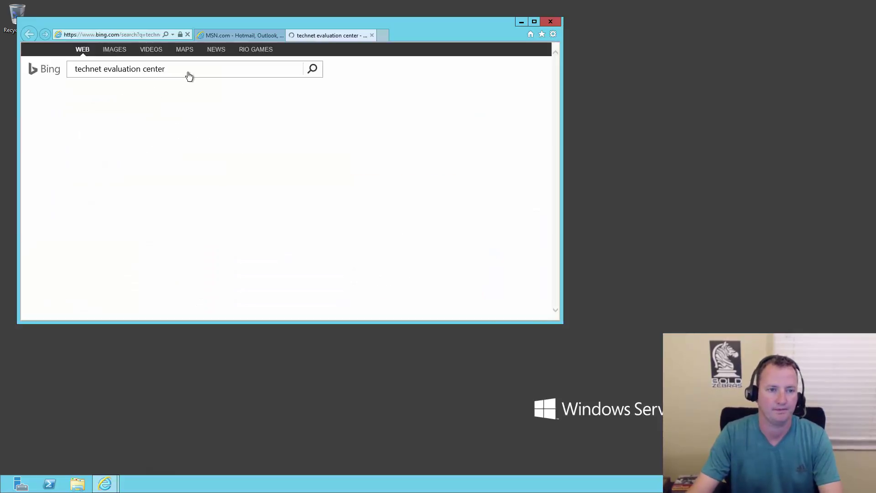
pyautogui.click(162, 110)
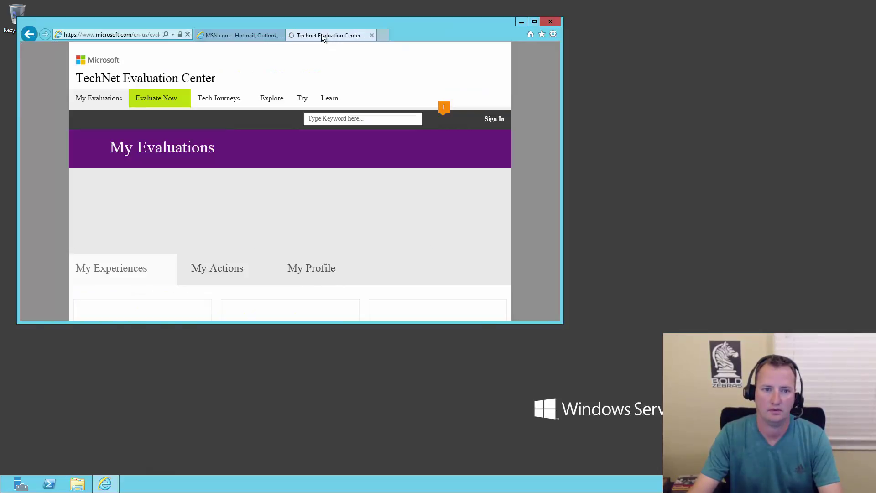
pyautogui.click(281, 35)
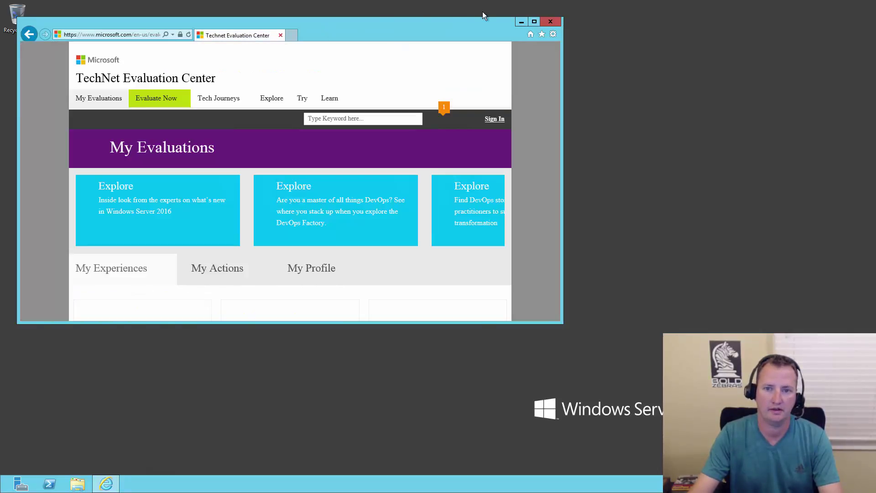
pyautogui.click(534, 22)
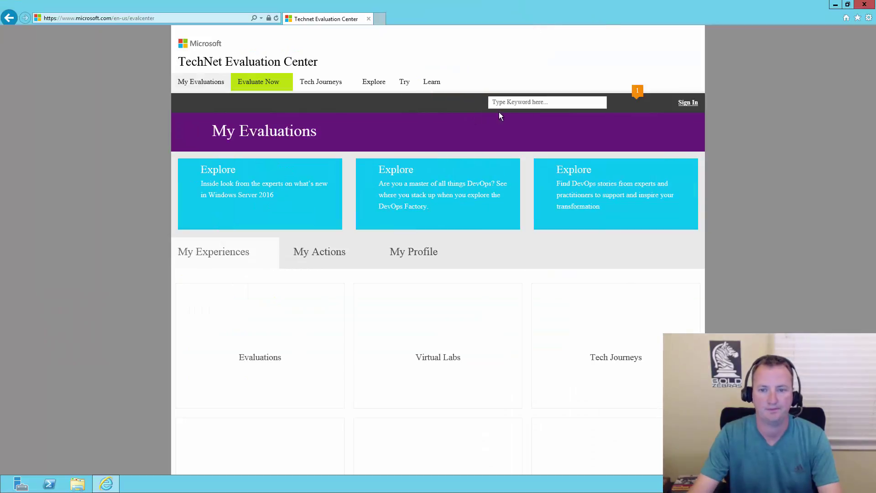
# Search the evaluation center for 'sharepoint 2013' and open the SharePoint Server 2013 evaluation.
pyautogui.click(517, 100)
pyautogui.write('s')
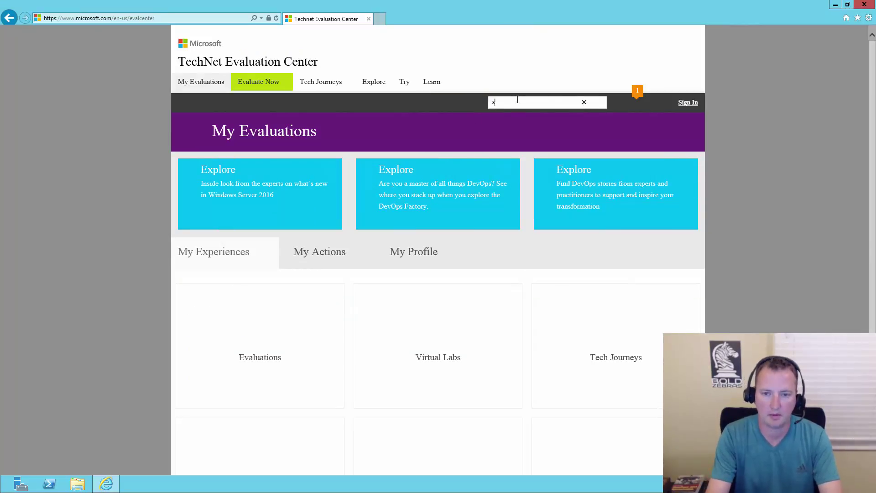
pyautogui.write('harepoint 2013')
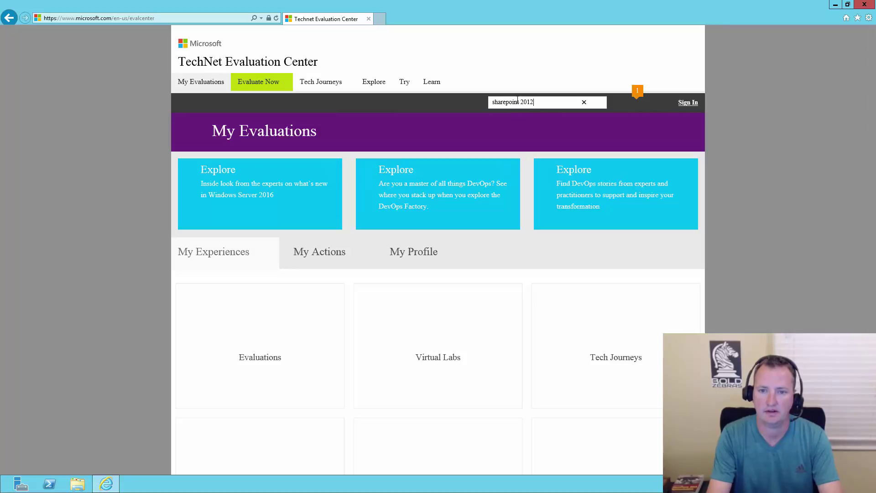
pyautogui.press('Return')
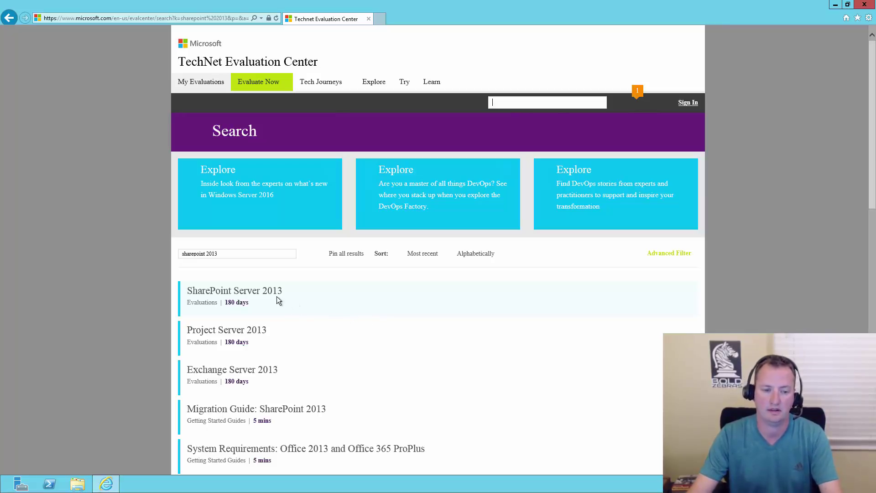
pyautogui.click(265, 291)
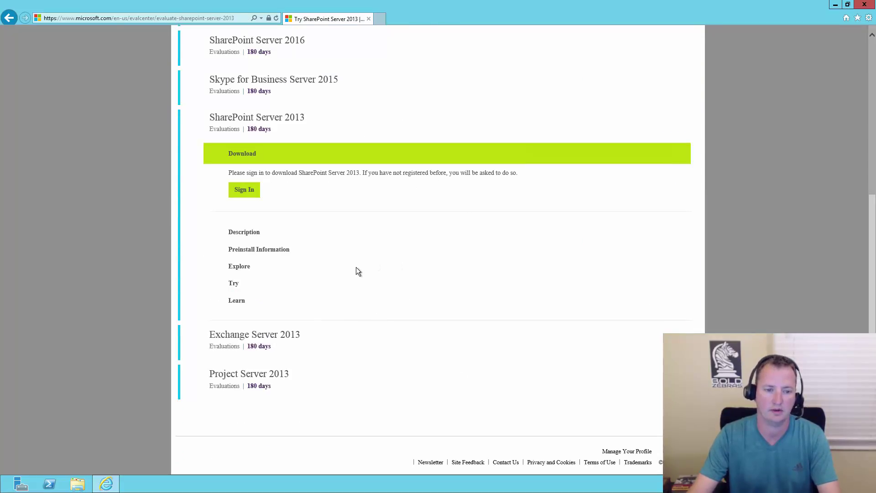
# Save SharePointServer_x64_en-us.img into a new C:\install folder, then expand and select the product key.
pyautogui.click(249, 192)
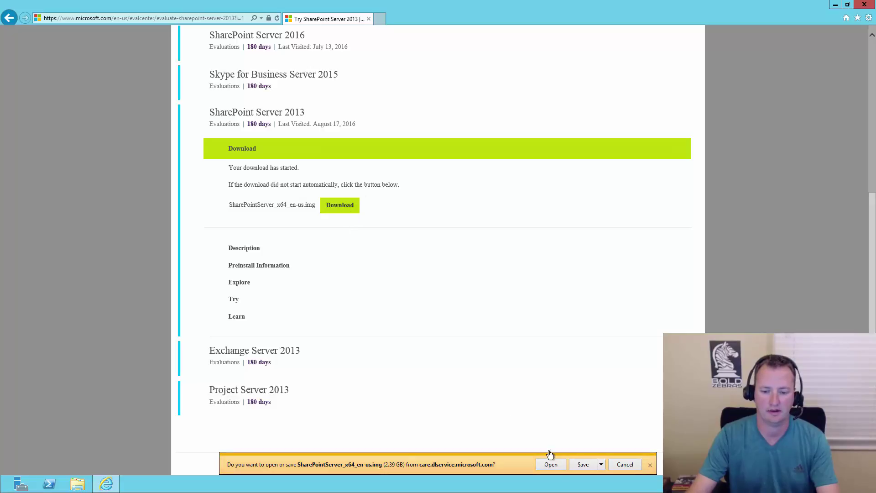
pyautogui.click(601, 464)
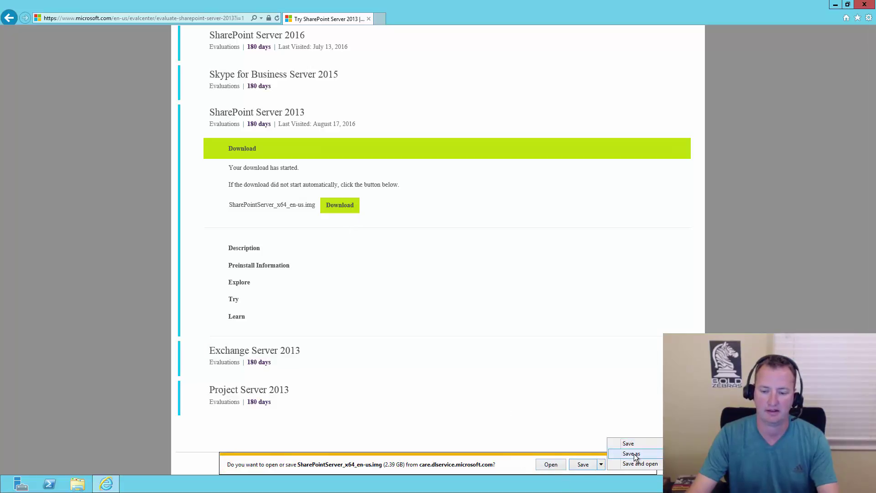
pyautogui.click(636, 456)
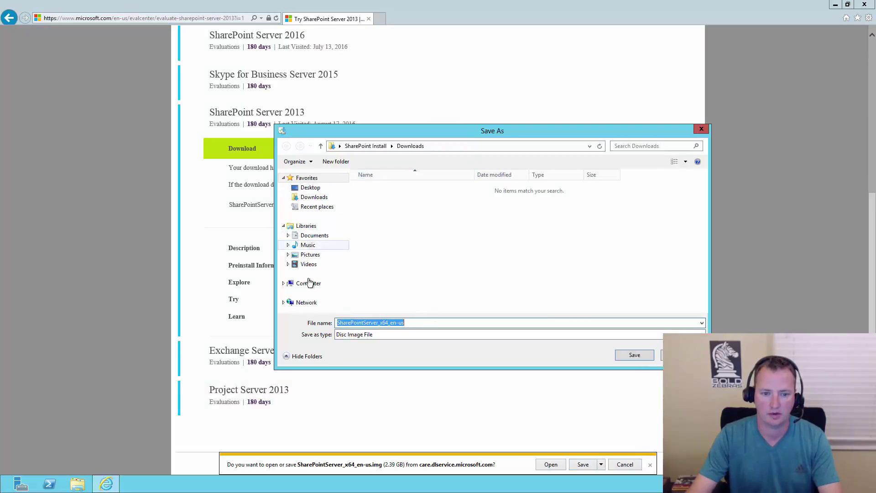
pyautogui.click(308, 284)
pyautogui.doubleClick(395, 202)
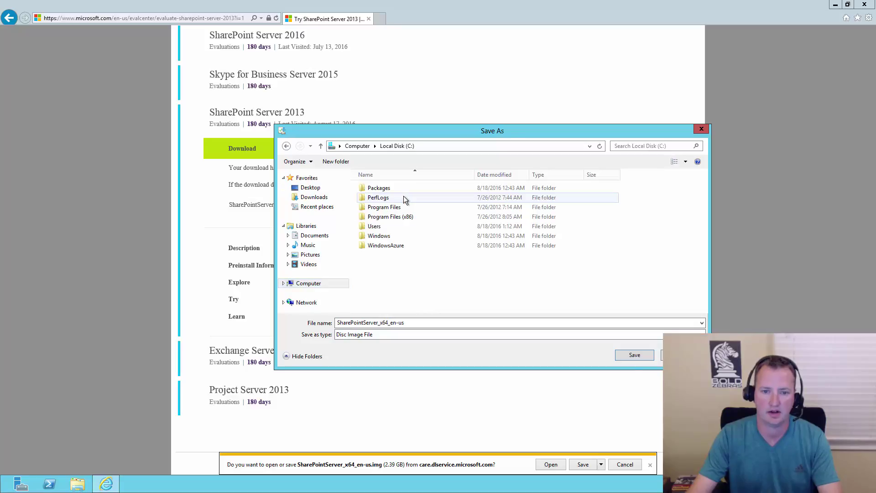
pyautogui.click(336, 161)
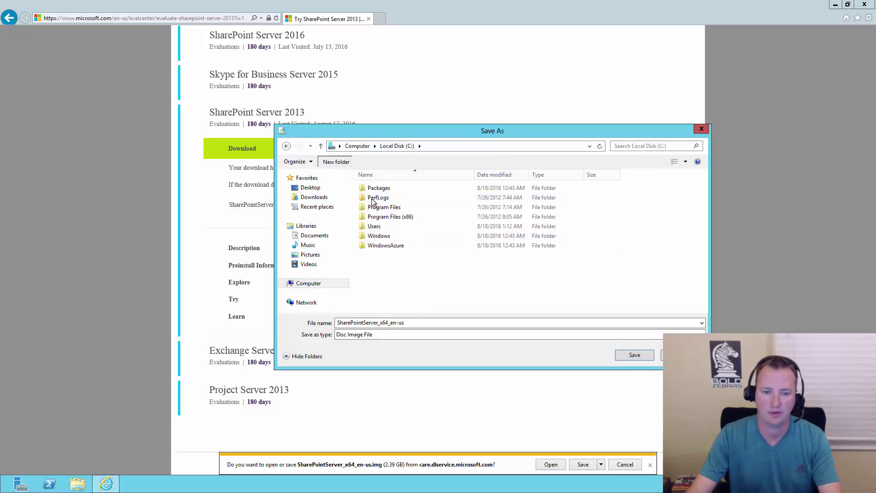
pyautogui.write('install')
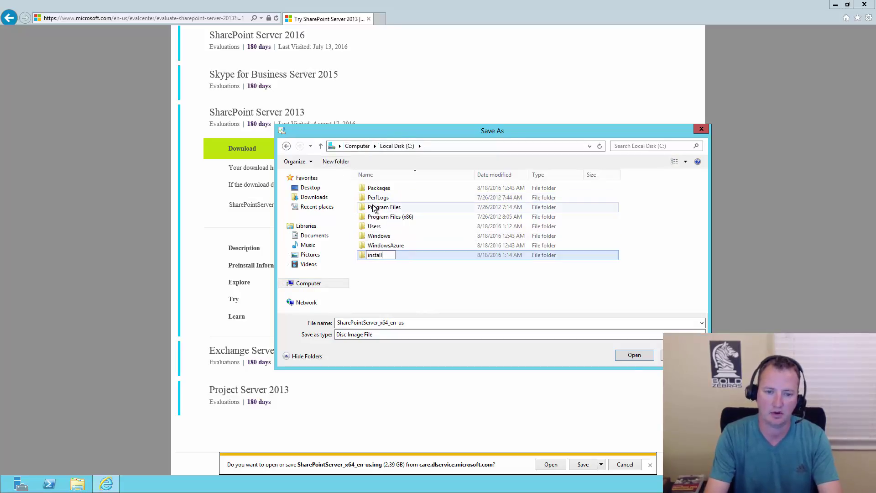
pyautogui.press('Return')
pyautogui.press('Return')
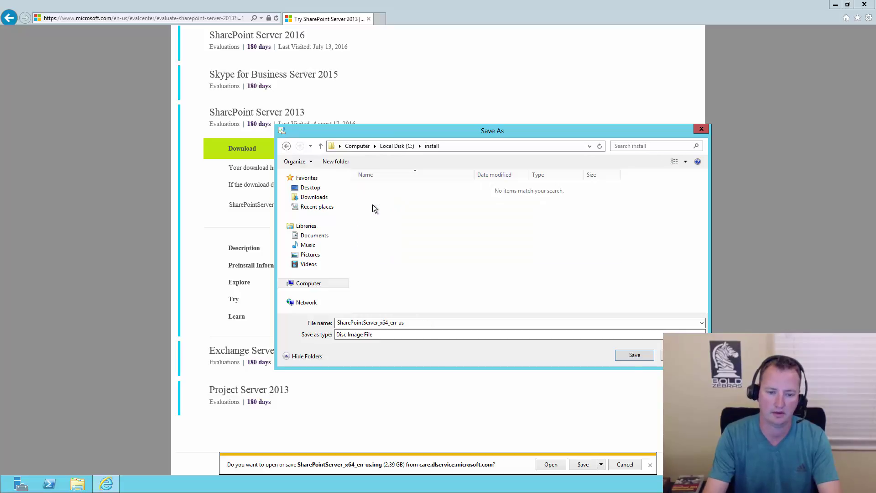
pyautogui.click(634, 354)
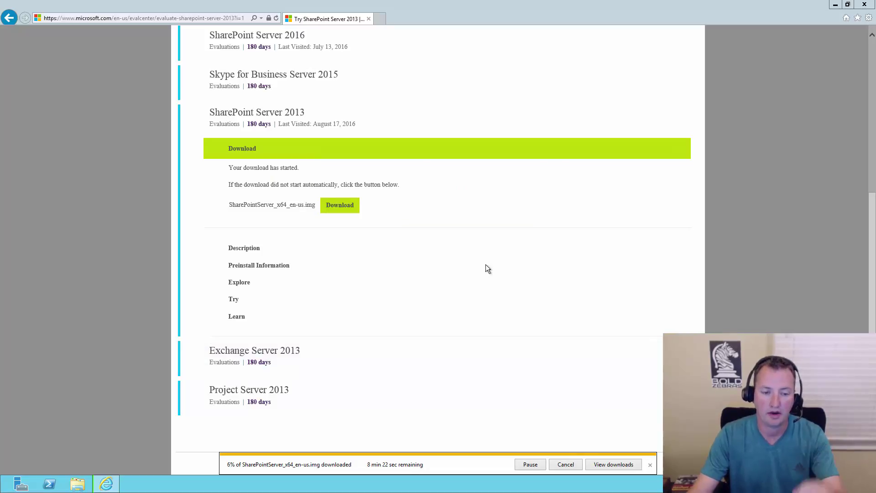
pyautogui.click(267, 266)
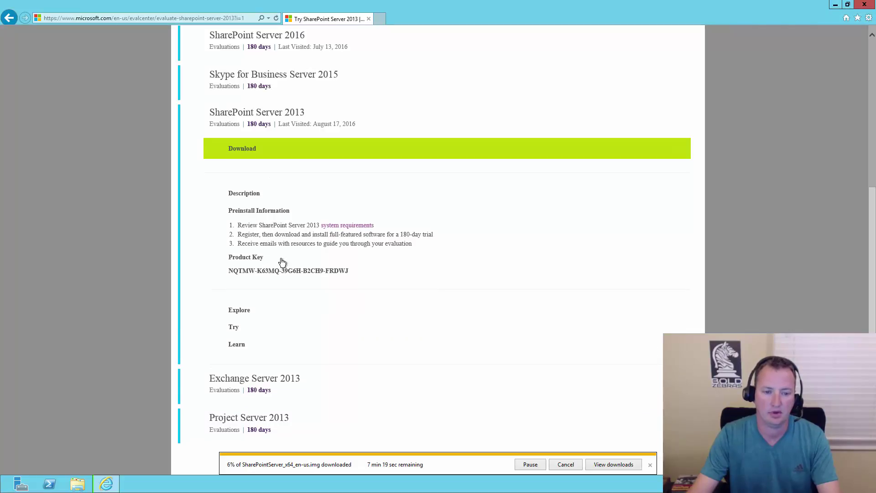
pyautogui.moveTo(229, 271)
pyautogui.mouseDown()
pyautogui.moveTo(315, 272)
pyautogui.moveTo(228, 271)
pyautogui.mouseUp()
pyautogui.hotkey('ctrl', 'c')
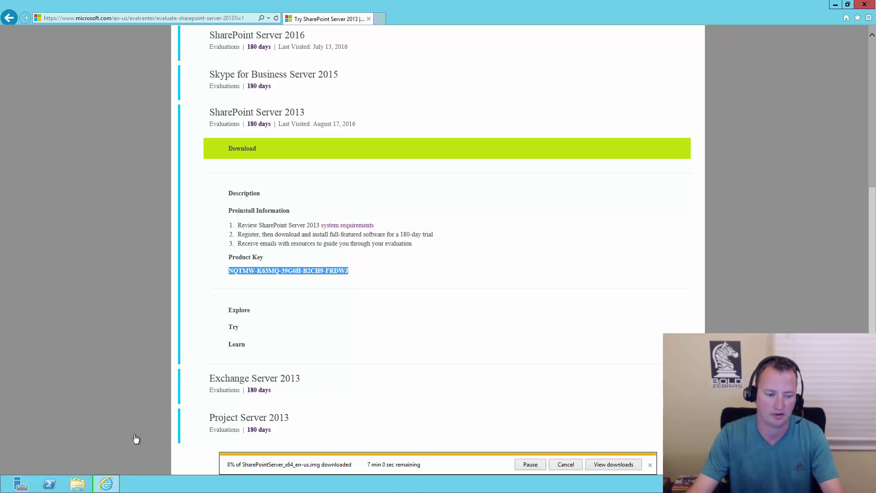
# Create a new text document named key in C:\install.
pyautogui.click(78, 484)
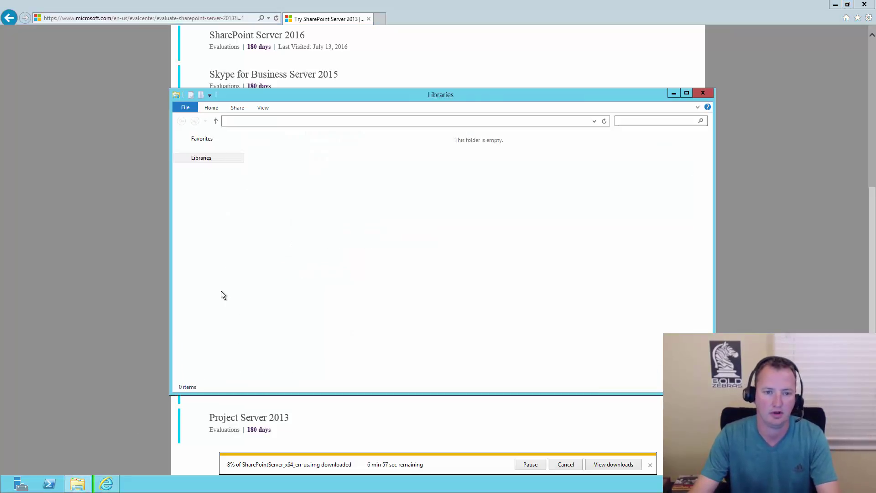
pyautogui.click(209, 246)
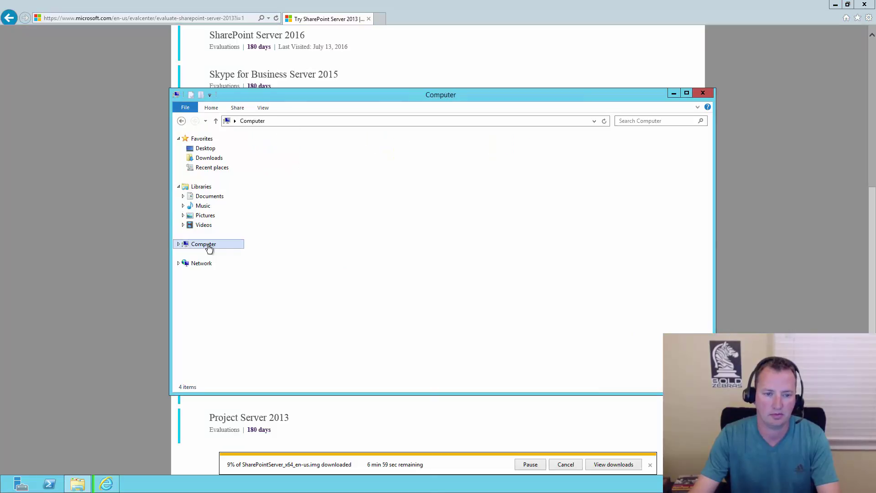
pyautogui.doubleClick(314, 155)
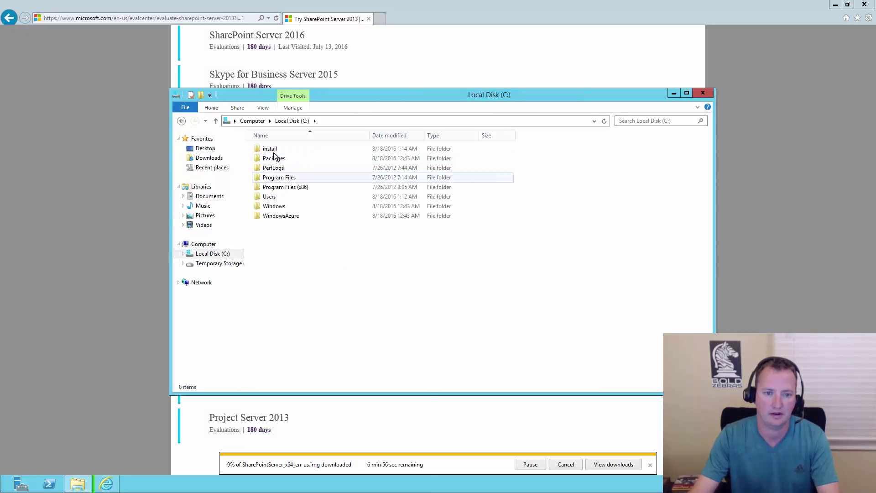
pyautogui.doubleClick(273, 150)
pyautogui.rightClick(303, 181)
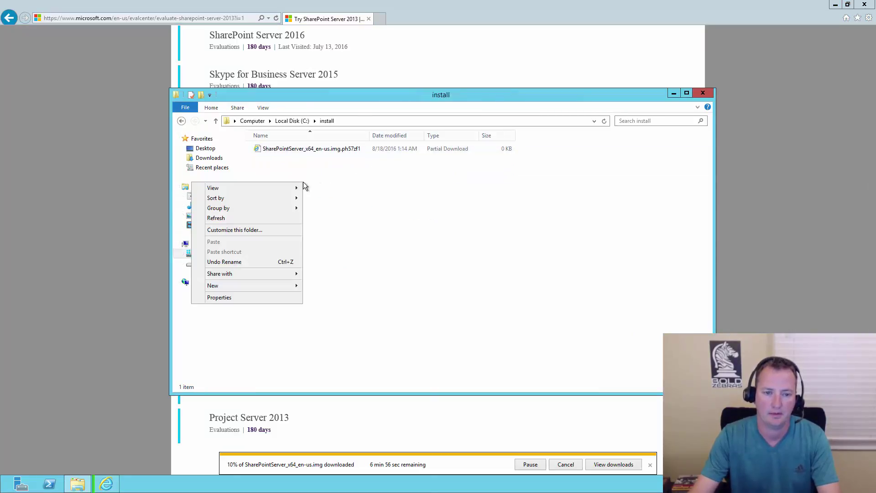
pyautogui.moveTo(281, 290)
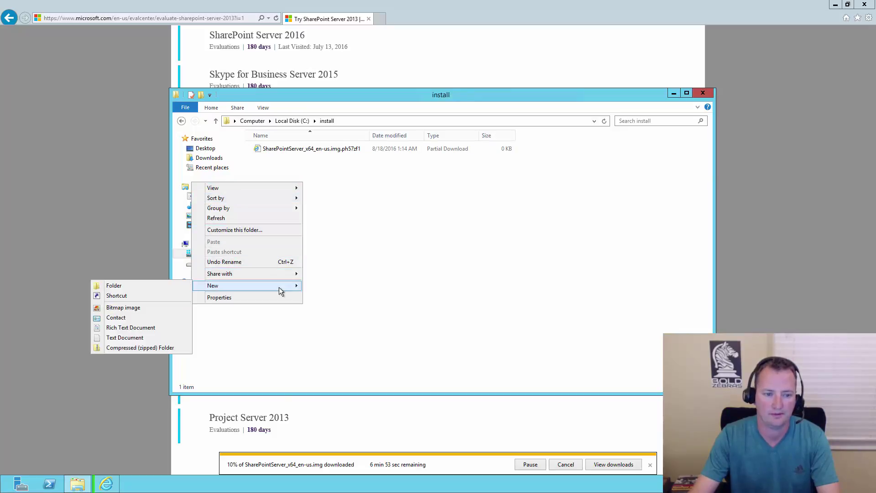
pyautogui.click(125, 338)
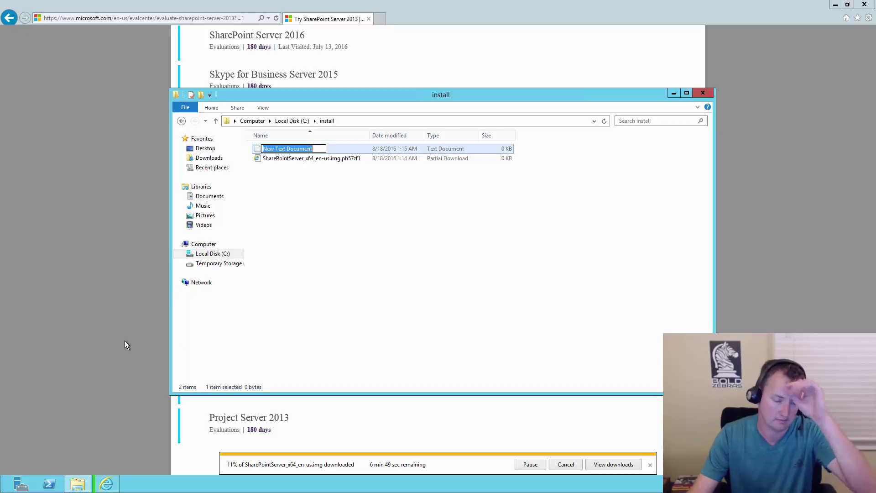
pyautogui.write('key')
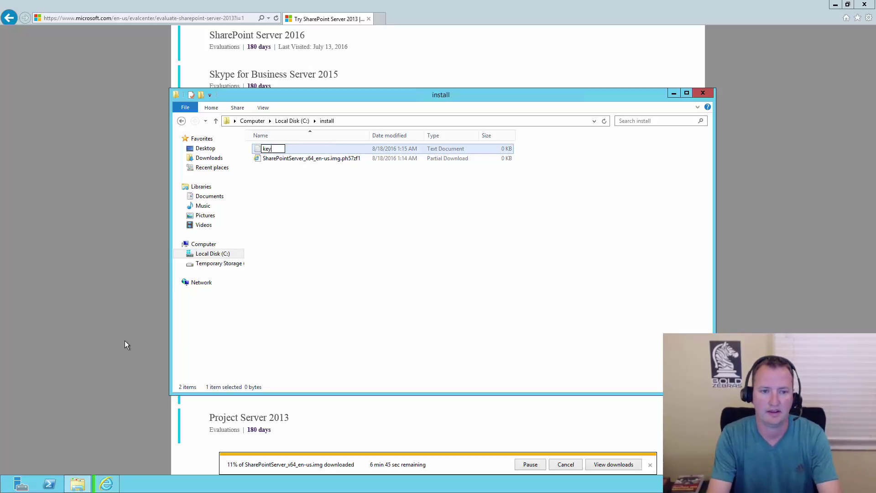
pyautogui.press('Return')
pyautogui.press('Return')
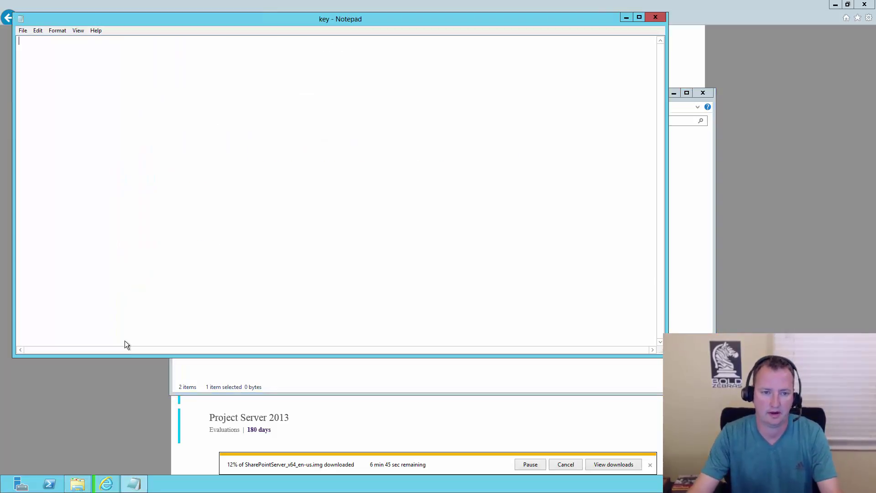
# Paste the product key into the key file and save it on closing.
pyautogui.hotkey('ctrl', 'v')
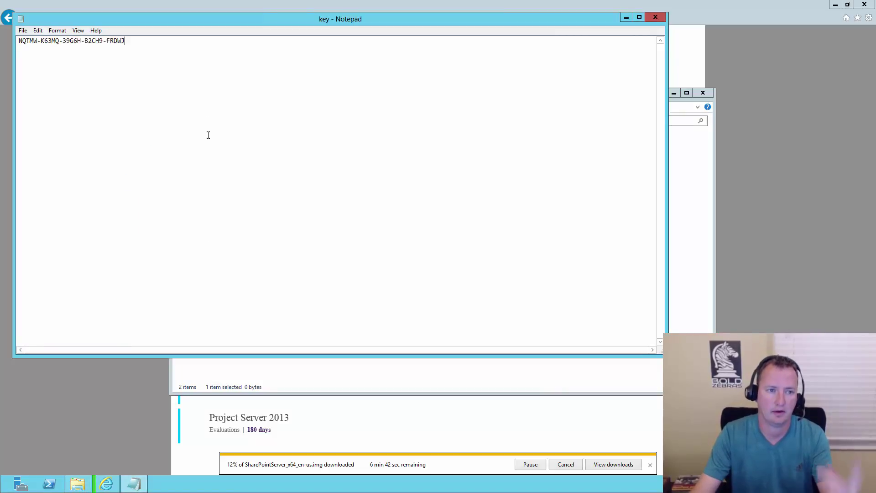
pyautogui.click(657, 20)
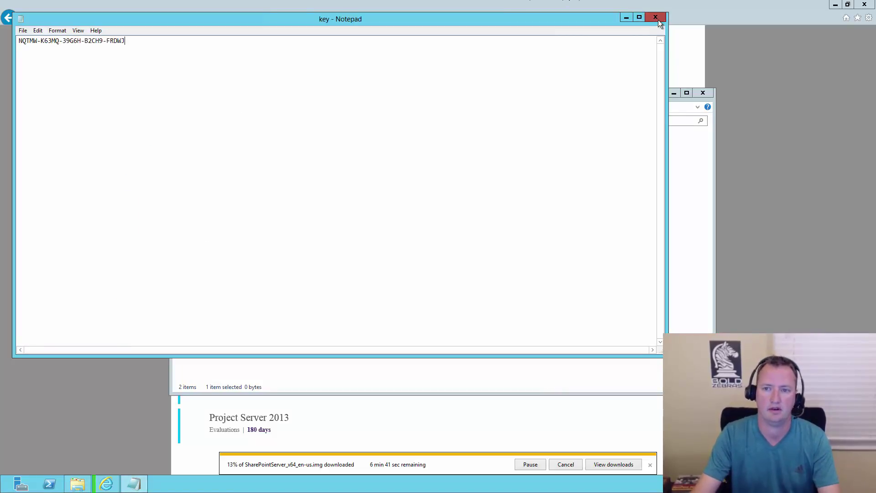
pyautogui.click(417, 247)
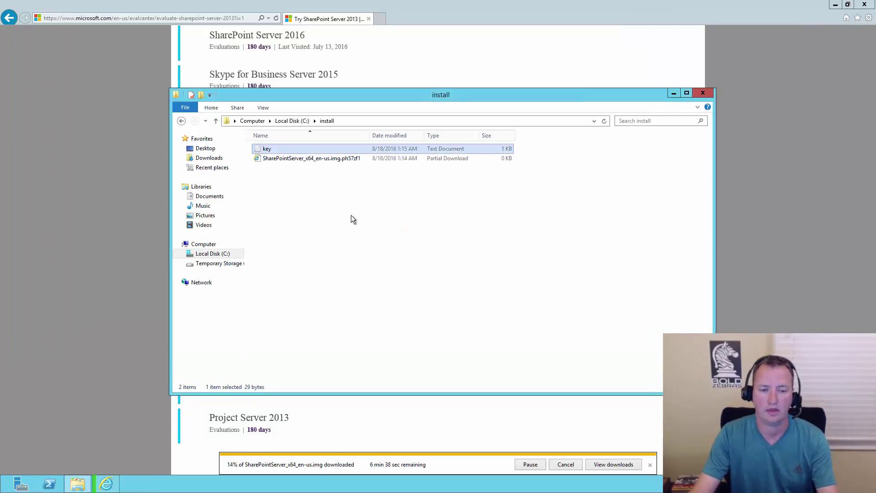
pyautogui.click(379, 20)
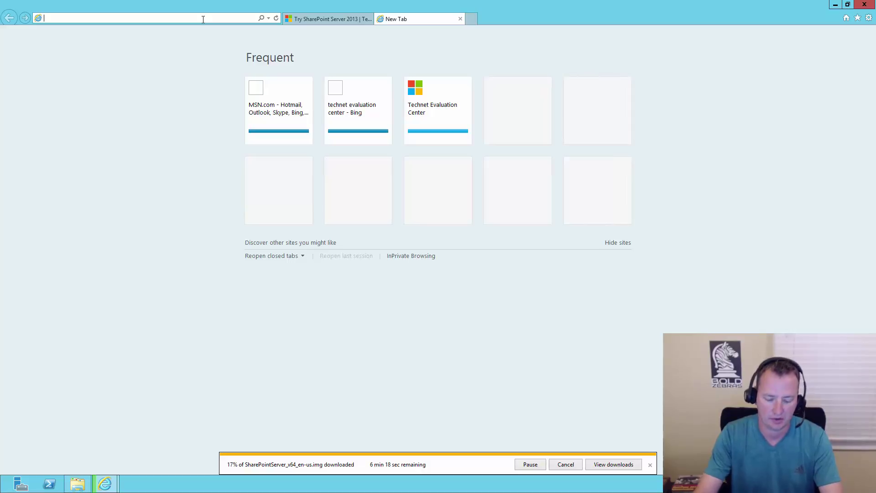
pyautogui.write('www')
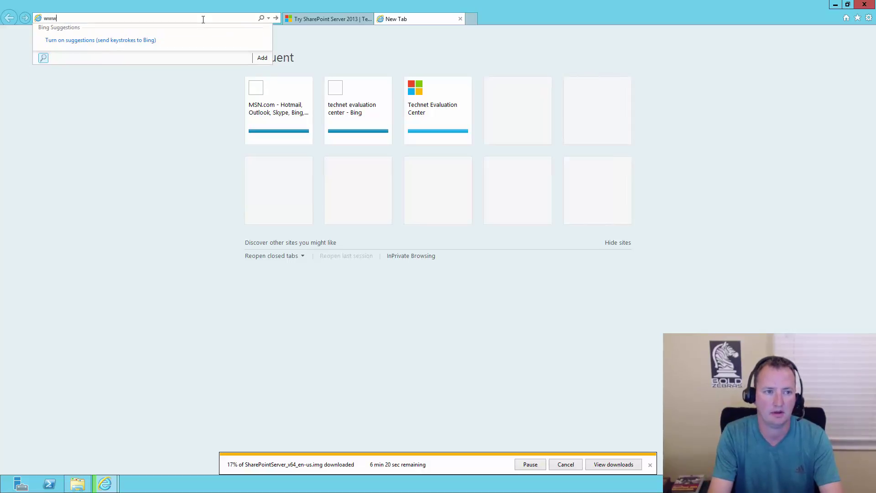
pyautogui.write('.todd')
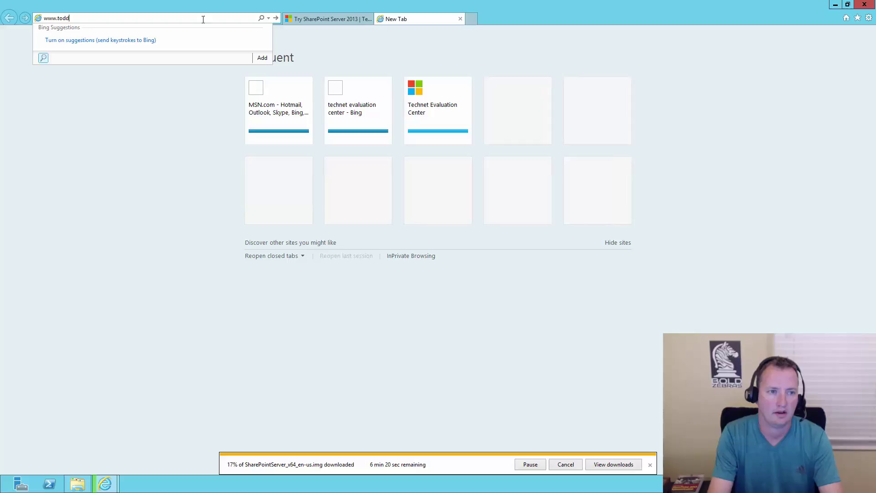
pyautogui.write('klindt.com')
pyautogui.press('Return')
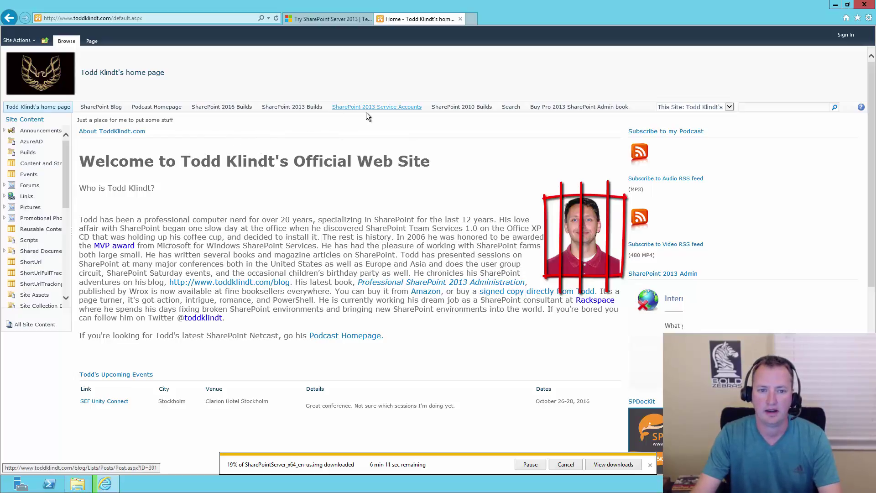
# Open the SharePoint 2013 Builds post and follow the Service Pack 1 KB2880552 Download link.
pyautogui.click(304, 107)
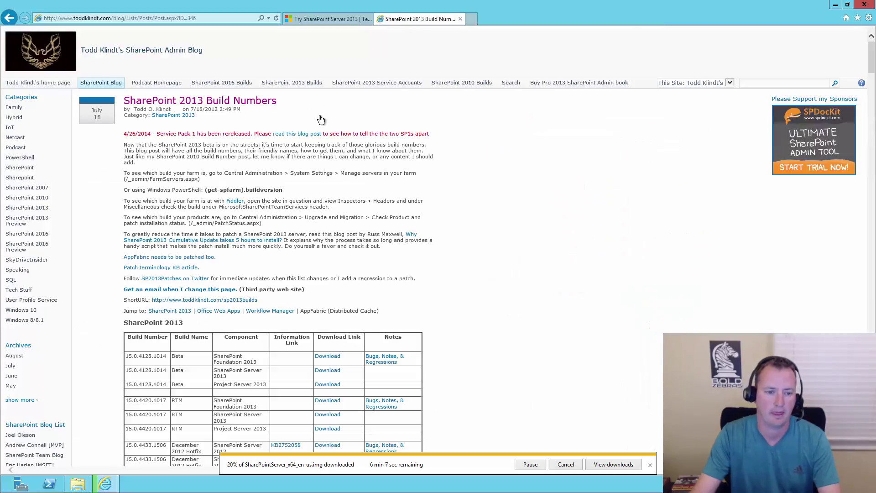
pyautogui.scroll(-5, 481, 223)
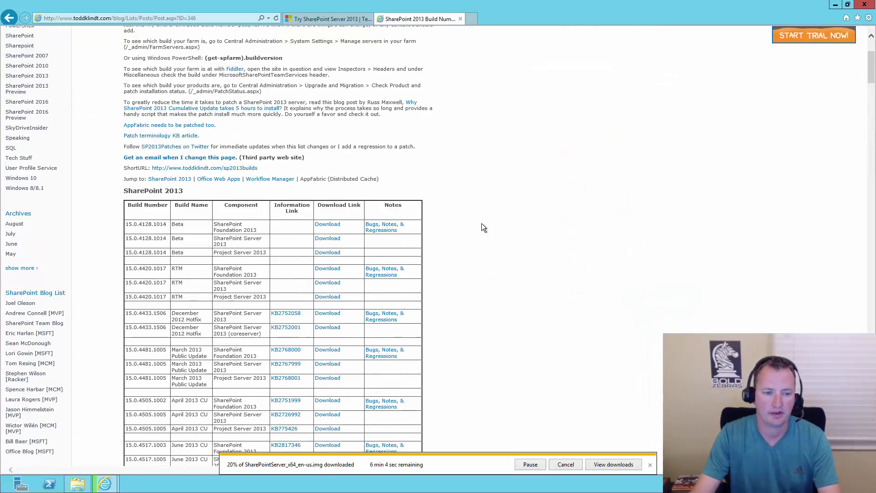
pyautogui.scroll(-2, 481, 223)
pyautogui.scroll(-2, 481, 223)
pyautogui.scroll(-3, 481, 223)
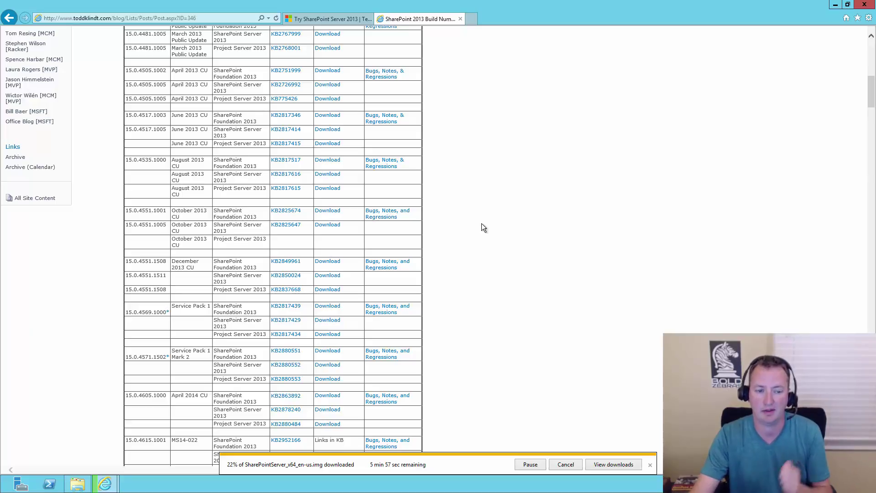
pyautogui.scroll(-3, 474, 227)
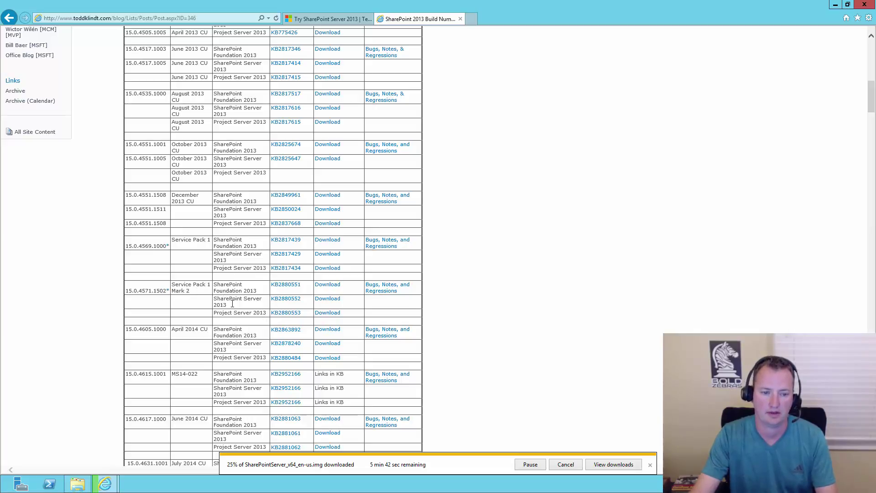
pyautogui.click(327, 301)
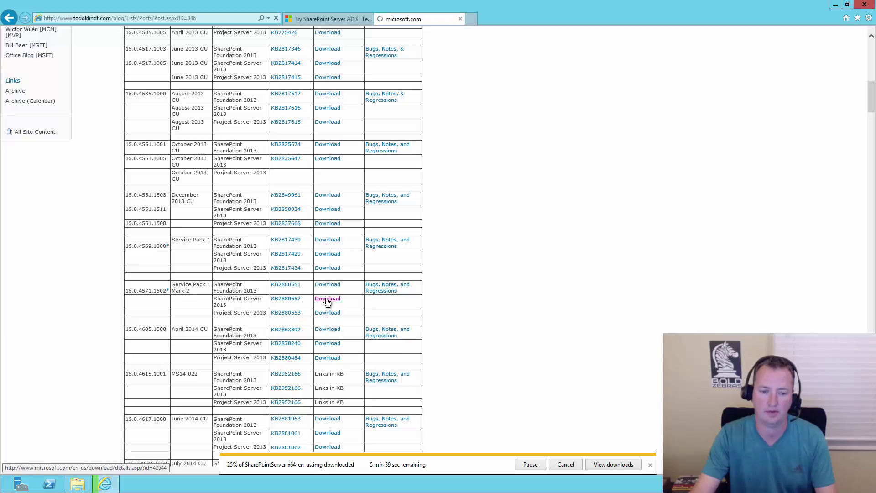
# Save the 1.30 GB SP1 installer into C:\install, then go back to the build numbers list.
pyautogui.click(458, 395)
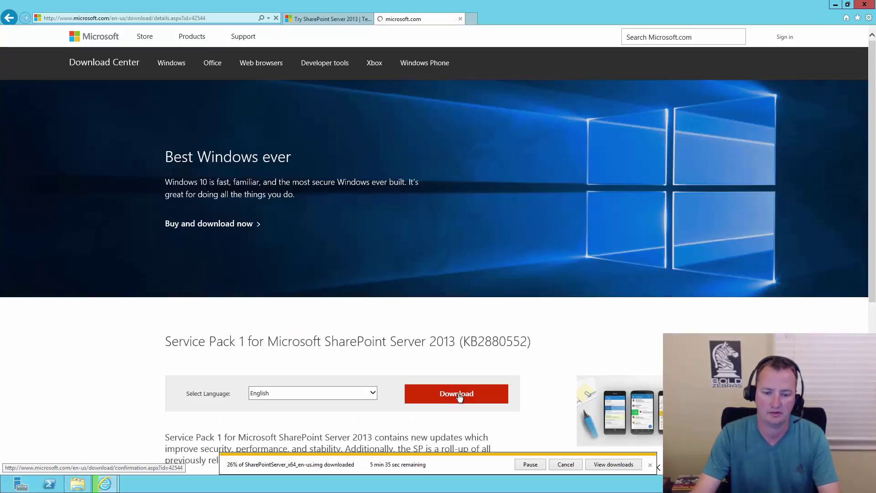
pyautogui.click(611, 464)
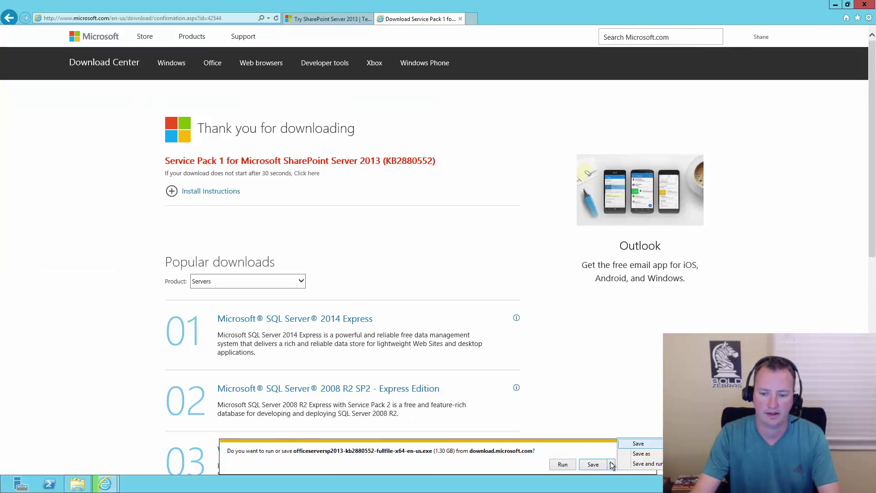
pyautogui.click(634, 450)
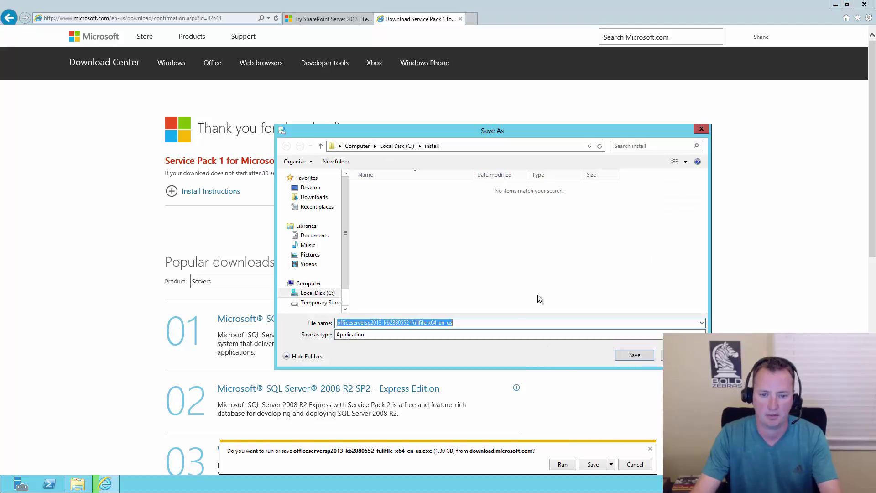
pyautogui.click(634, 355)
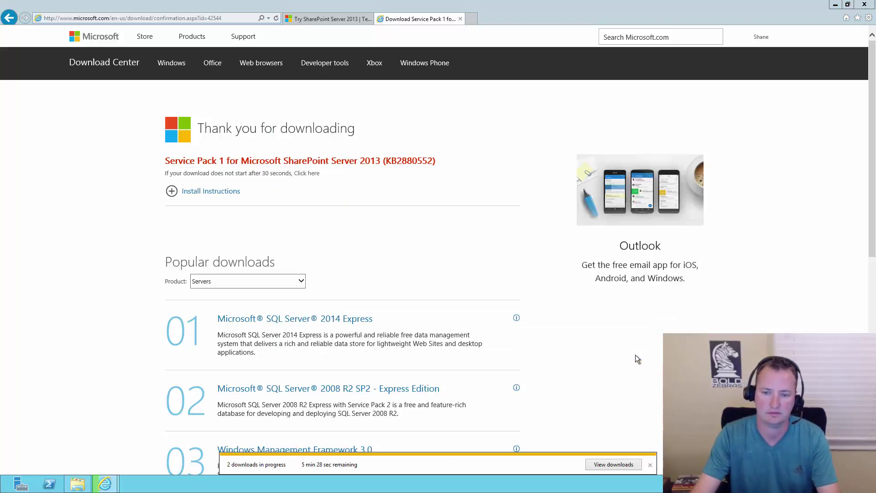
pyautogui.click(10, 18)
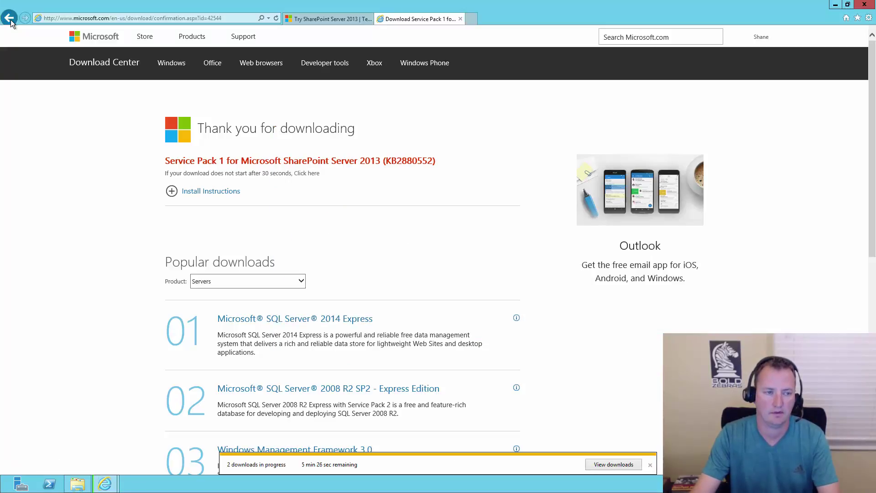
pyautogui.click(10, 18)
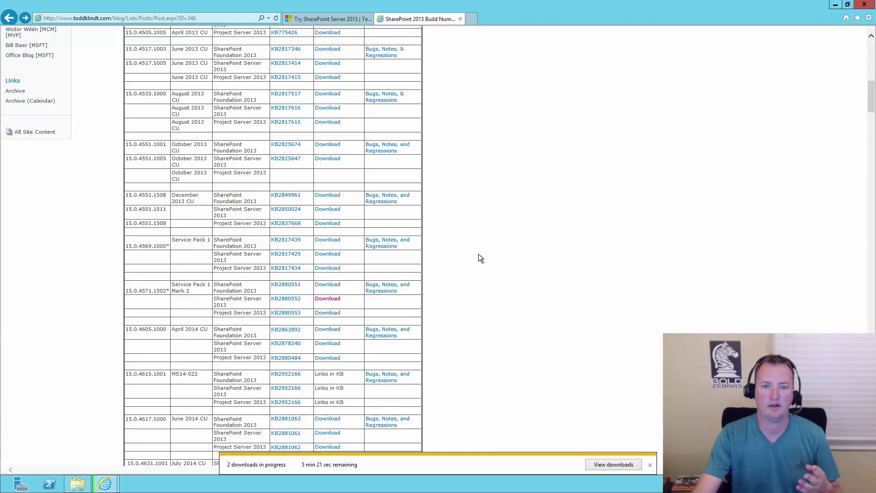
# Scroll to the June 2016 CU row and open the SharePoint Server 2013 KB3115174 download.
pyautogui.scroll(-3, 478, 254)
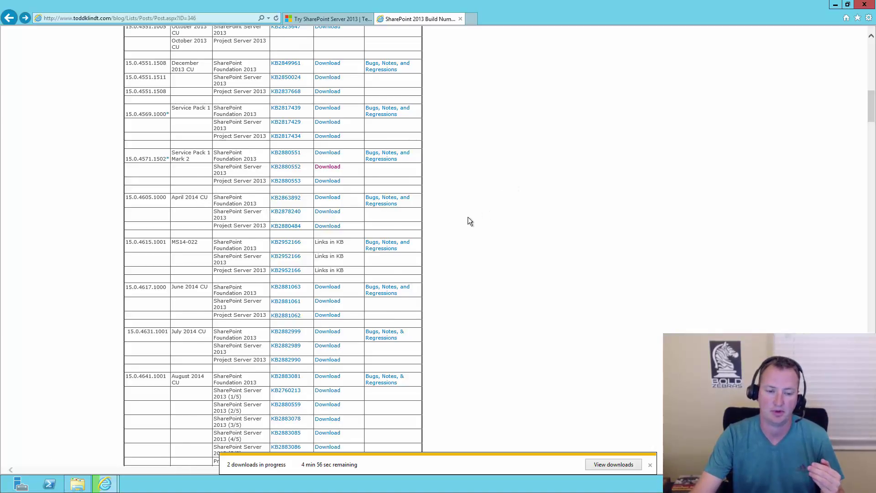
pyautogui.scroll(-10, 469, 221)
pyautogui.scroll(-10, 466, 220)
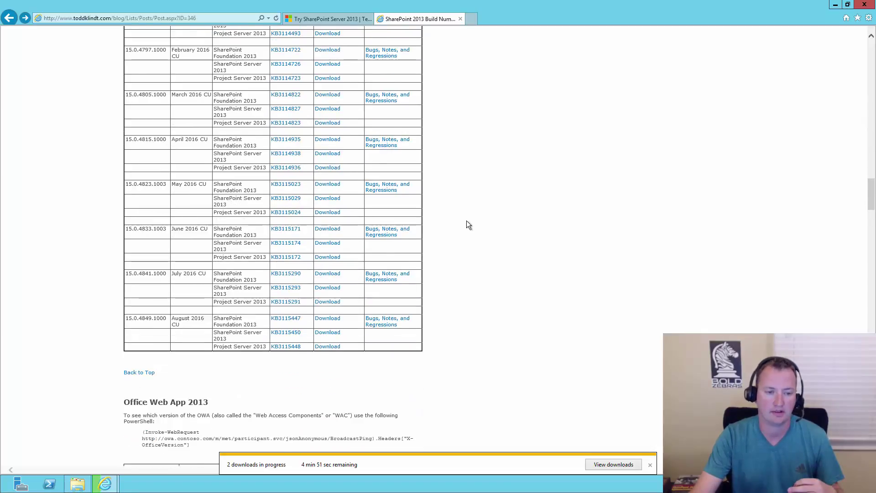
pyautogui.scroll(-3, 463, 220)
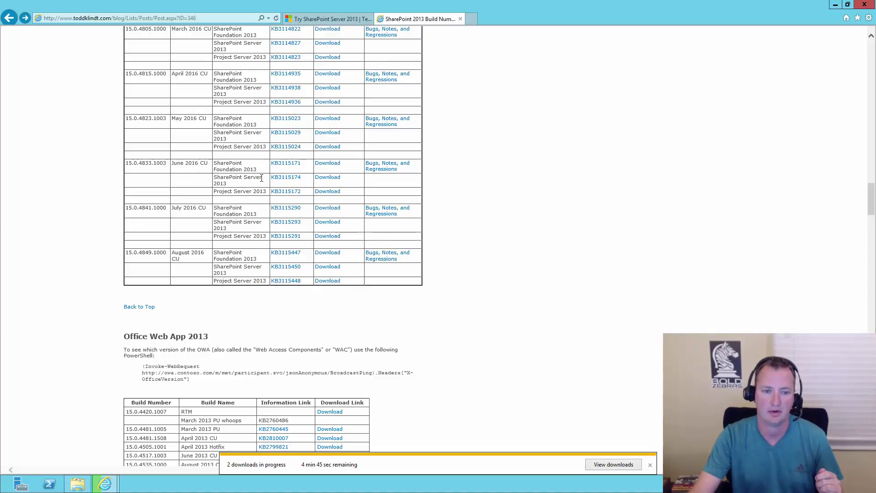
pyautogui.click(328, 178)
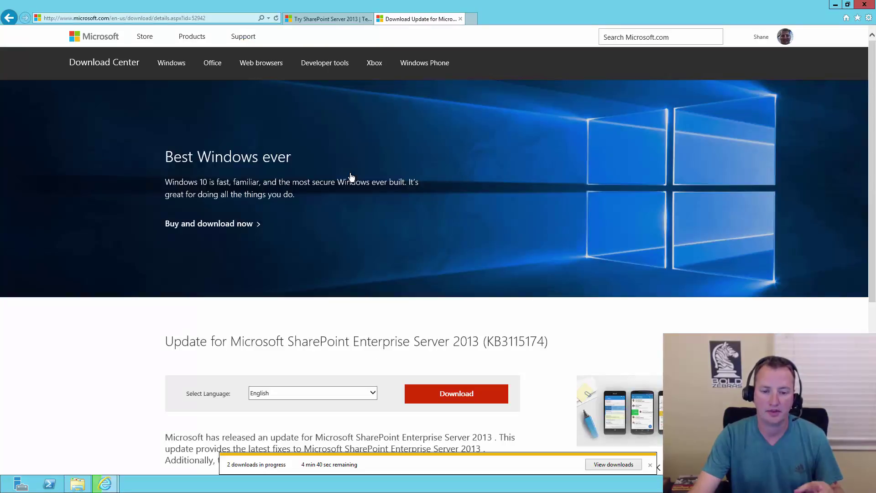
# Select the update executable, ubersrv_1.cab and ubersrv_2.cab, start downloading, and allow pop-ups.
pyautogui.click(457, 394)
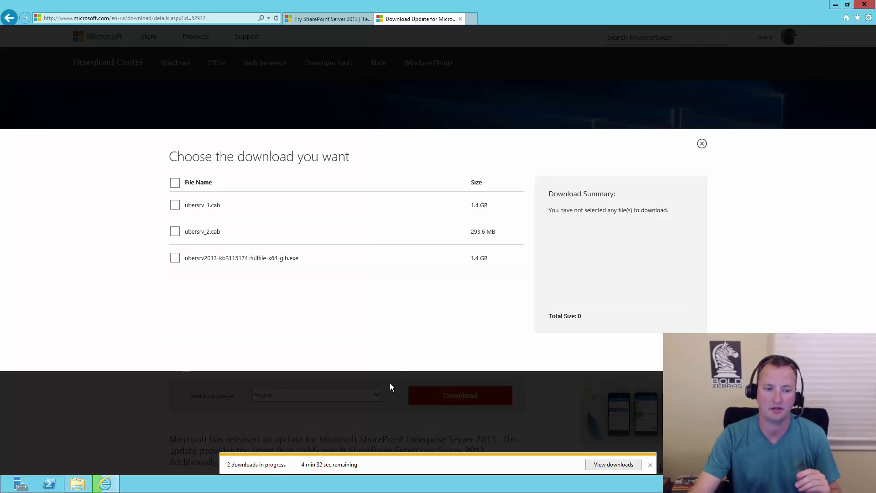
pyautogui.click(175, 257)
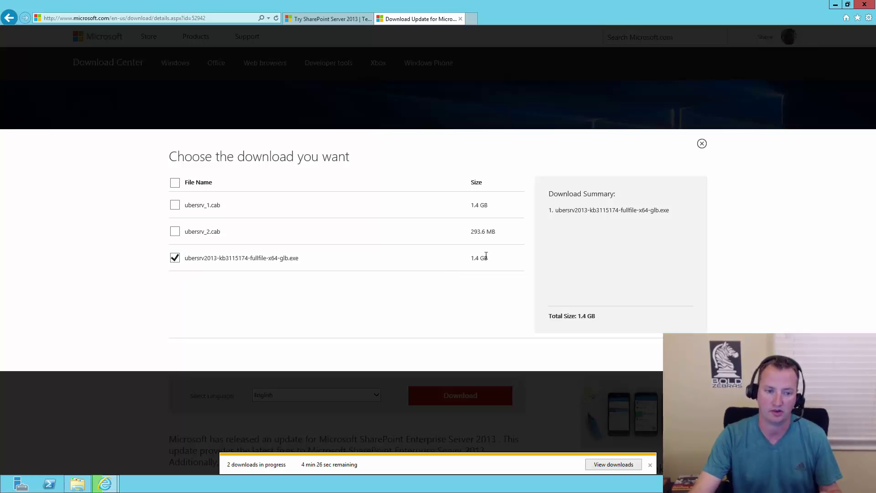
pyautogui.click(175, 232)
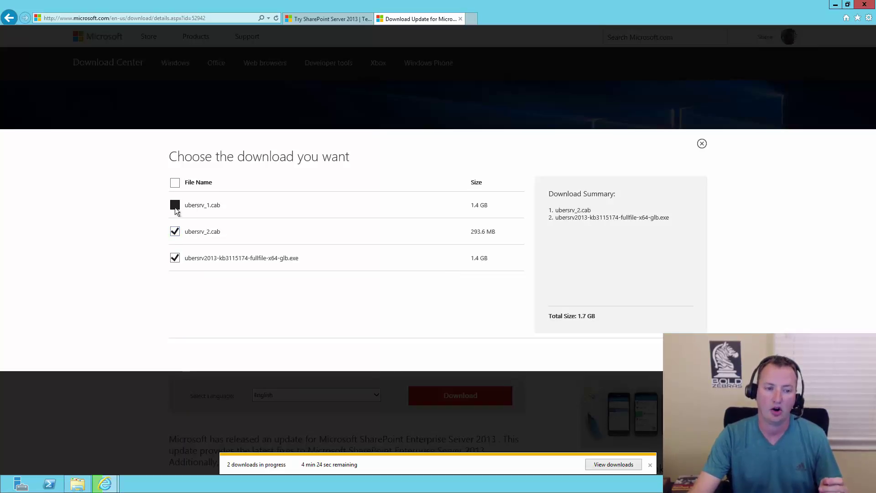
pyautogui.click(175, 205)
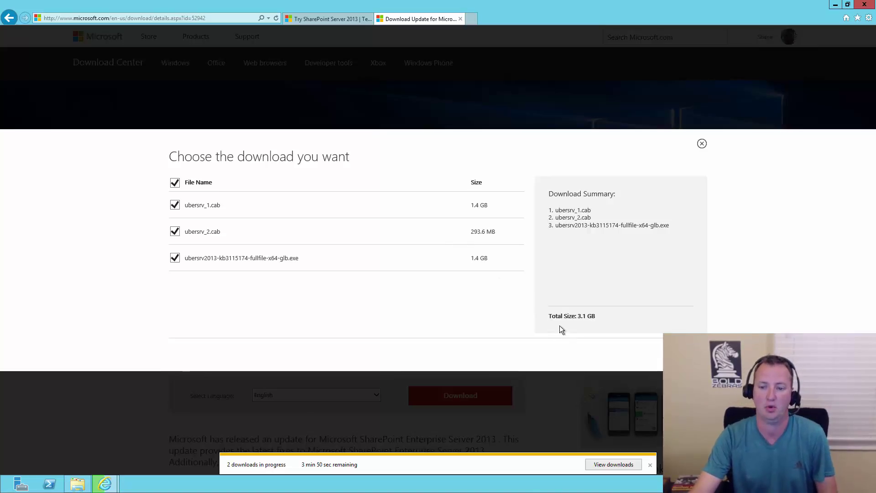
pyautogui.click(685, 354)
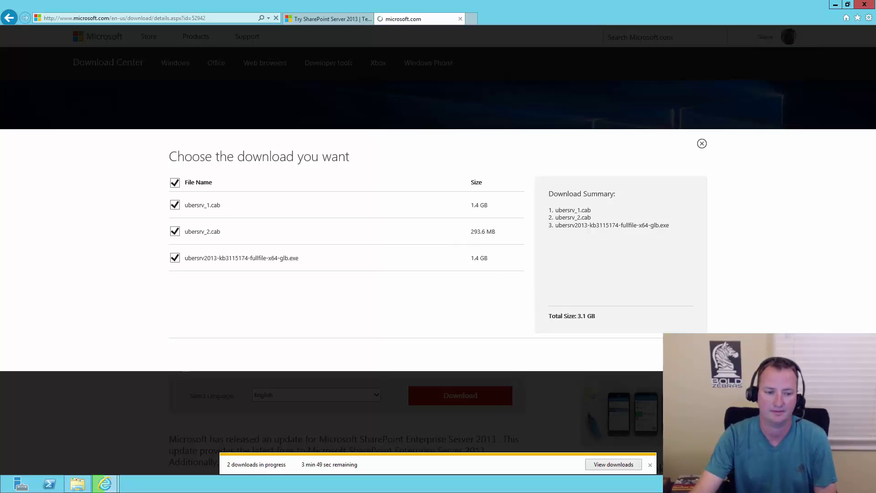
pyautogui.click(543, 464)
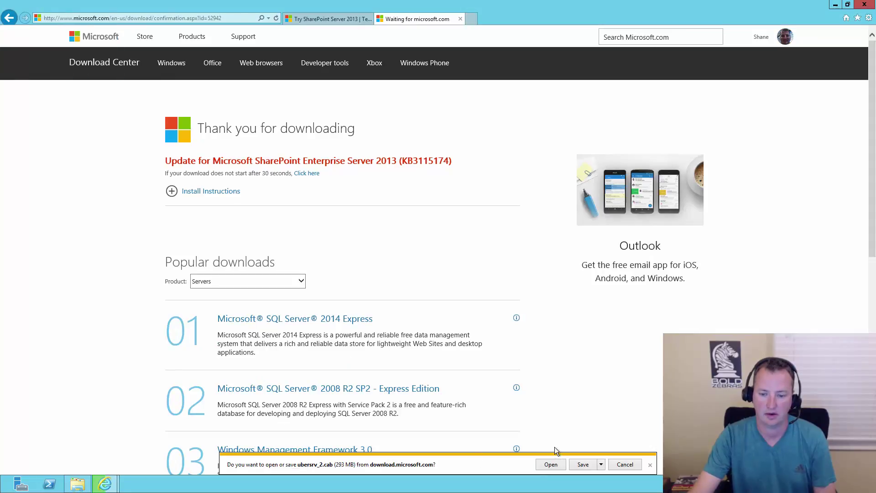
# Save ubersrv_2.cab, the update executable and ubersrv_1.cab each into C:\install.
pyautogui.click(599, 463)
pyautogui.click(630, 454)
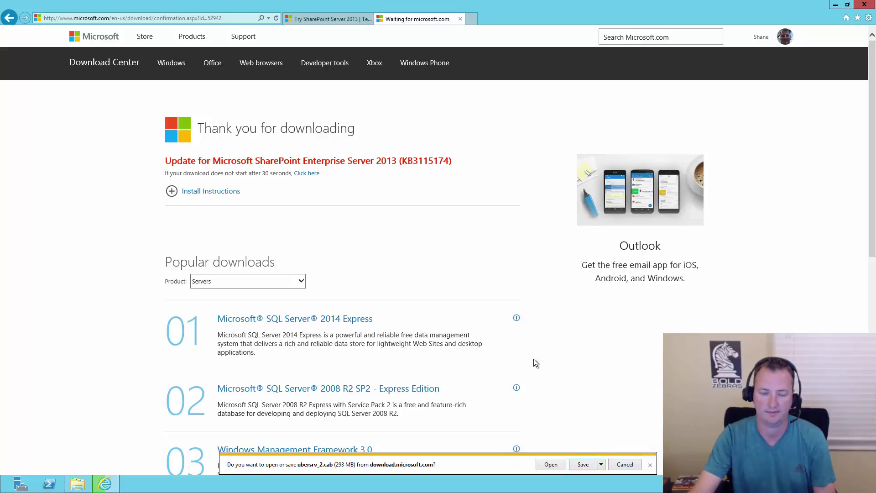
pyautogui.click(638, 356)
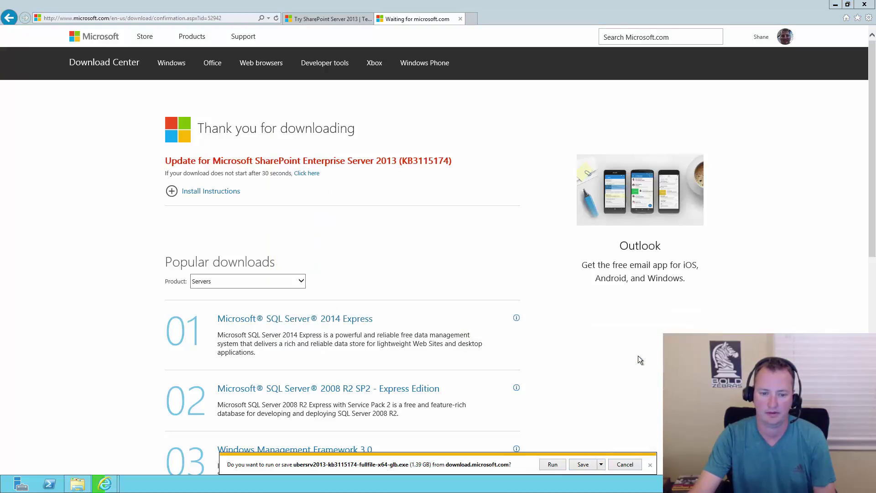
pyautogui.click(601, 464)
pyautogui.click(631, 454)
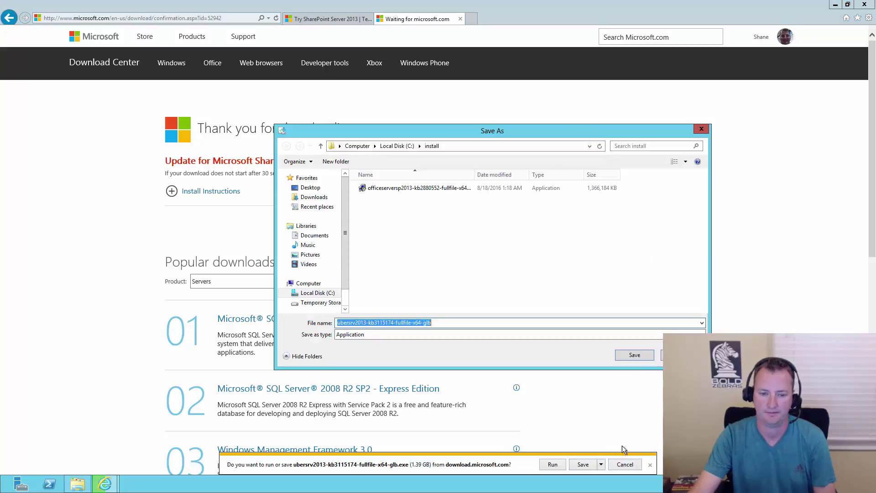
pyautogui.click(628, 355)
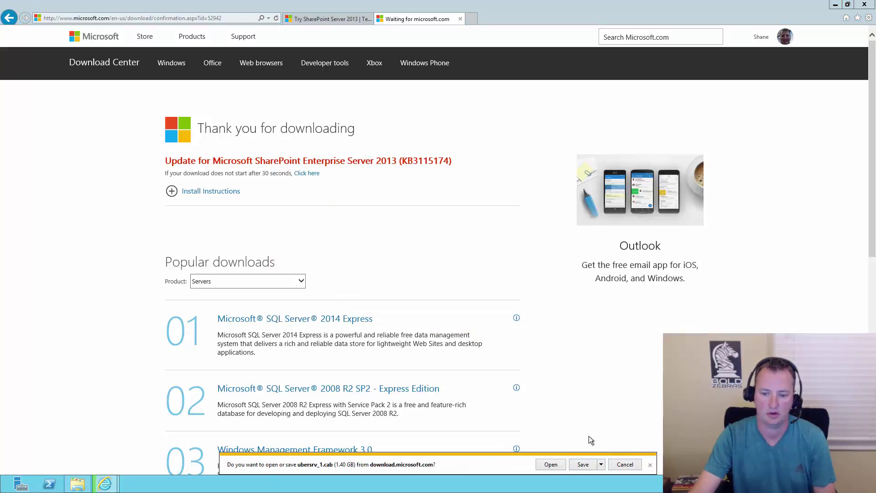
pyautogui.click(601, 464)
pyautogui.click(631, 454)
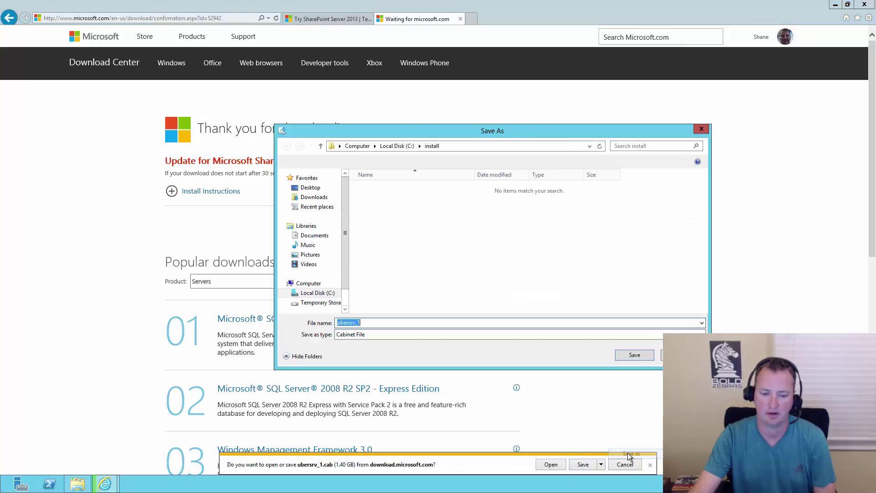
pyautogui.click(634, 355)
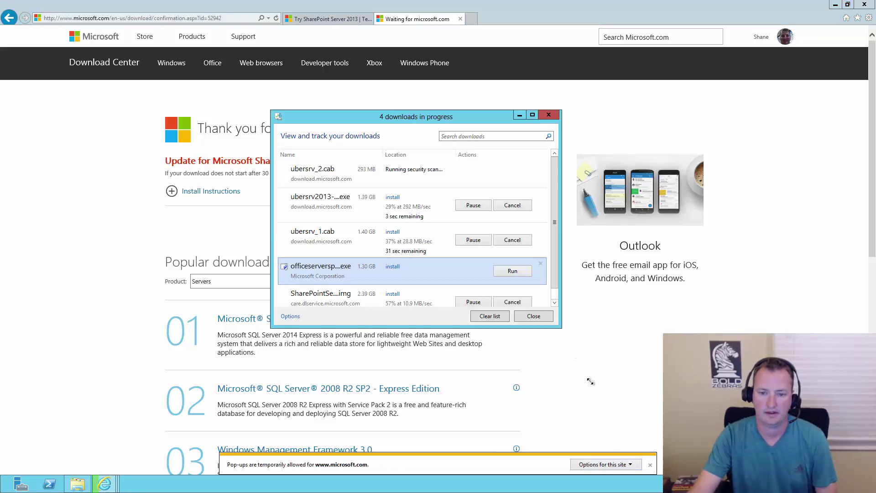
# Enlarge the downloads list to check every file, then head back toward the build numbers page.
pyautogui.moveTo(593, 407); pyautogui.dragTo(600, 415)
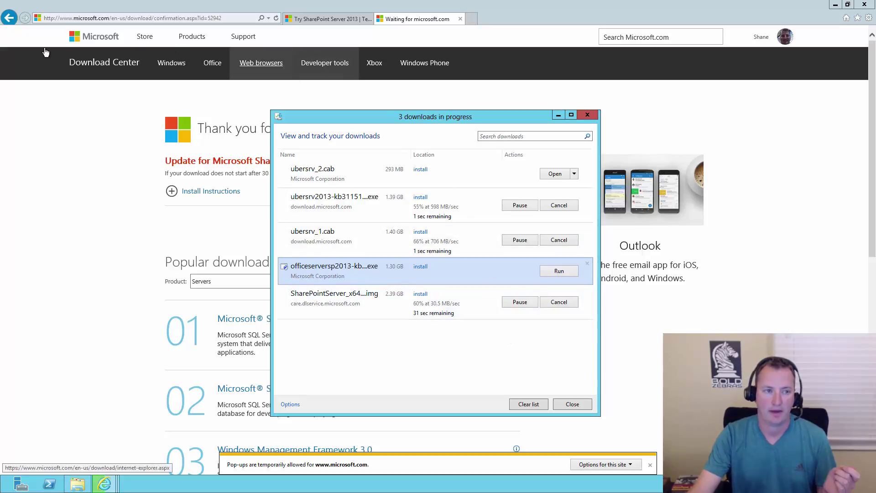
pyautogui.click(402, 23)
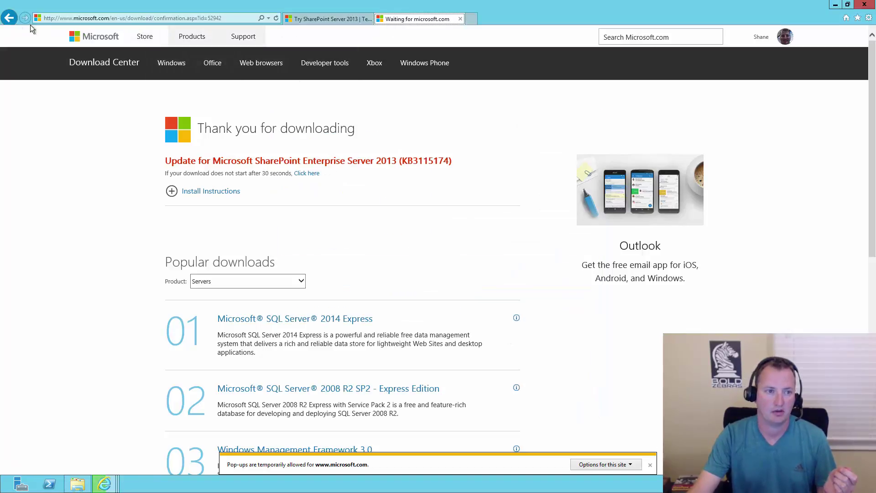
pyautogui.click(9, 18)
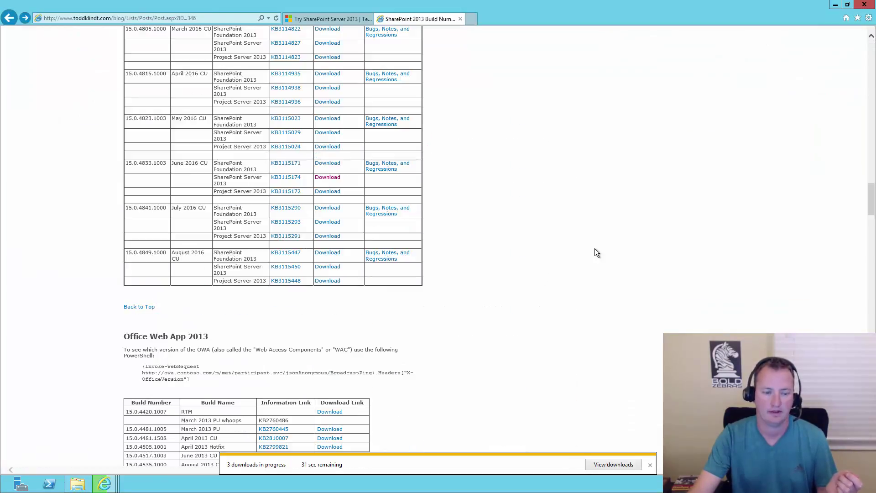
pyautogui.scroll(2, 593, 249)
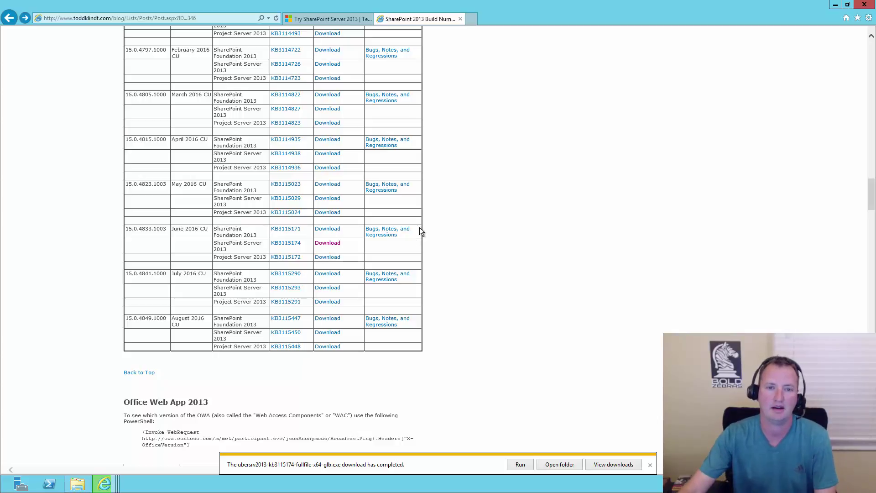
# Confirm the 2.39 GB SharePoint Server image finished downloading, then close Internet Explorer with all tabs.
pyautogui.click(105, 482)
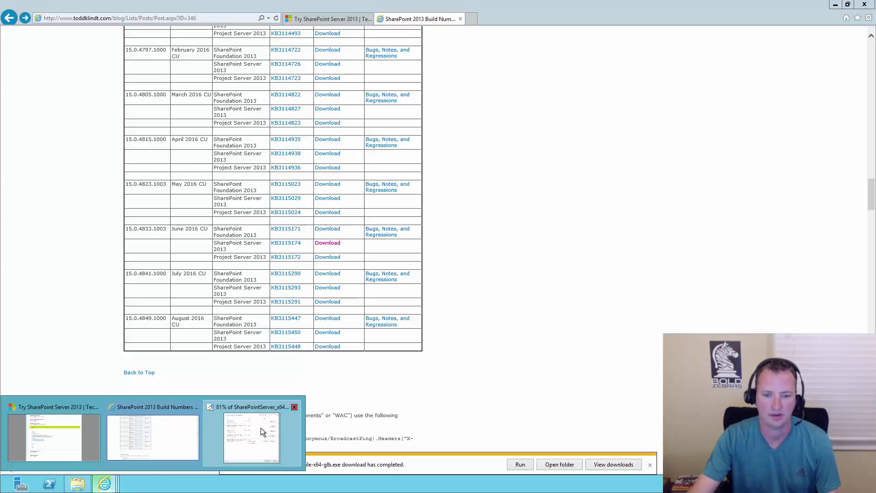
pyautogui.click(261, 428)
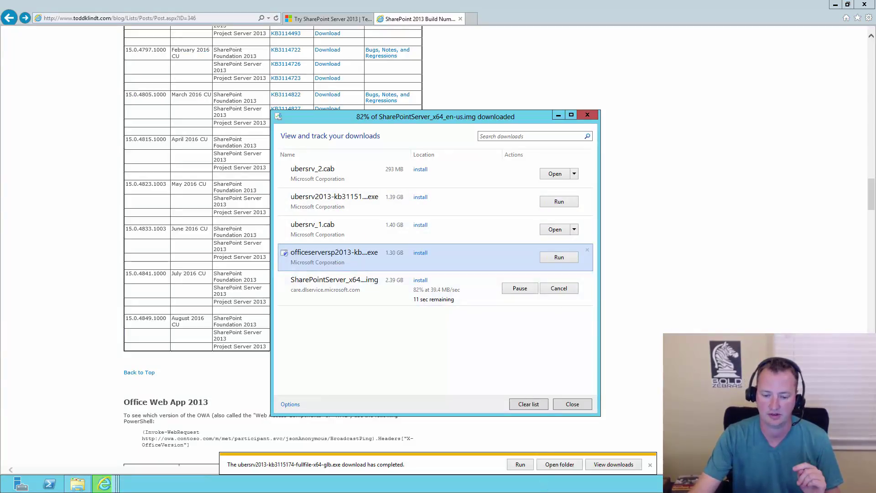
pyautogui.click(573, 405)
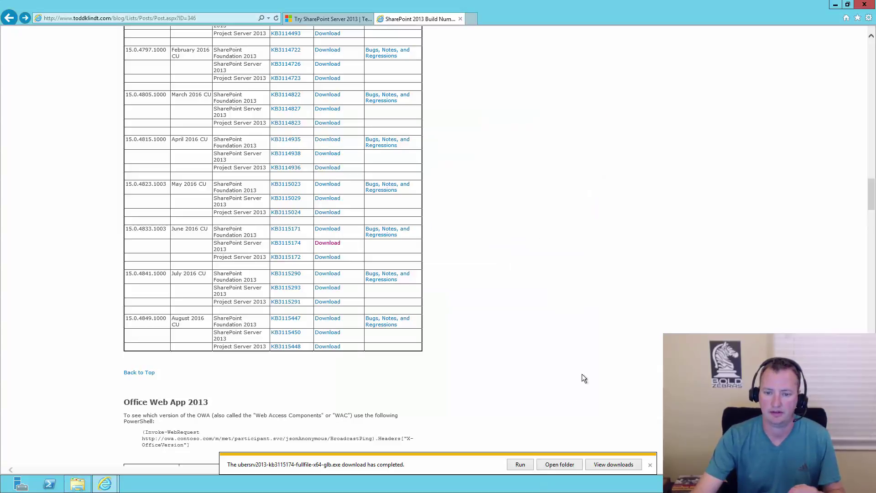
pyautogui.click(864, 4)
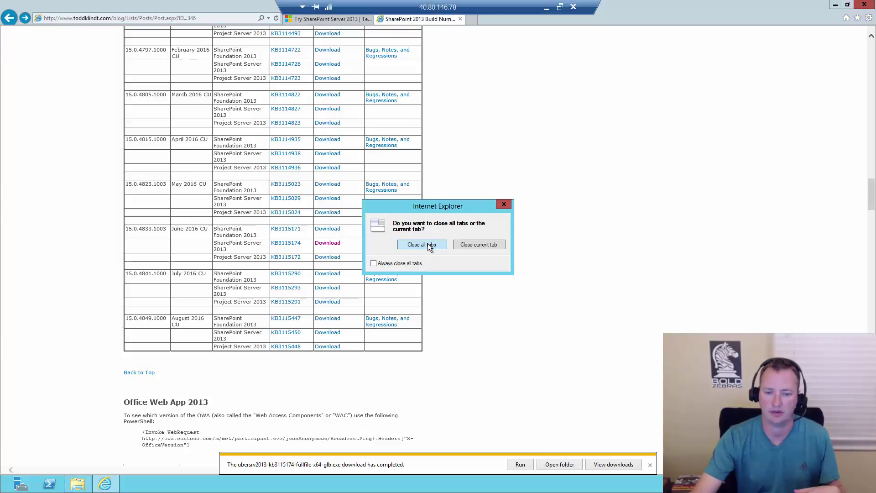
pyautogui.click(429, 245)
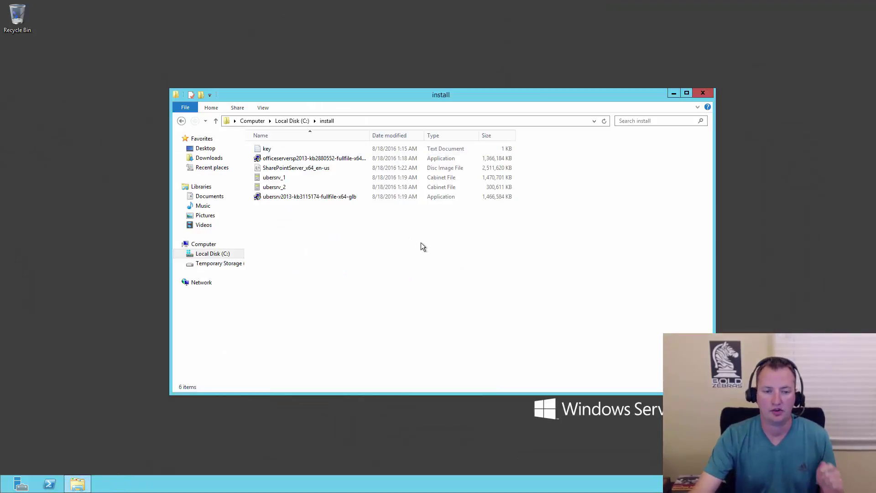
# Mount SharePointServer_x64_en-us.img as DVD Drive (F:) and scroll through its 35 files.
pyautogui.click(318, 169)
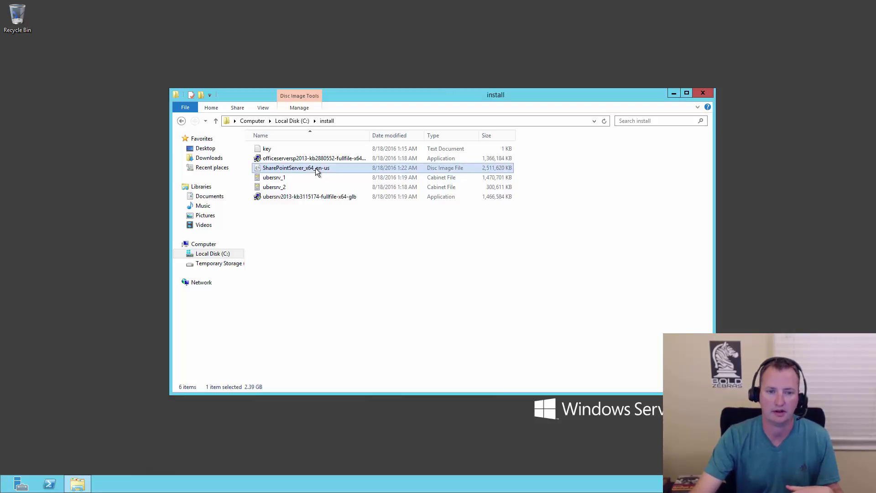
pyautogui.doubleClick(316, 170)
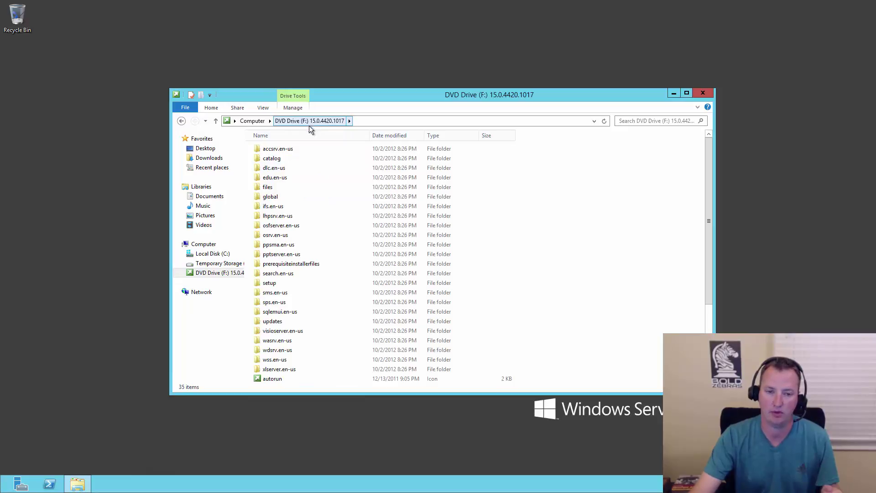
pyautogui.scroll(-3, 708, 215)
pyautogui.moveTo(708, 219); pyautogui.dragTo(702, 281)
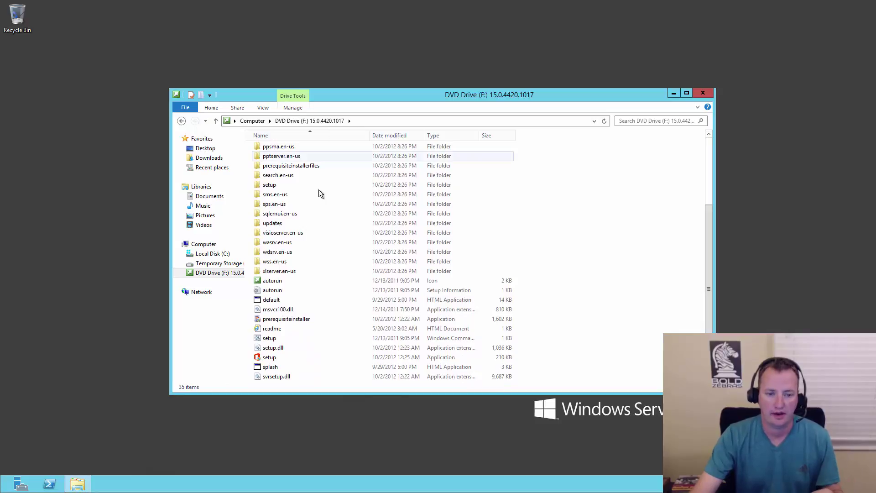
# Run prerequisiteinstaller, accept the license terms, install the SharePoint prerequisites, and restart the server.
pyautogui.doubleClick(299, 318)
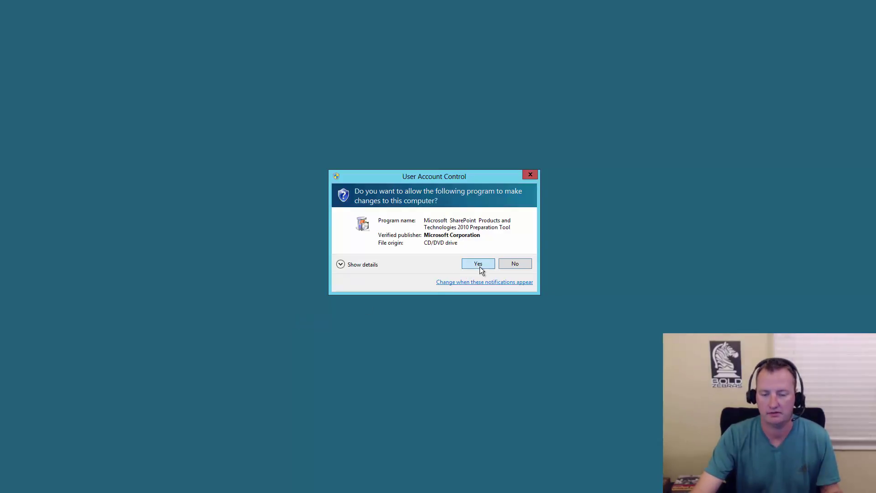
pyautogui.click(478, 263)
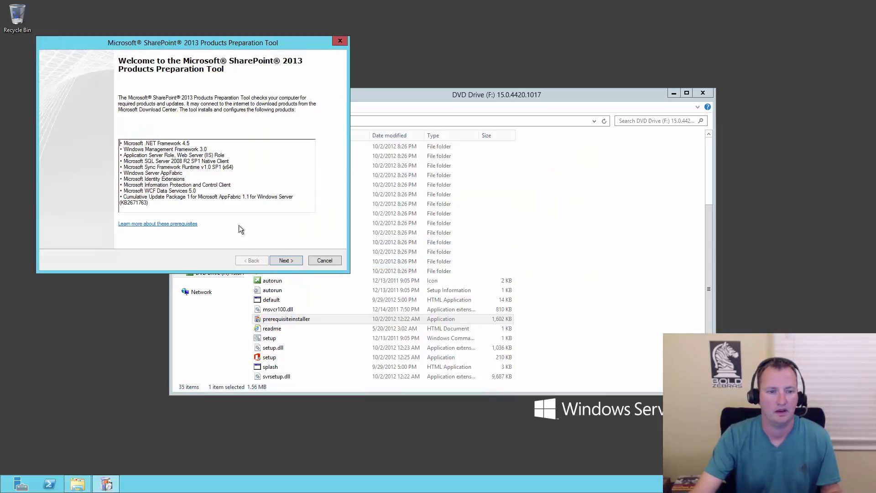
pyautogui.click(288, 260)
pyautogui.click(106, 241)
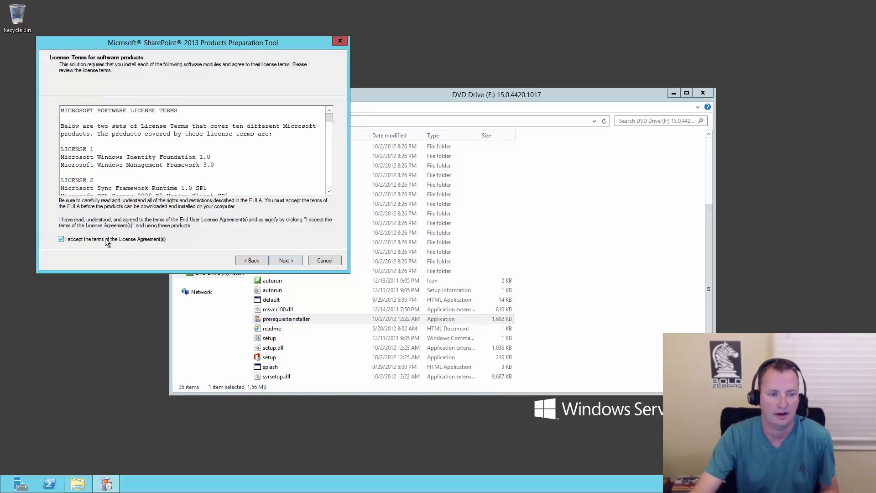
pyautogui.click(287, 260)
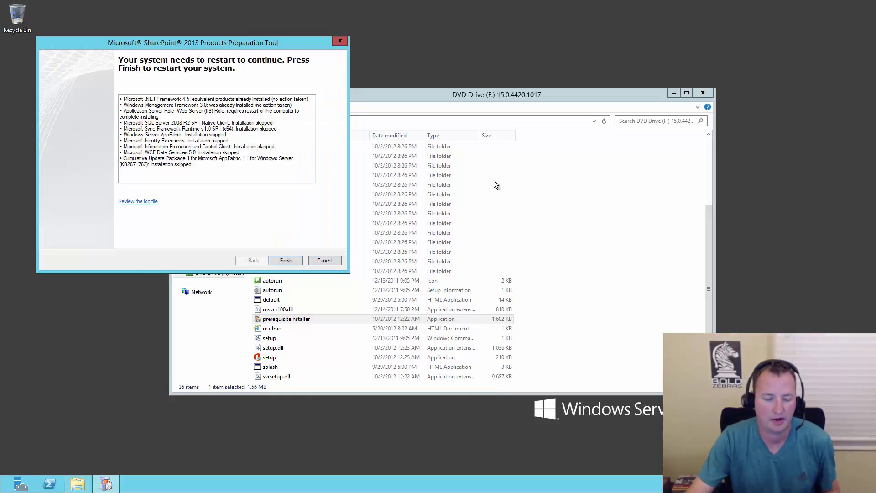
pyautogui.click(287, 261)
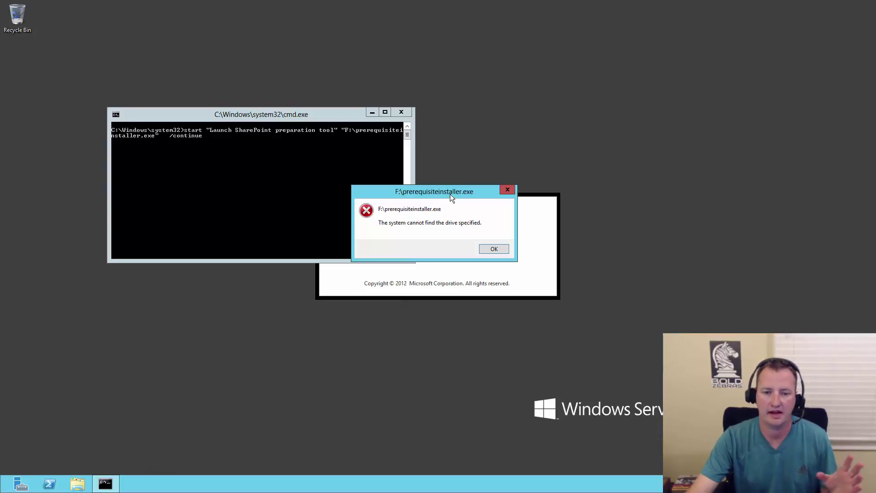
# Dismiss the 'system cannot find the drive specified' error after the restart.
pyautogui.click(494, 248)
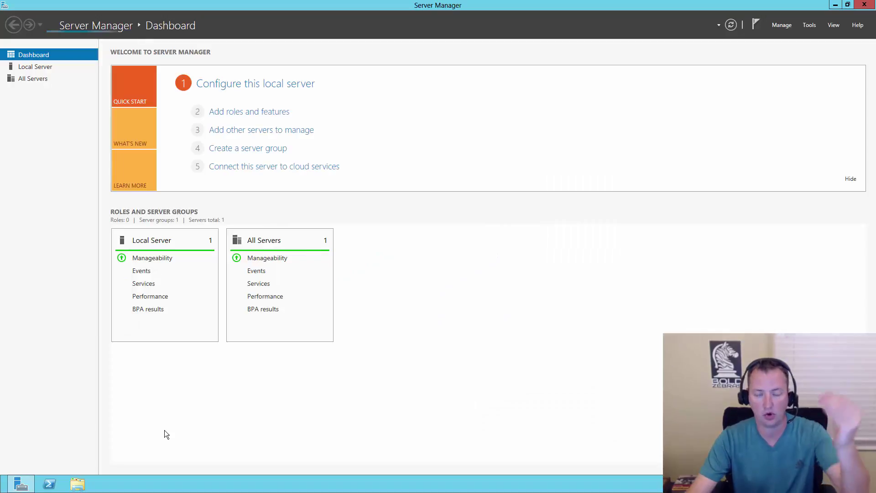
# Remount the SharePointServer ISO from C:\install as DVD Drive (F:).
pyautogui.click(78, 484)
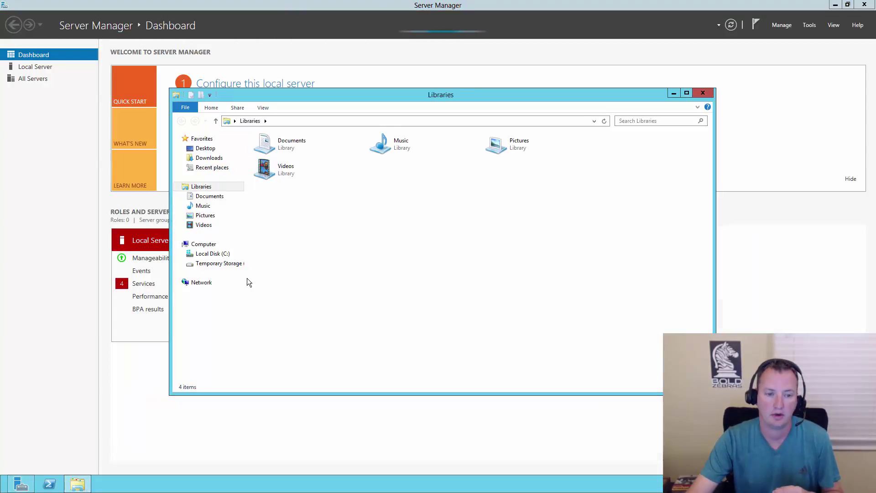
pyautogui.click(225, 254)
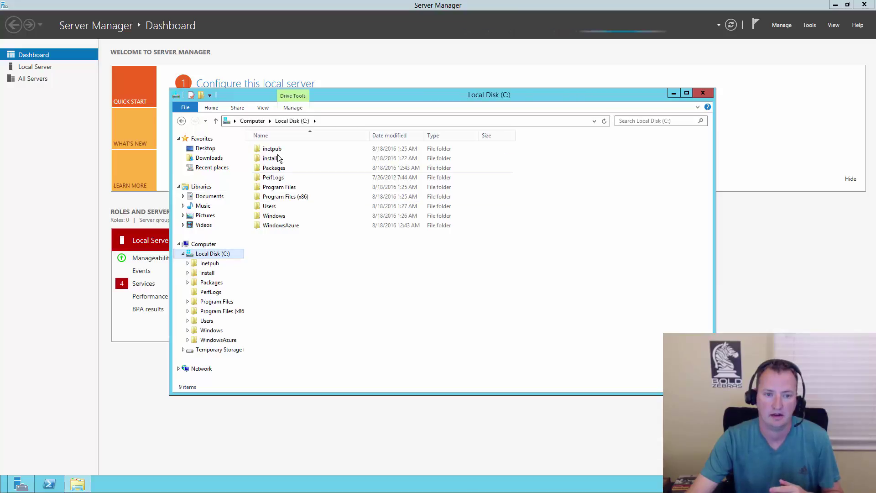
pyautogui.doubleClick(272, 158)
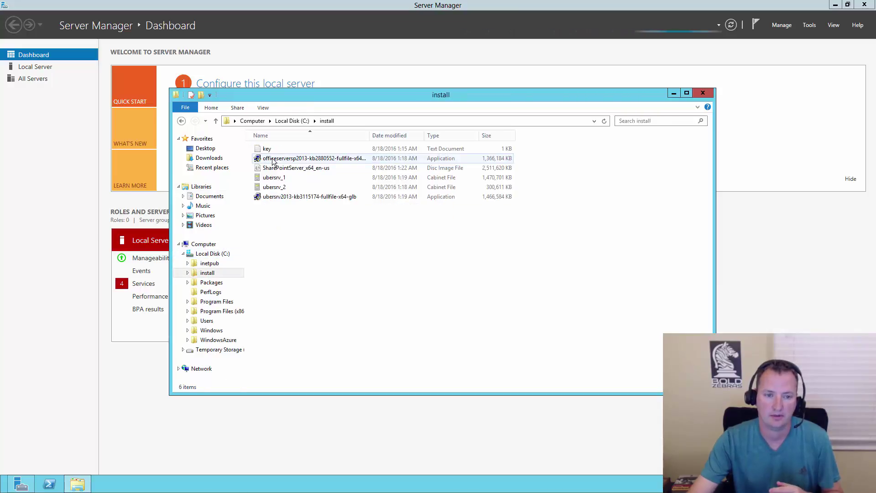
pyautogui.doubleClick(309, 168)
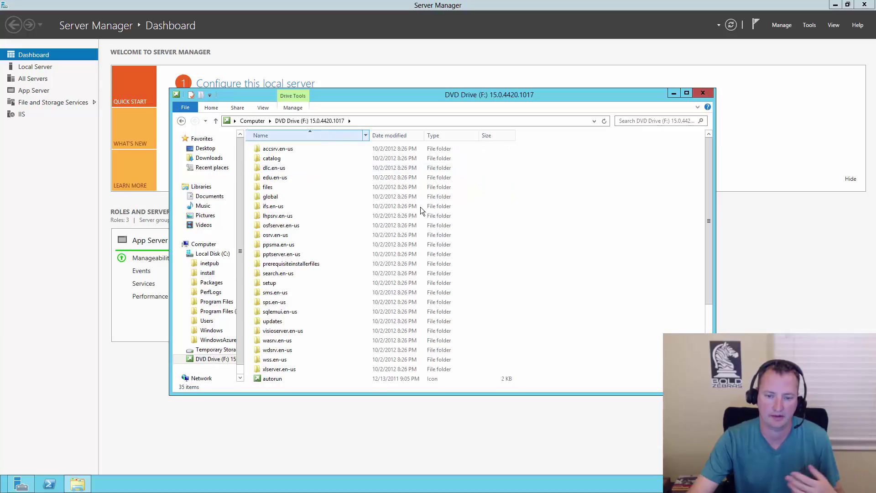
# Launch prerequisiteinstaller from DVD Drive (F:).
pyautogui.scroll(-4, 629, 316)
pyautogui.click(291, 321)
pyautogui.doubleClick(292, 321)
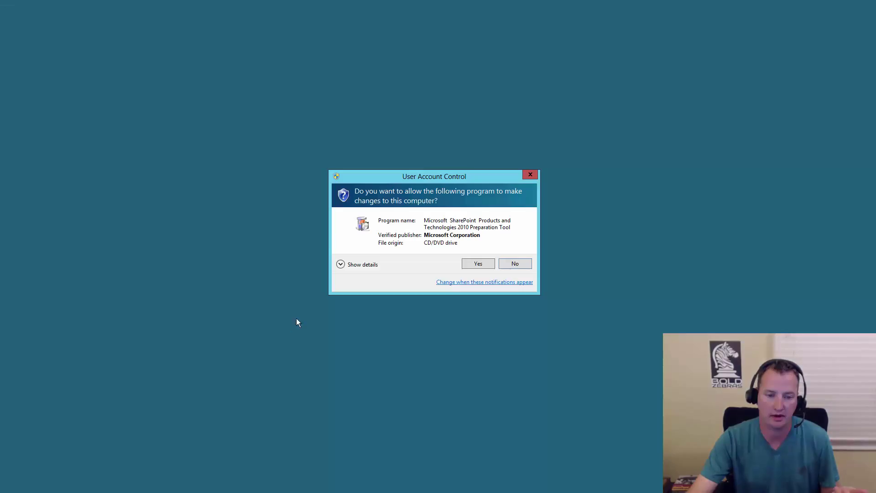
# Allow the Preparation Tool, accept the license terms, install the remaining prerequisites, and restart again.
pyautogui.click(473, 266)
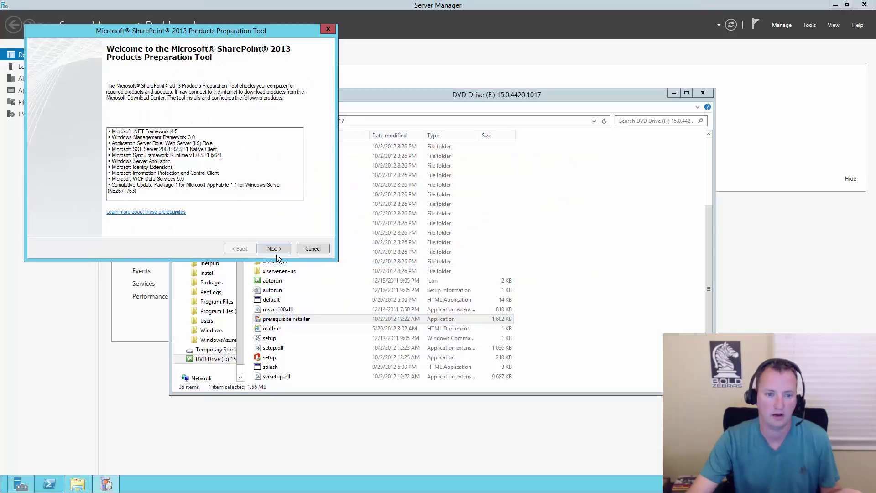
pyautogui.click(268, 253)
pyautogui.click(110, 226)
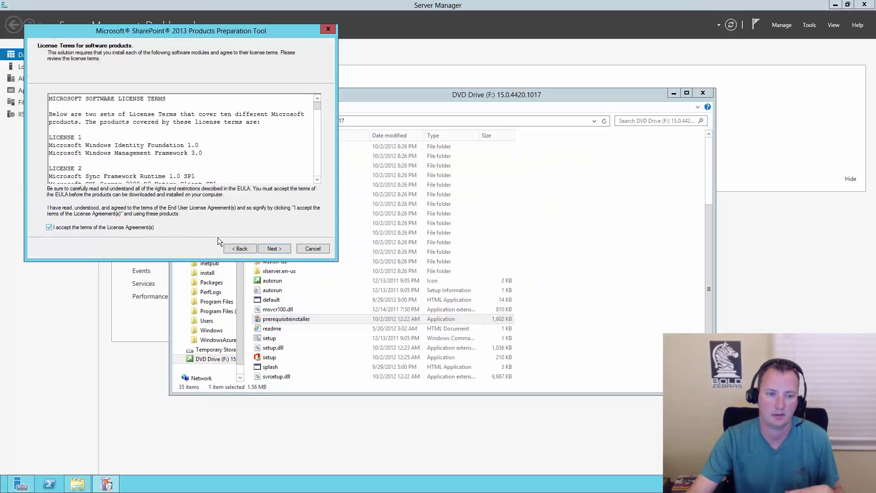
pyautogui.click(274, 249)
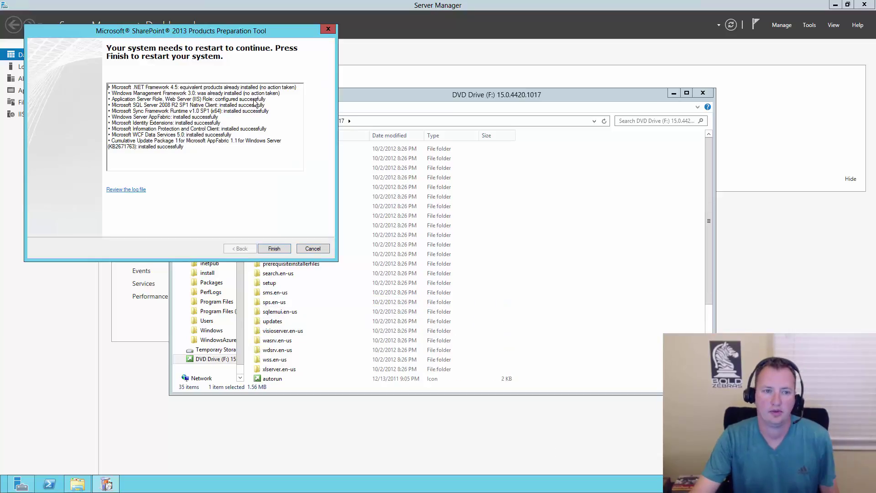
pyautogui.click(276, 249)
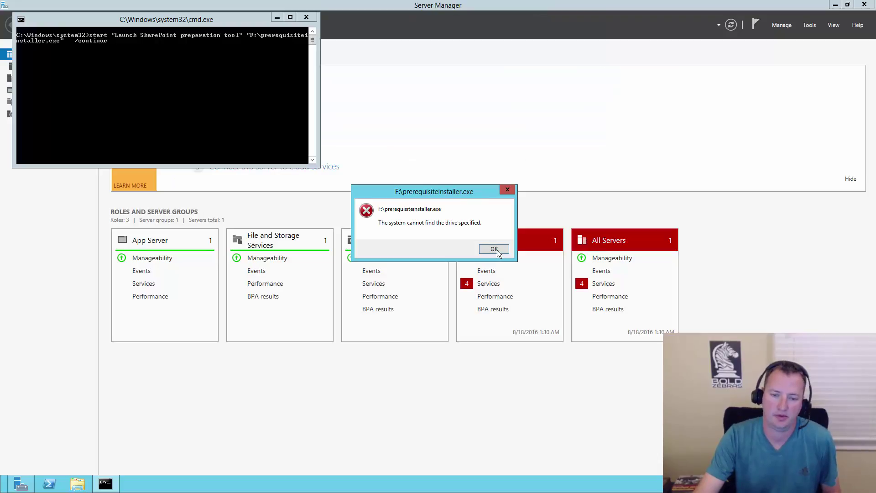
# Dismiss the drive F: error and remount the SharePoint ISO from C:\install as DVD Drive (F:).
pyautogui.click(494, 249)
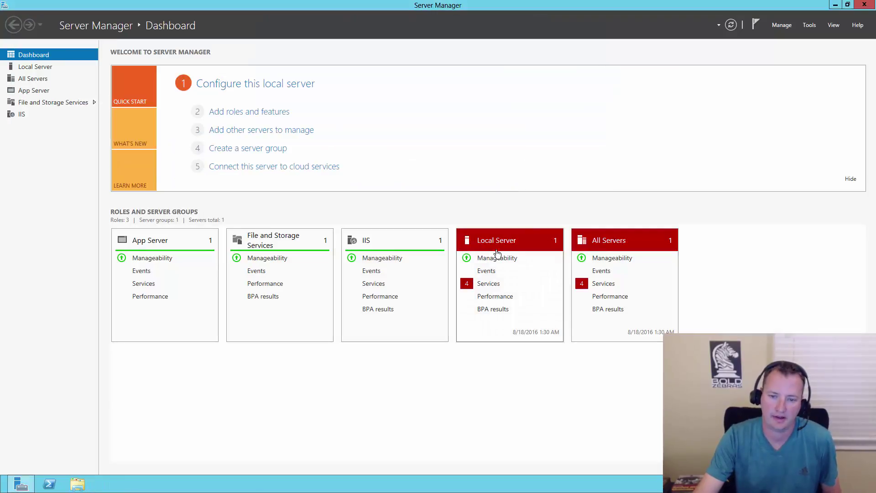
pyautogui.click(77, 484)
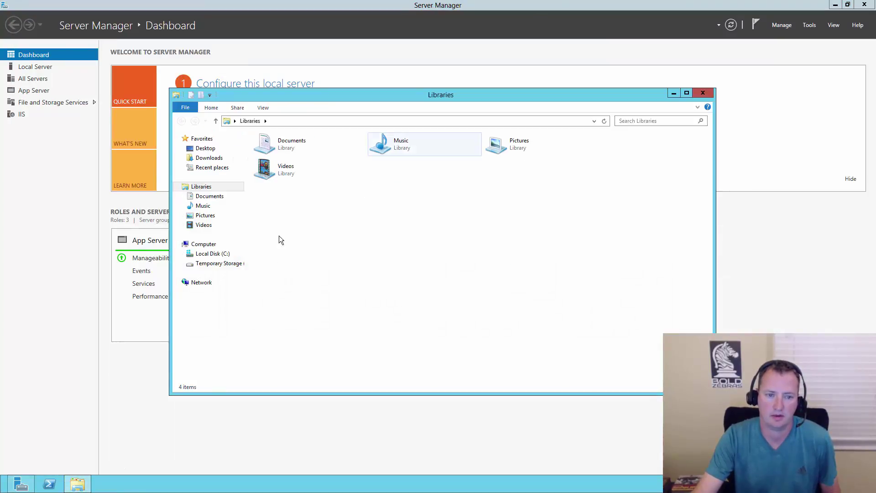
pyautogui.click(217, 254)
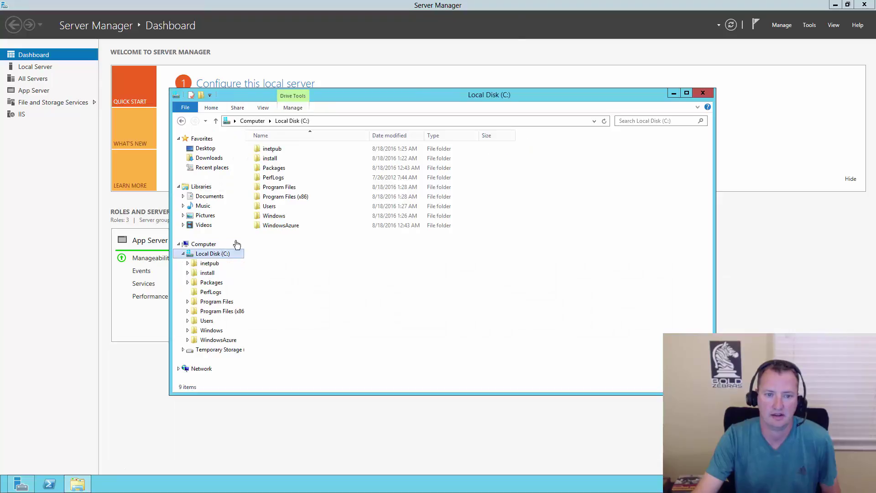
pyautogui.doubleClick(269, 158)
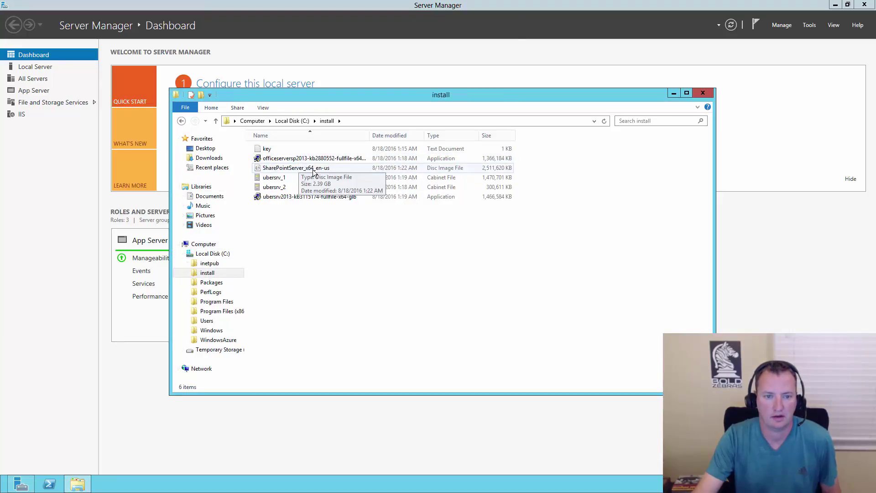
pyautogui.doubleClick(313, 169)
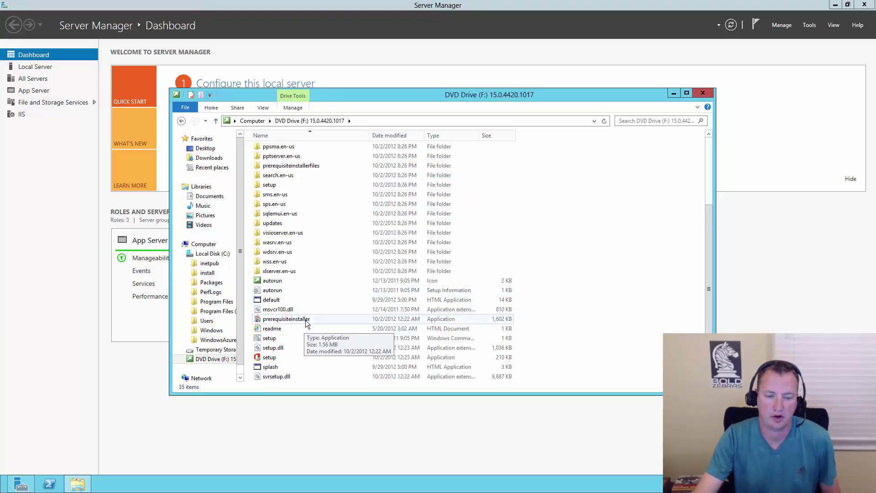
# Rerun prerequisiteinstaller, accept the terms, finish installing all prerequisites, and close the tool.
pyautogui.doubleClick(305, 319)
pyautogui.click(477, 263)
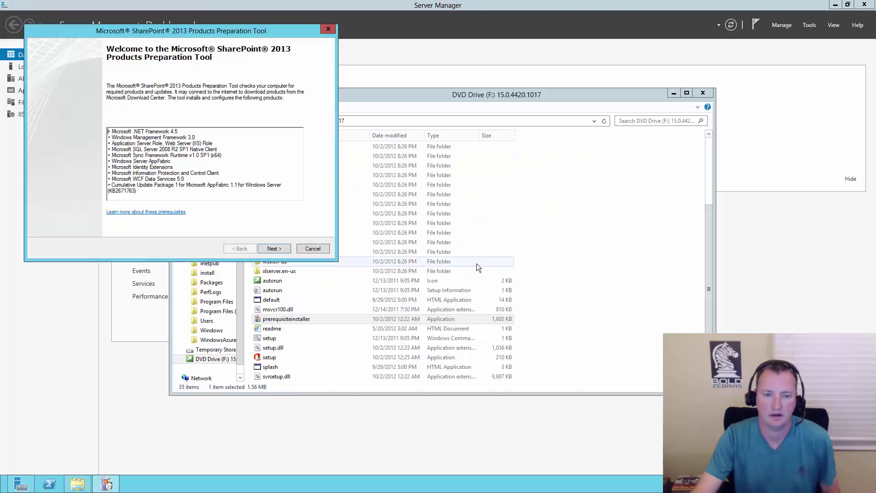
pyautogui.click(275, 249)
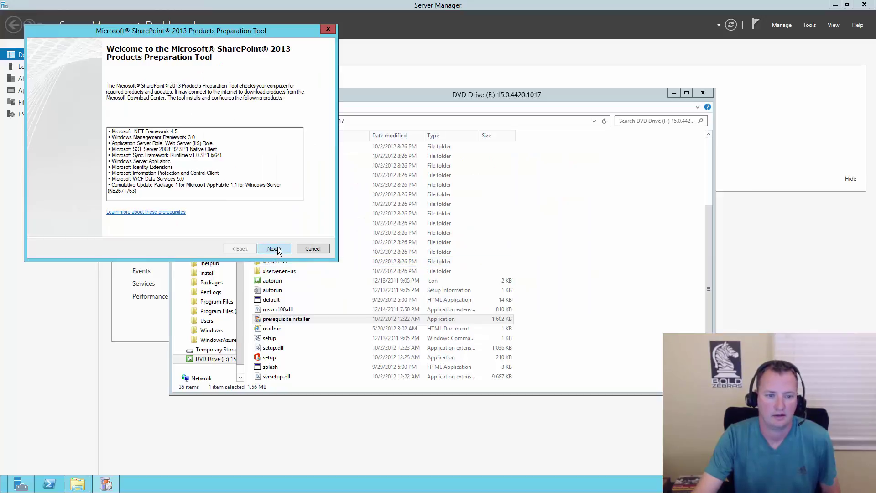
pyautogui.click(133, 227)
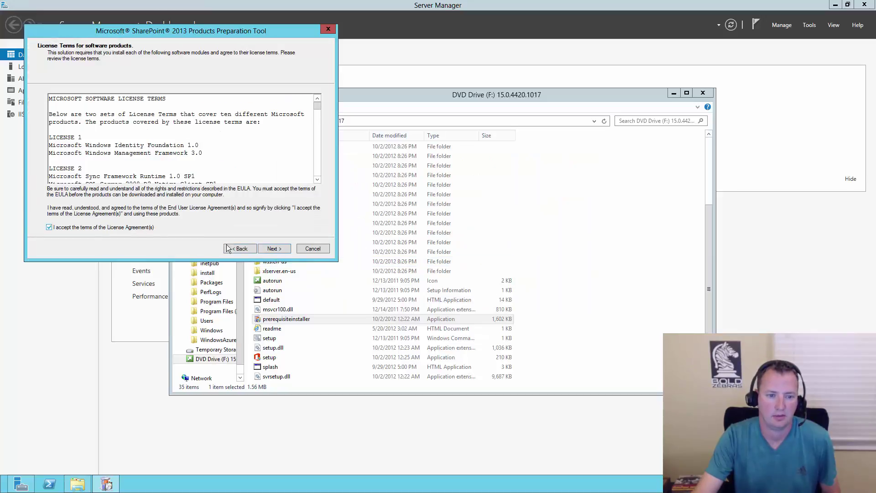
pyautogui.click(269, 250)
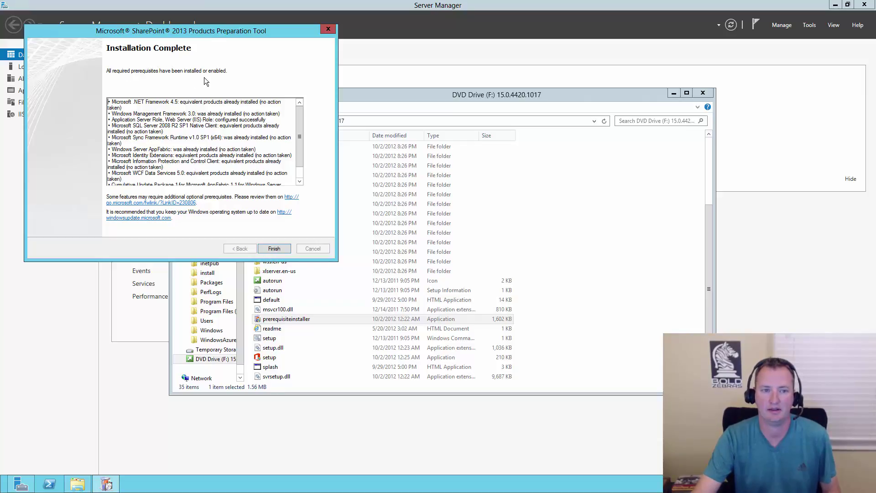
pyautogui.click(274, 249)
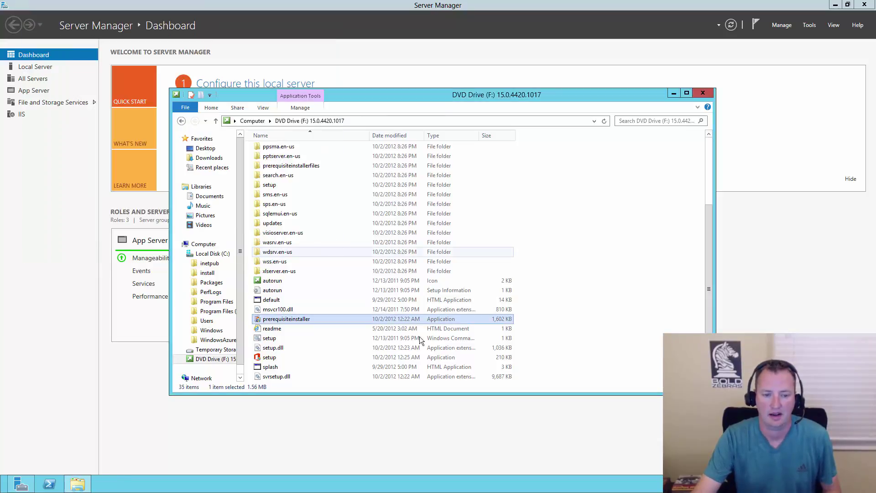
# Launch SharePoint Server setup from the disc and browse to the C:\install folder.
pyautogui.doubleClick(274, 358)
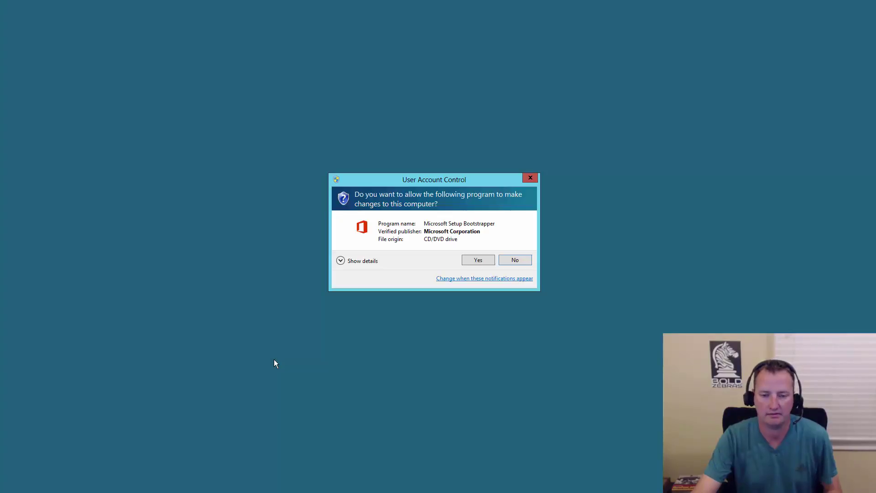
pyautogui.click(478, 259)
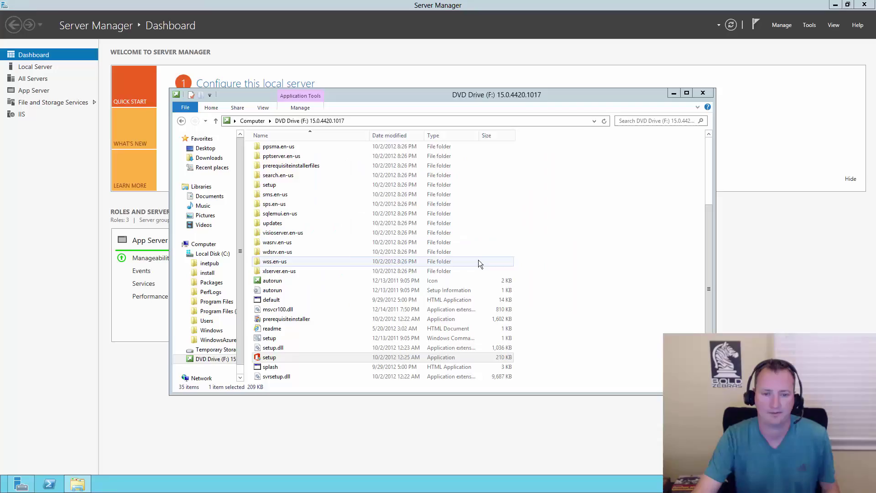
pyautogui.click(255, 124)
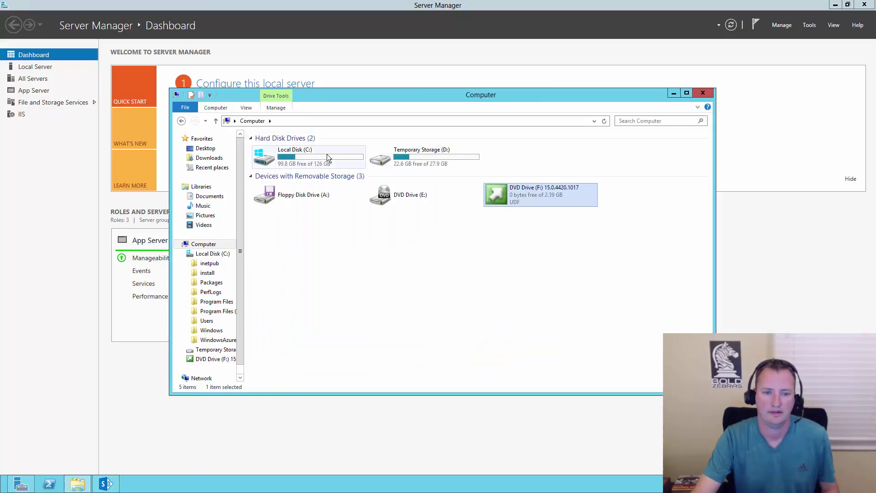
pyautogui.doubleClick(315, 155)
pyautogui.doubleClick(274, 159)
# Copy the product key from the key file in Notepad, then close Notepad and the install window.
pyautogui.doubleClick(272, 150)
pyautogui.moveTo(126, 41); pyautogui.dragTo(18, 42)
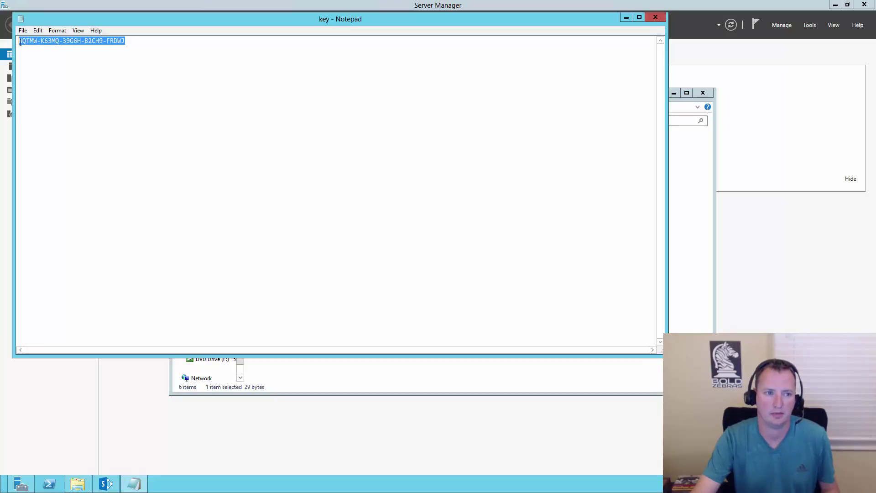
pyautogui.rightClick(16, 41)
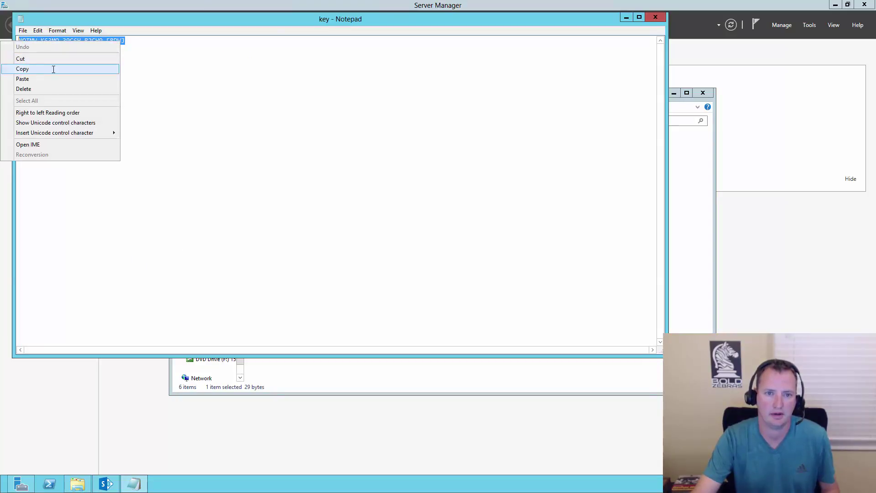
pyautogui.click(34, 68)
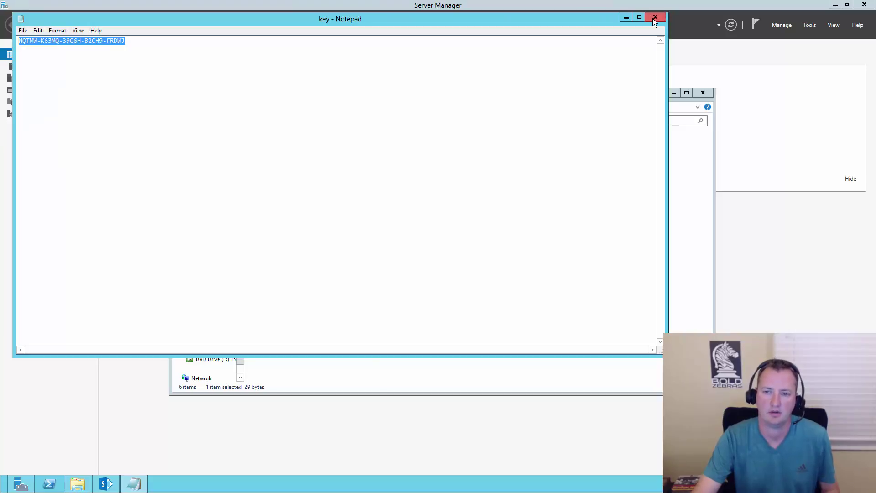
pyautogui.click(654, 18)
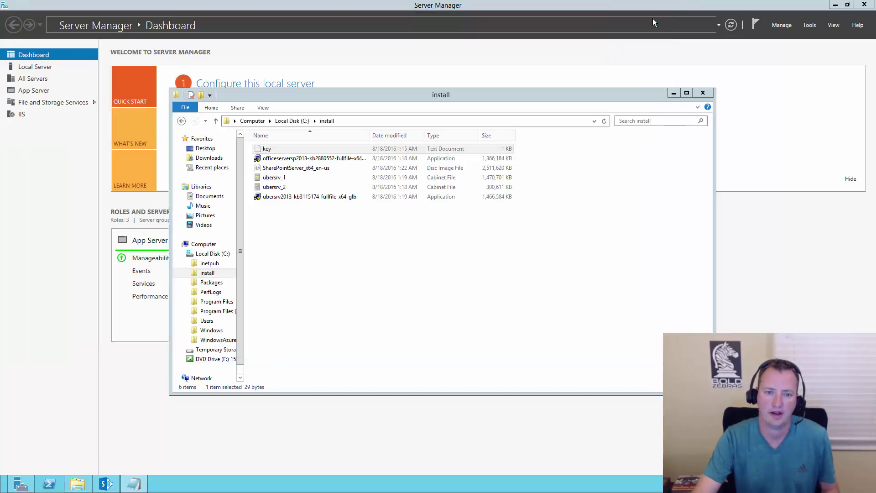
pyautogui.click(693, 93)
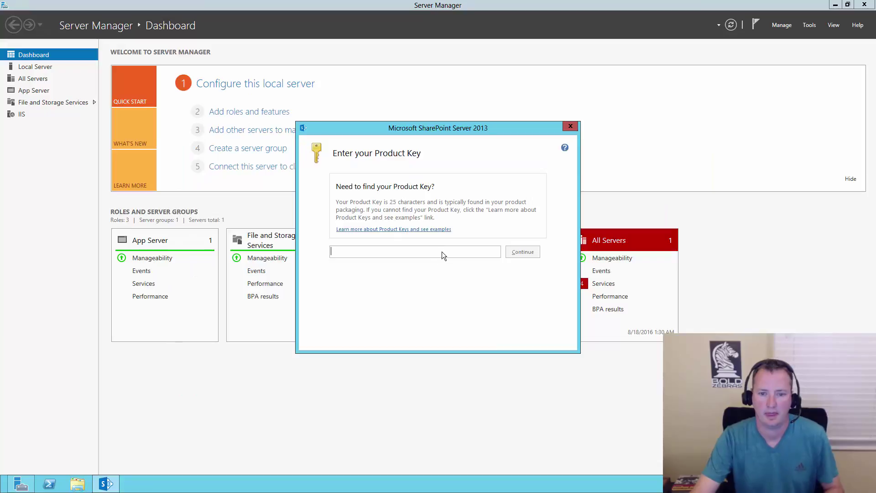
# Paste the product key, then accept the SharePoint Server 2013 license agreement to reach Server Type.
pyautogui.hotkey('ctrl', 'v')
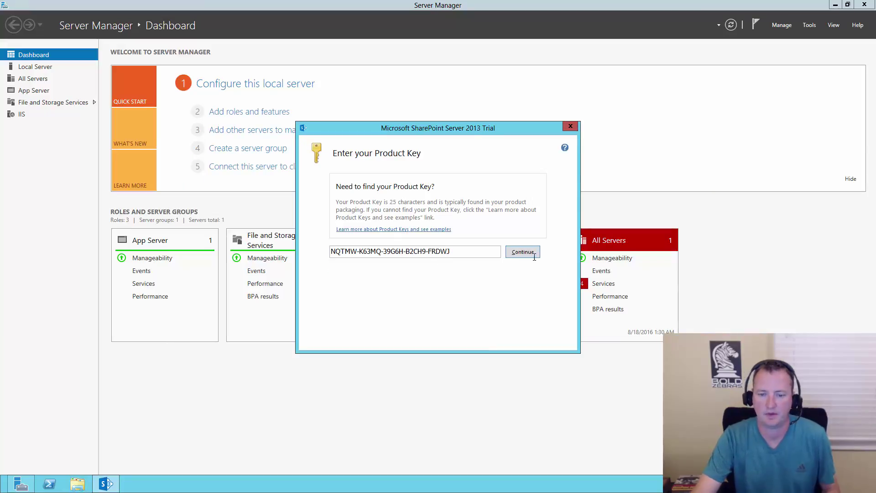
pyautogui.click(521, 252)
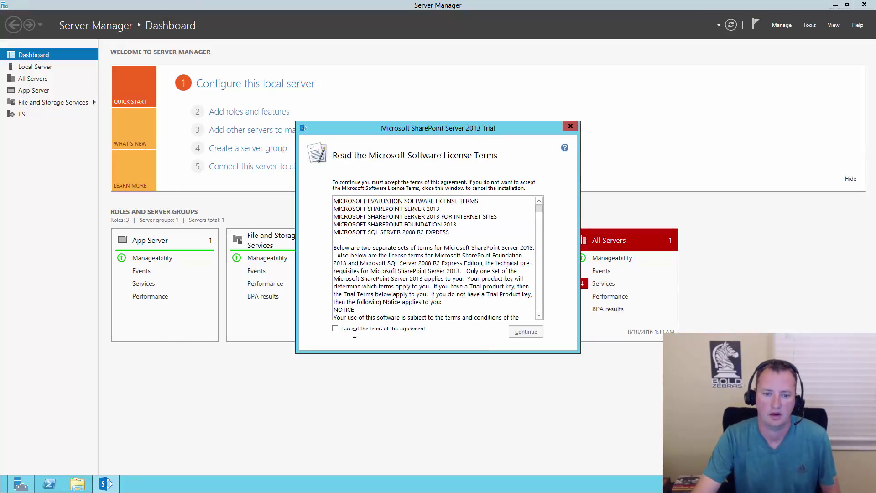
pyautogui.moveTo(541, 210); pyautogui.dragTo(527, 317)
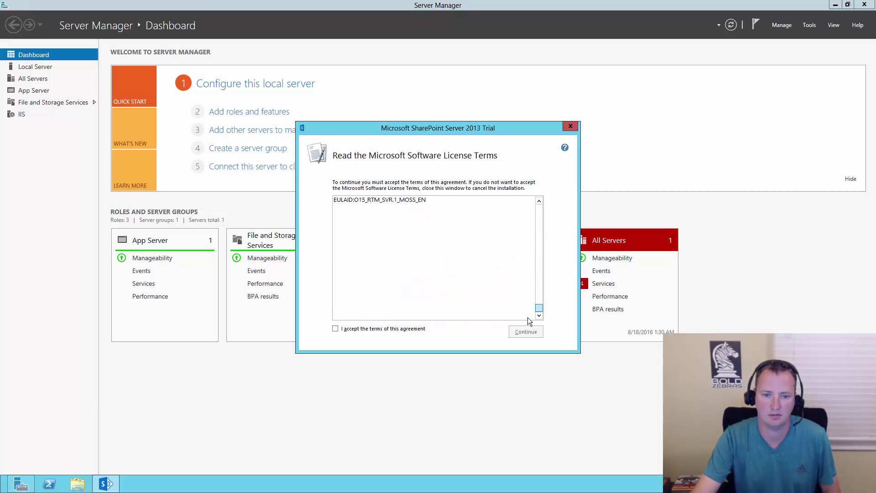
pyautogui.click(355, 329)
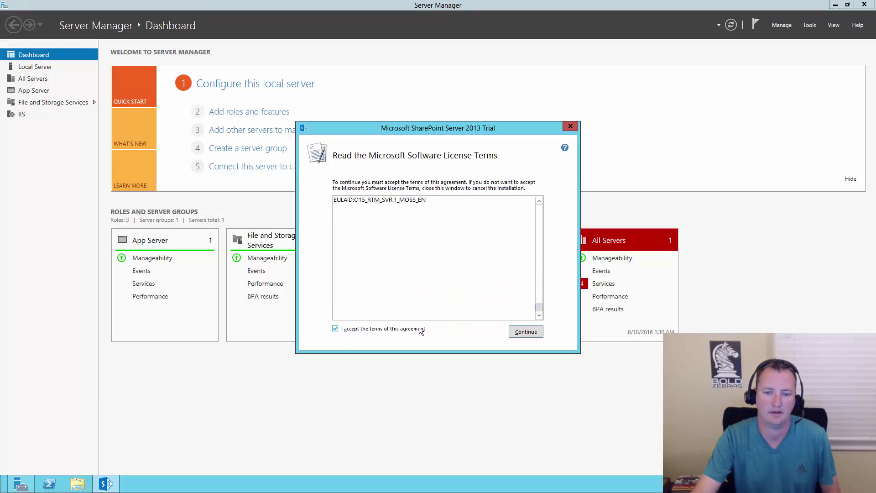
pyautogui.click(521, 332)
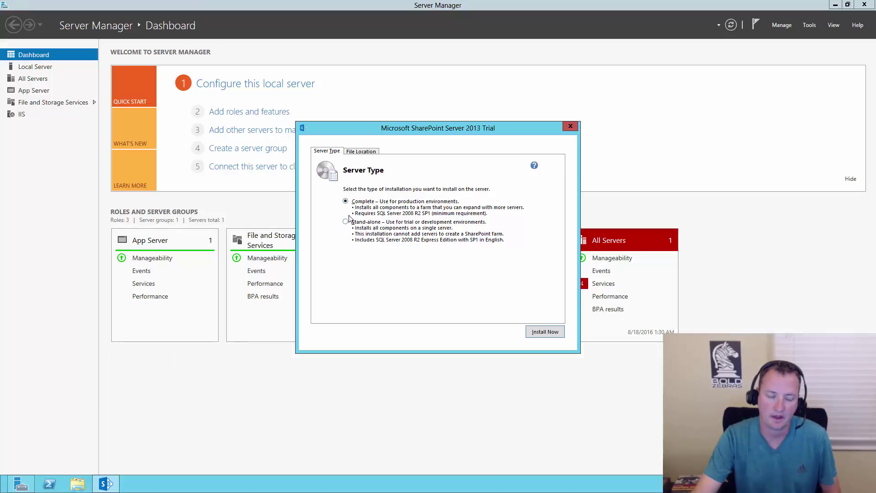
# Install SharePoint Server 2013 as a Complete server type.
pyautogui.click(546, 335)
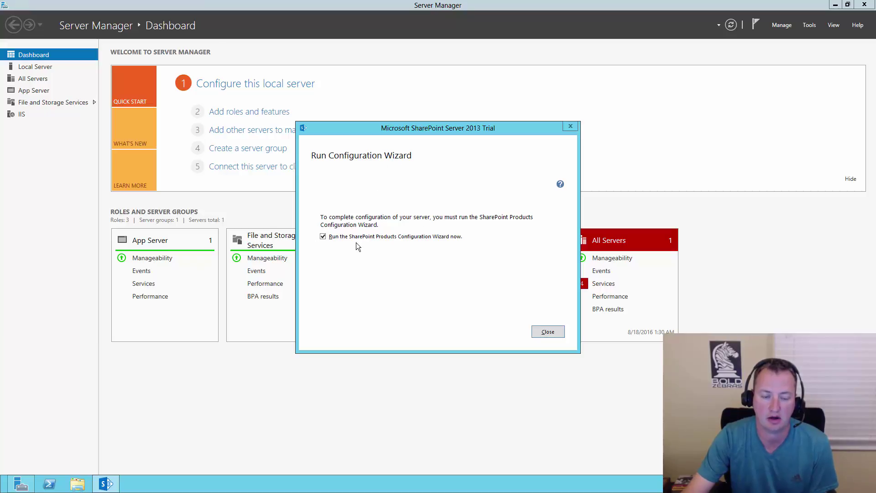
# Close SharePoint setup without running the Products Configuration Wizard, then close Server Manager.
pyautogui.click(323, 236)
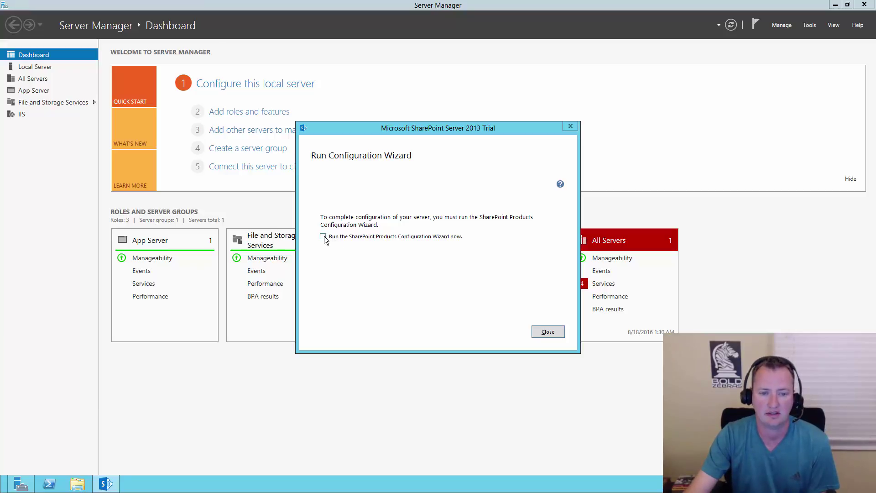
pyautogui.click(547, 331)
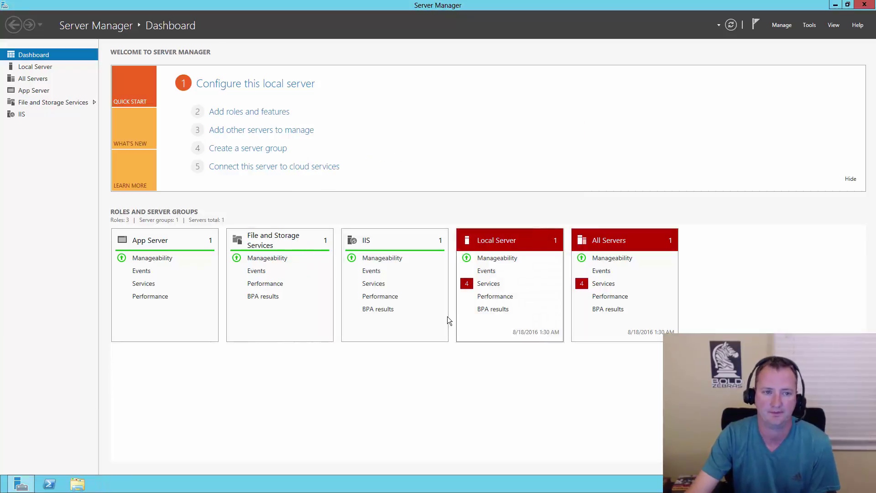
pyautogui.click(864, 6)
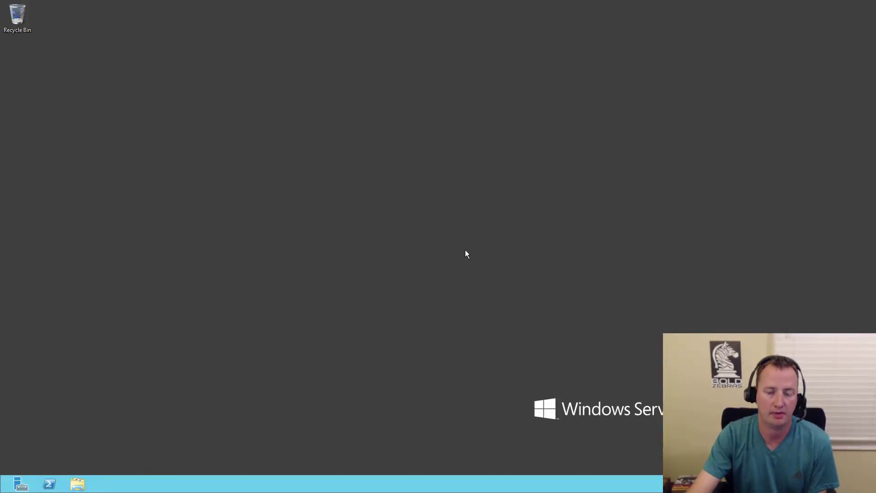
# Open the C:\install folder holding the SP1 and June 2016 CU installers in File Explorer.
pyautogui.click(79, 485)
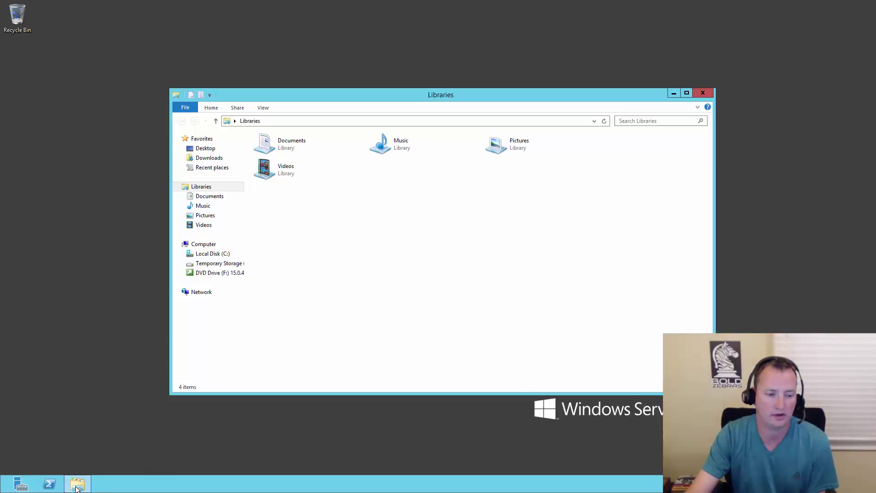
pyautogui.click(220, 256)
pyautogui.doubleClick(276, 158)
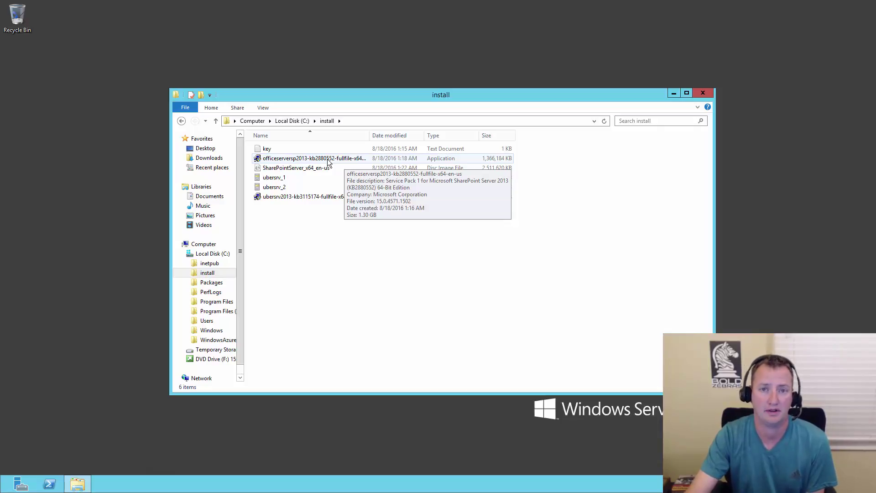
# Run officeserversp2013-kb2880552, accept its license terms, and install Service Pack 1 to completion.
pyautogui.click(327, 160)
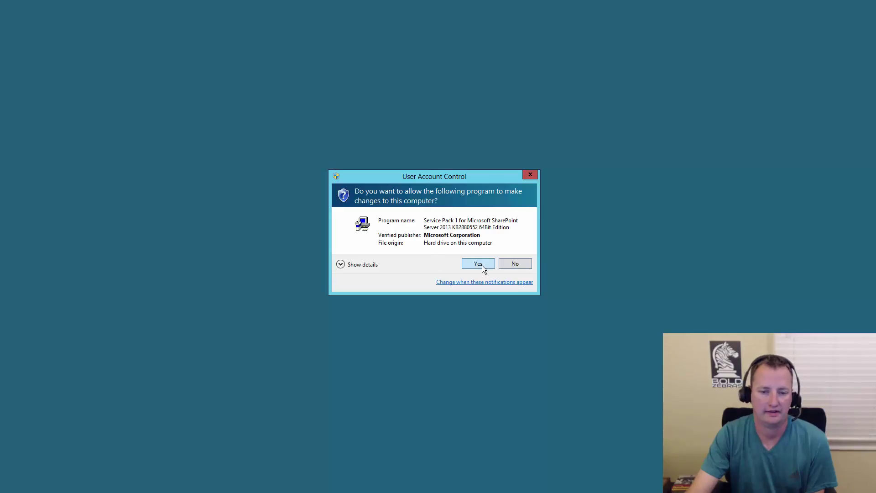
pyautogui.click(478, 264)
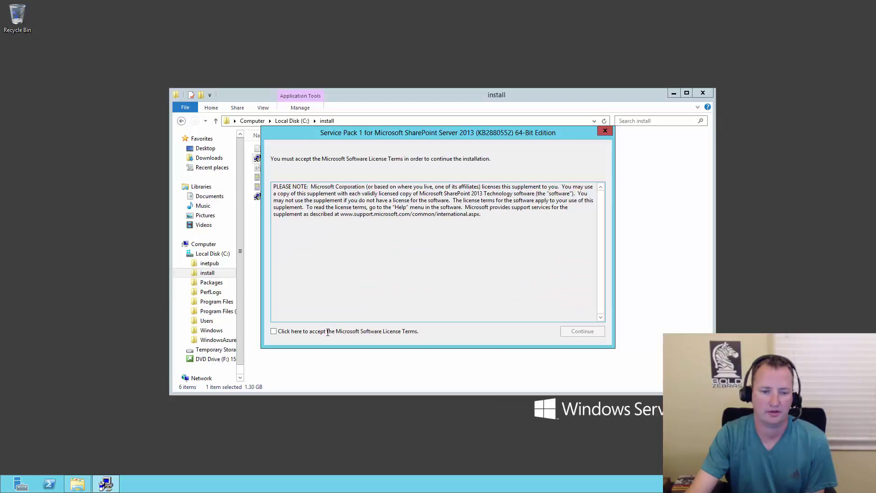
pyautogui.click(282, 332)
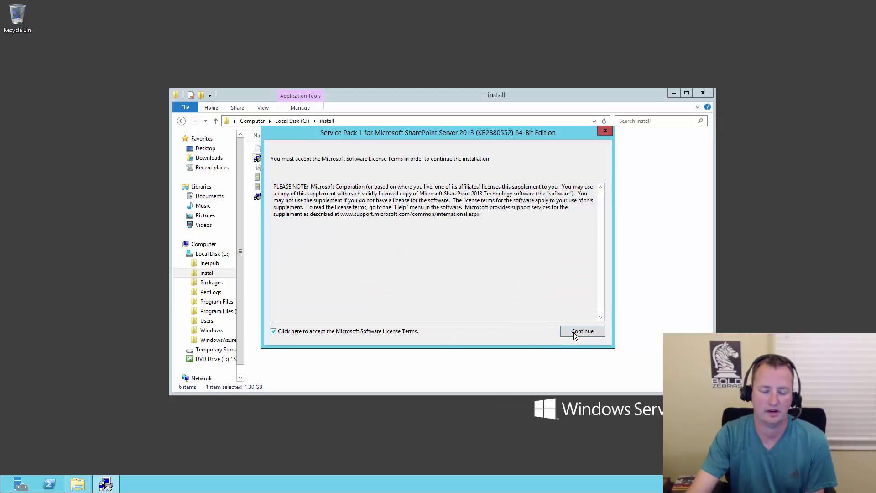
pyautogui.click(575, 332)
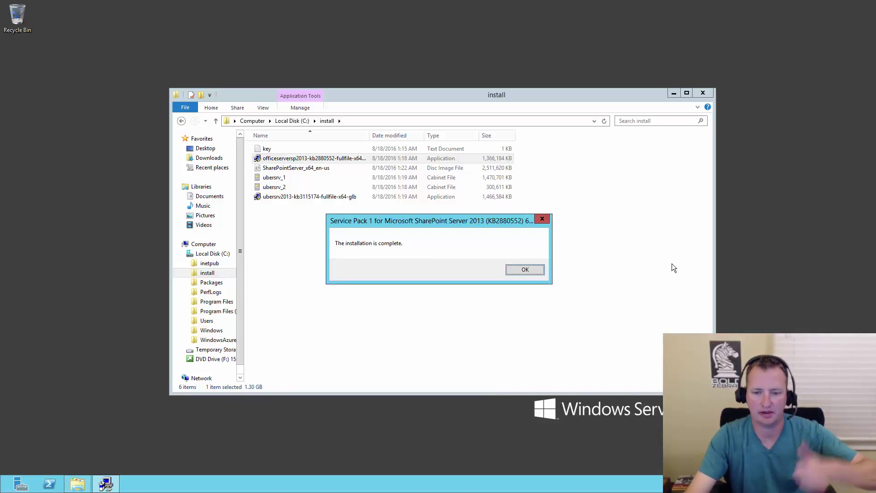
pyautogui.click(524, 270)
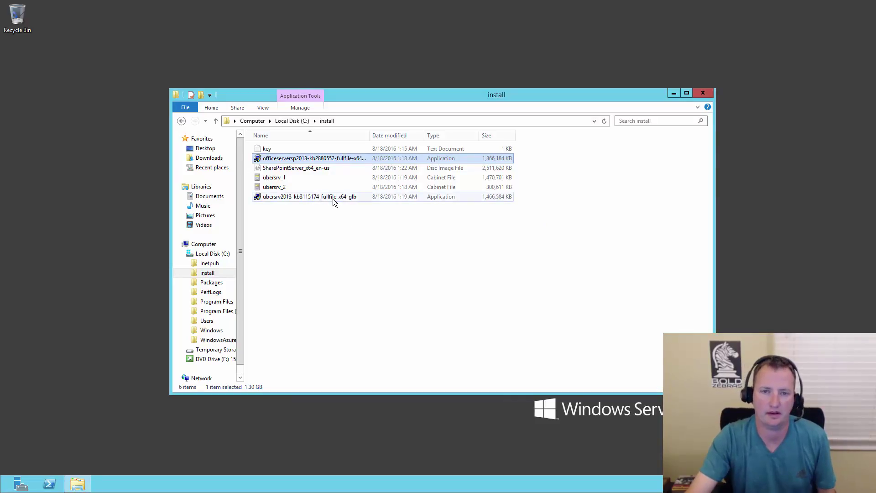
# Run ubersrv2013-kb3115174-fullfile-x64-glb, accept its license terms, and start the KB3115174 installation.
pyautogui.moveTo(329, 200)
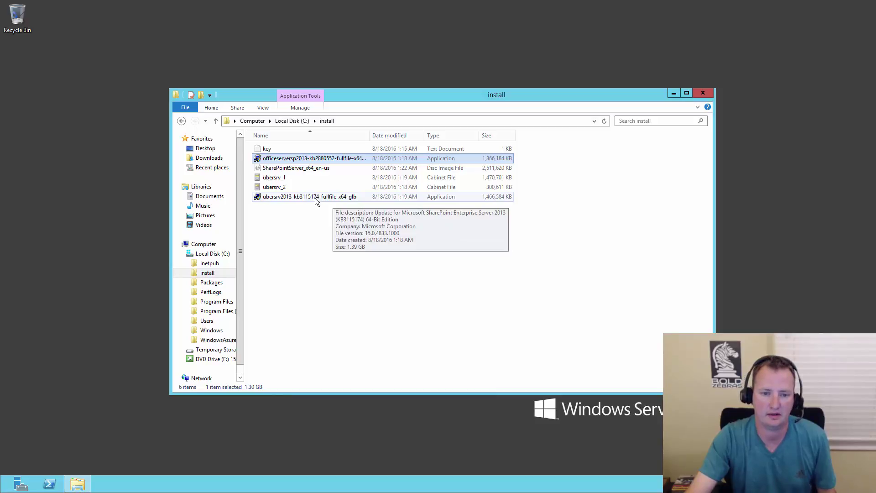
pyautogui.doubleClick(315, 198)
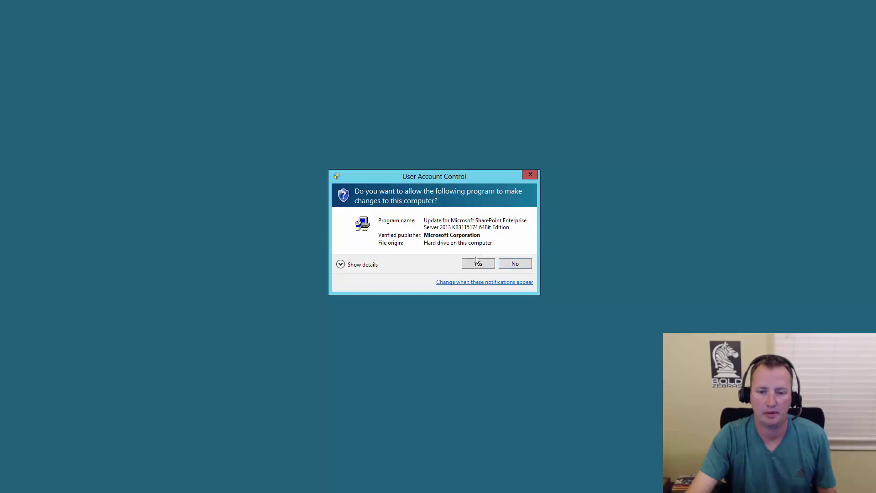
pyautogui.click(476, 264)
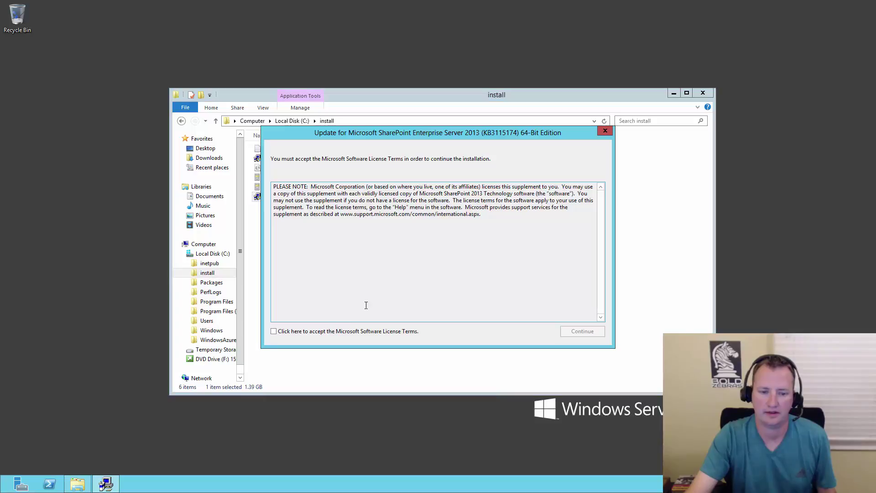
pyautogui.click(287, 334)
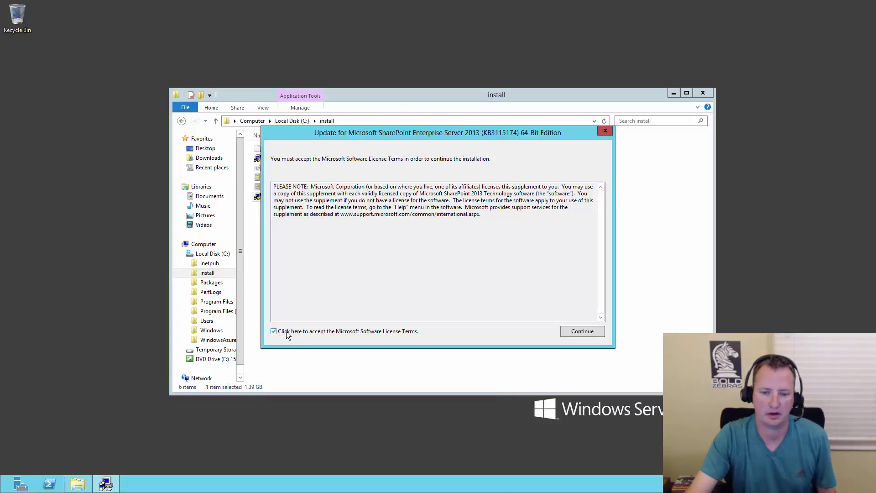
pyautogui.click(589, 332)
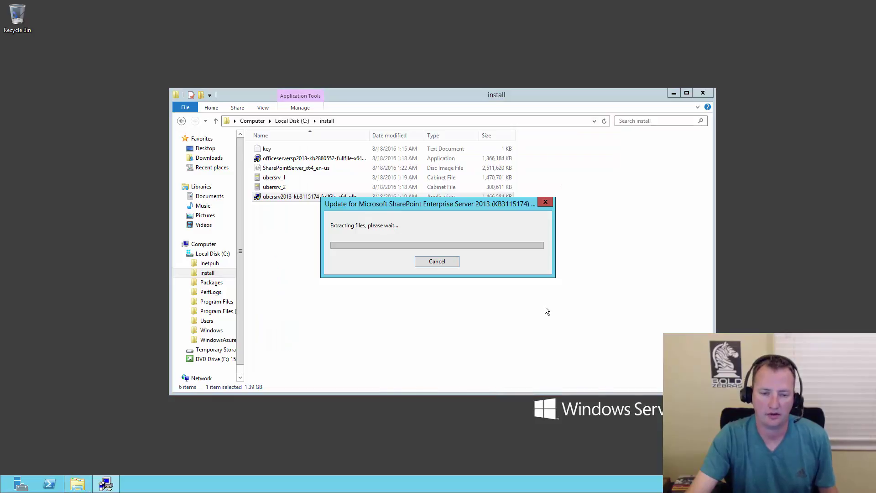